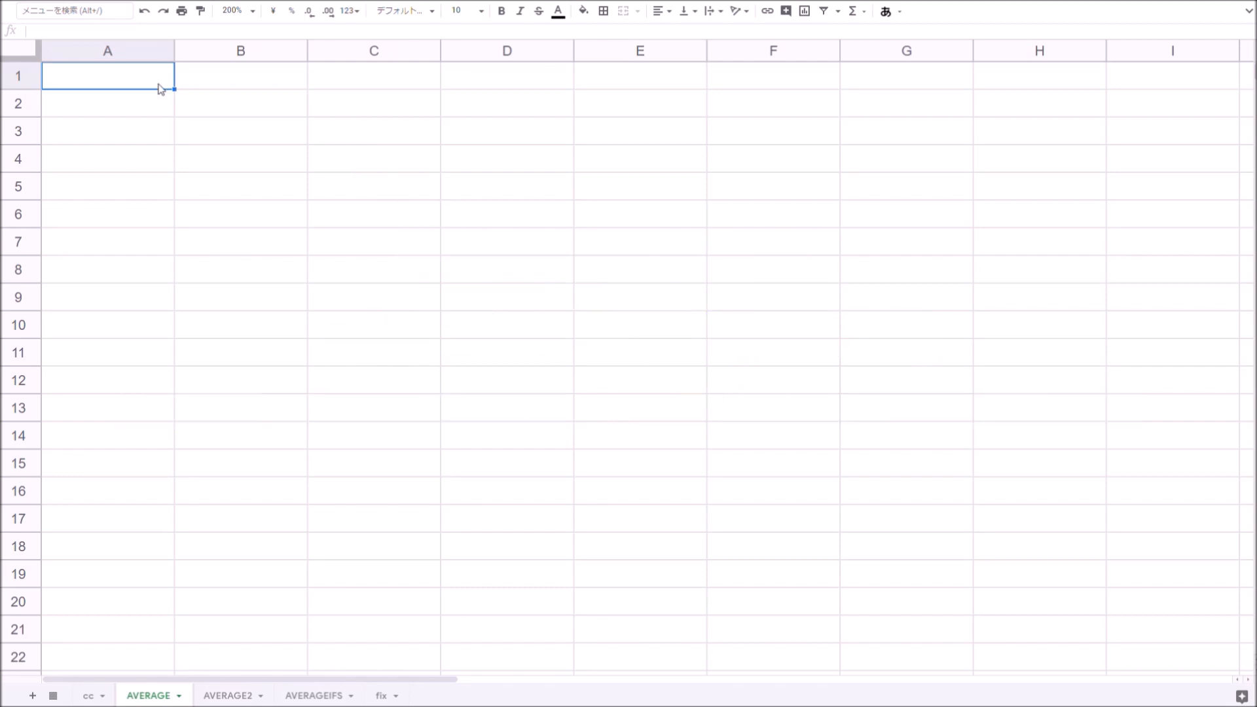
- Enter =AVERAGE(1,2,3,4) in cell A1
{"action": "type", "text": "=aver"}
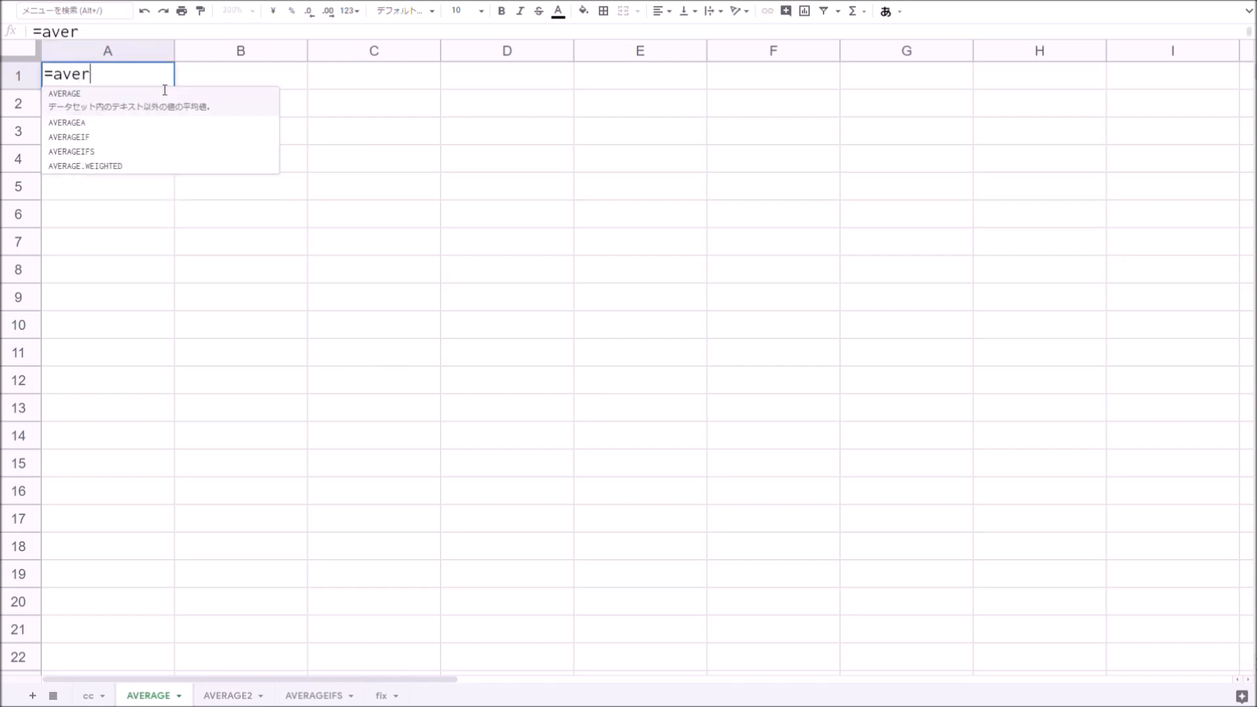
{"action": "key", "text": "Tab"}
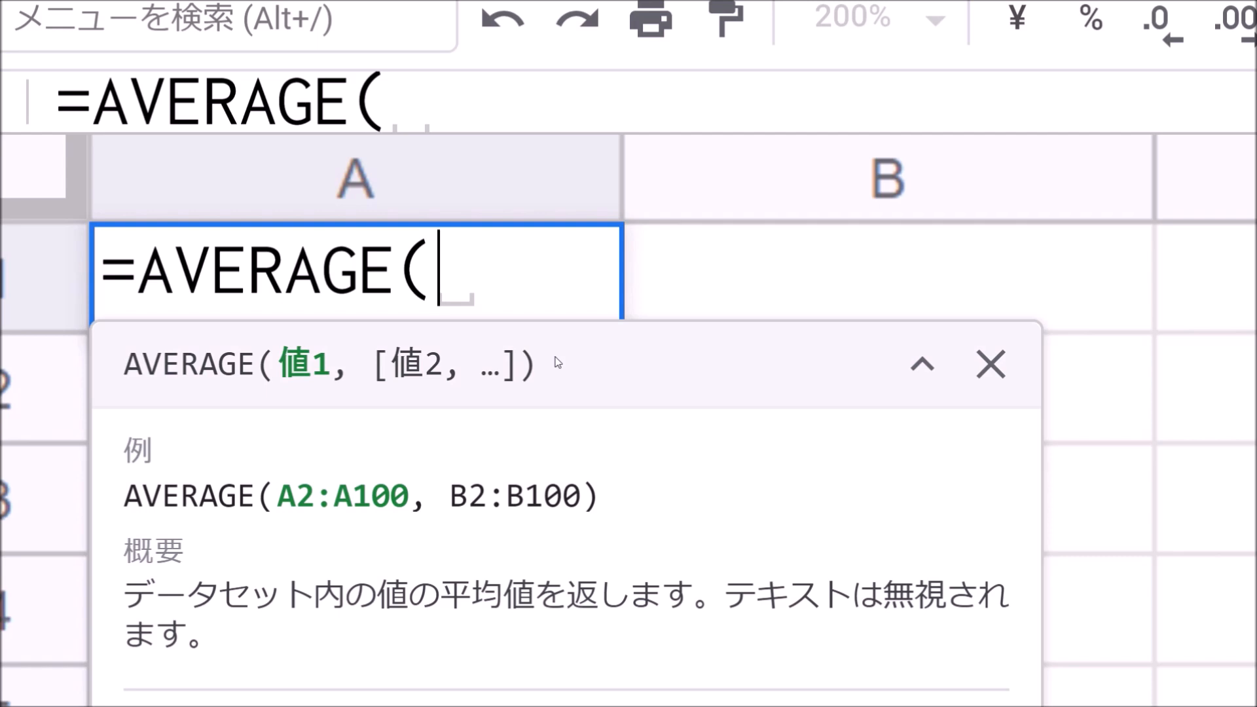
{"action": "type", "text": "1"}
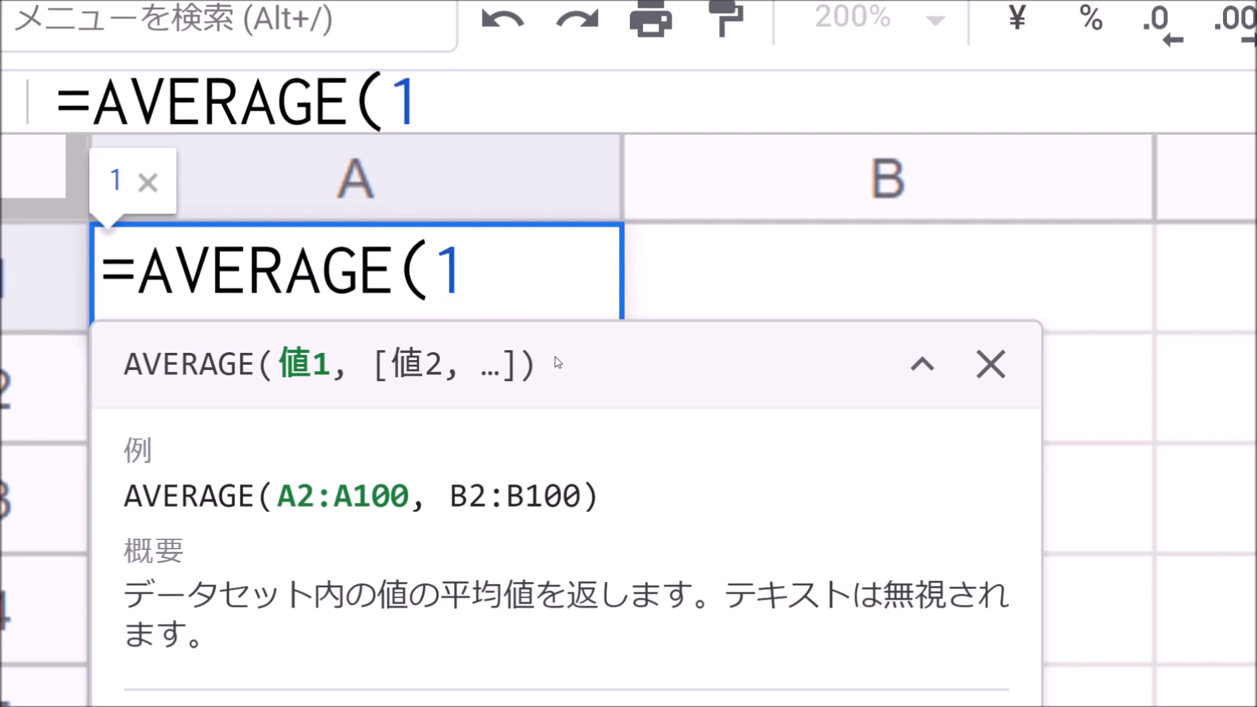
{"action": "type", "text": ",2,3,4"}
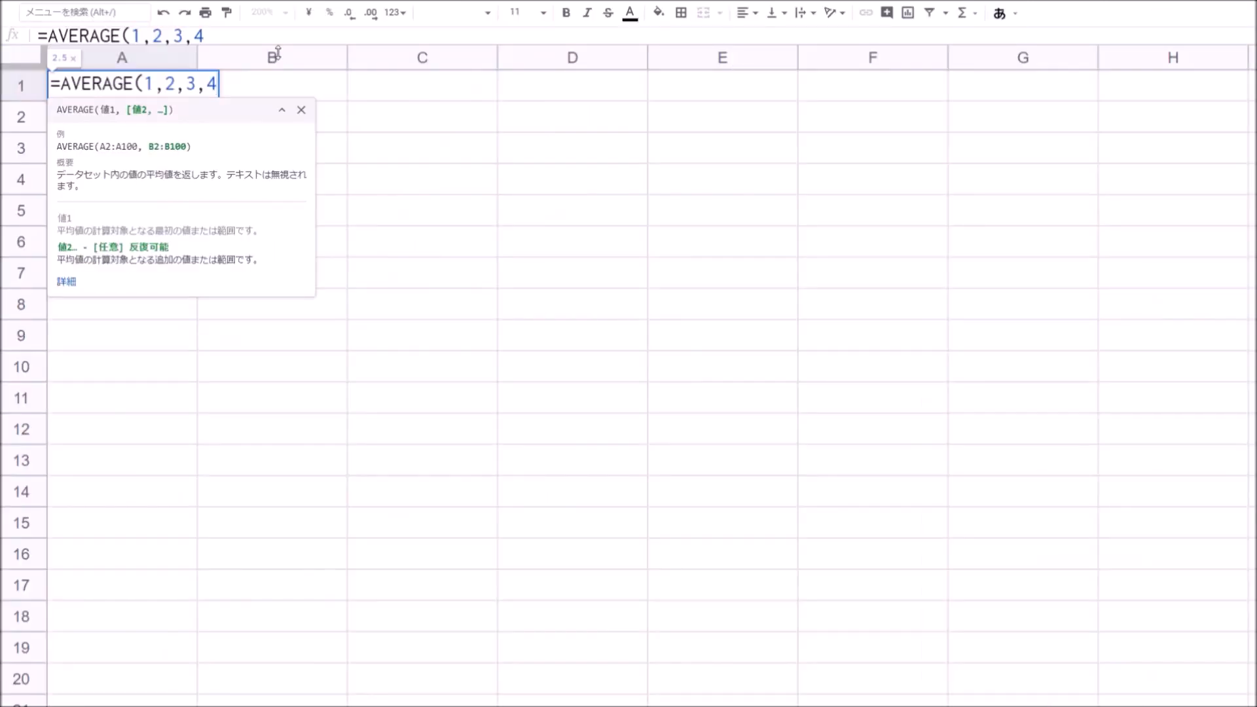
{"action": "key", "text": "Return"}
{"action": "key", "text": "Up"}
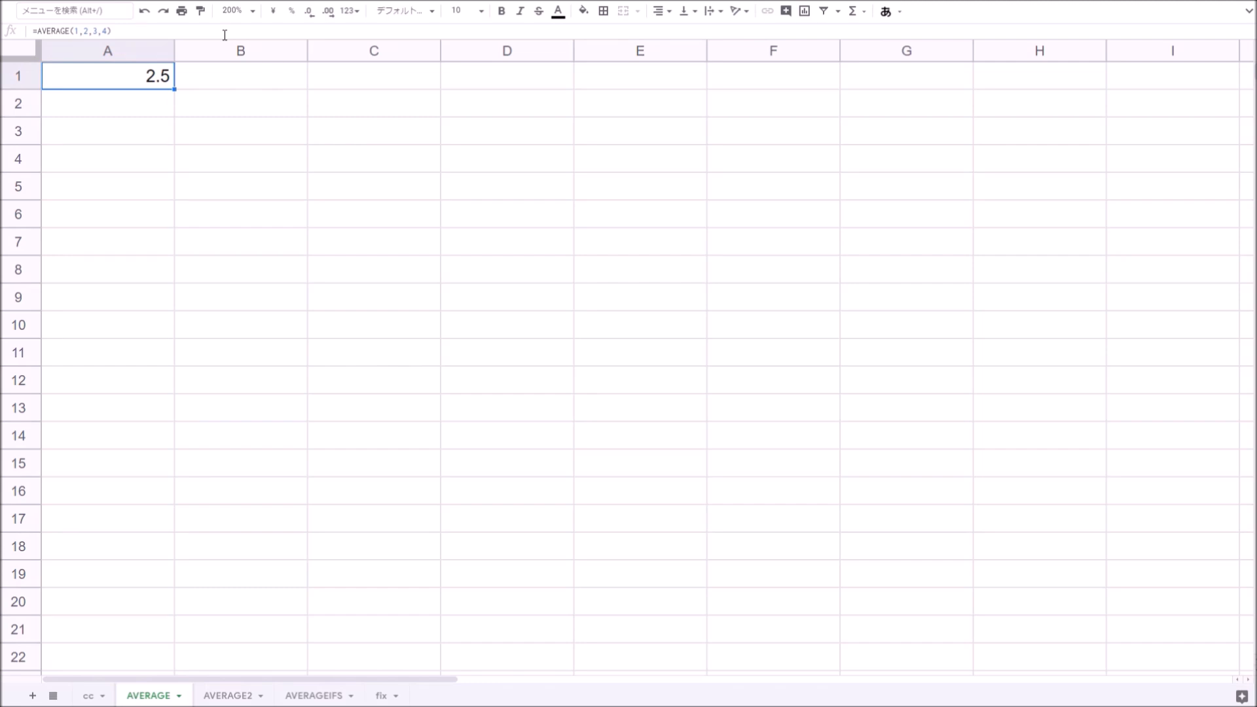
- Replace A1's formula with the values 1, 2, 3 and 4 across A1:D1
{"action": "key", "text": "Delete"}
{"action": "type", "text": "1"}
{"action": "key", "text": "Tab"}
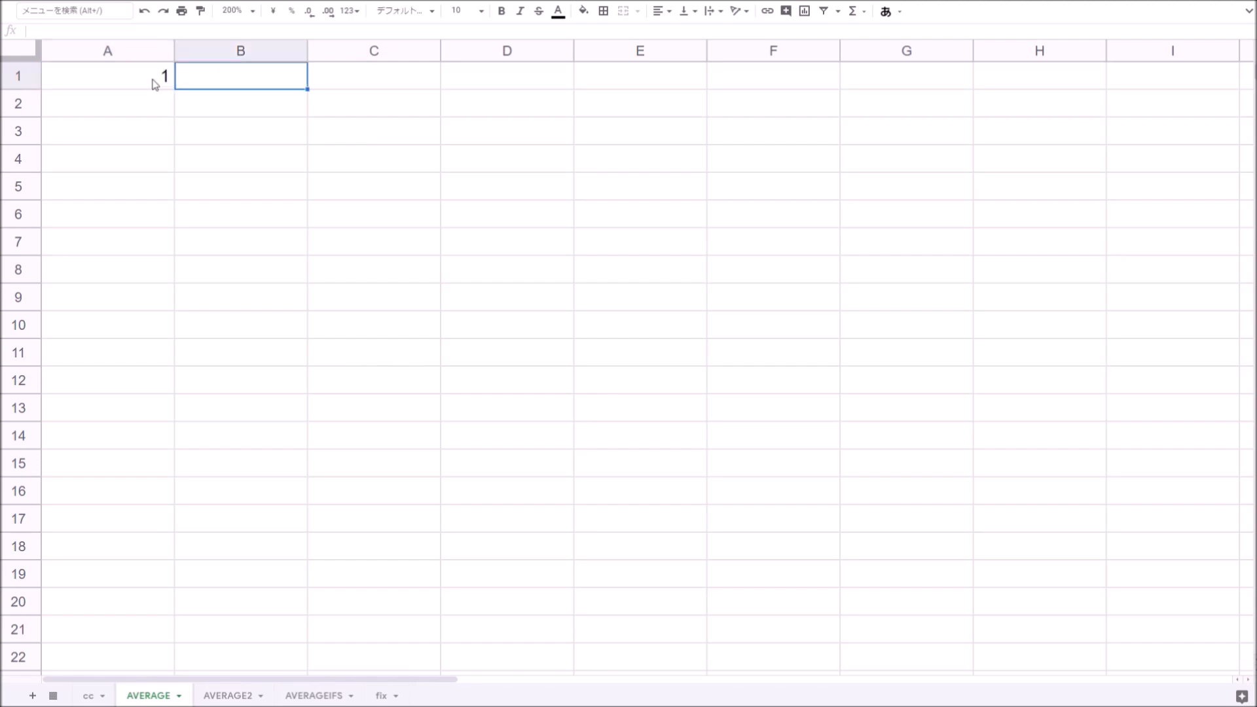
{"action": "type", "text": "2\t3\t4"}
{"action": "key", "text": "Tab"}
{"action": "key", "text": "Down"}
{"action": "key", "text": "Left"}
{"action": "key", "text": "Left"}
{"action": "key", "text": "Left"}
{"action": "key", "text": "Left"}
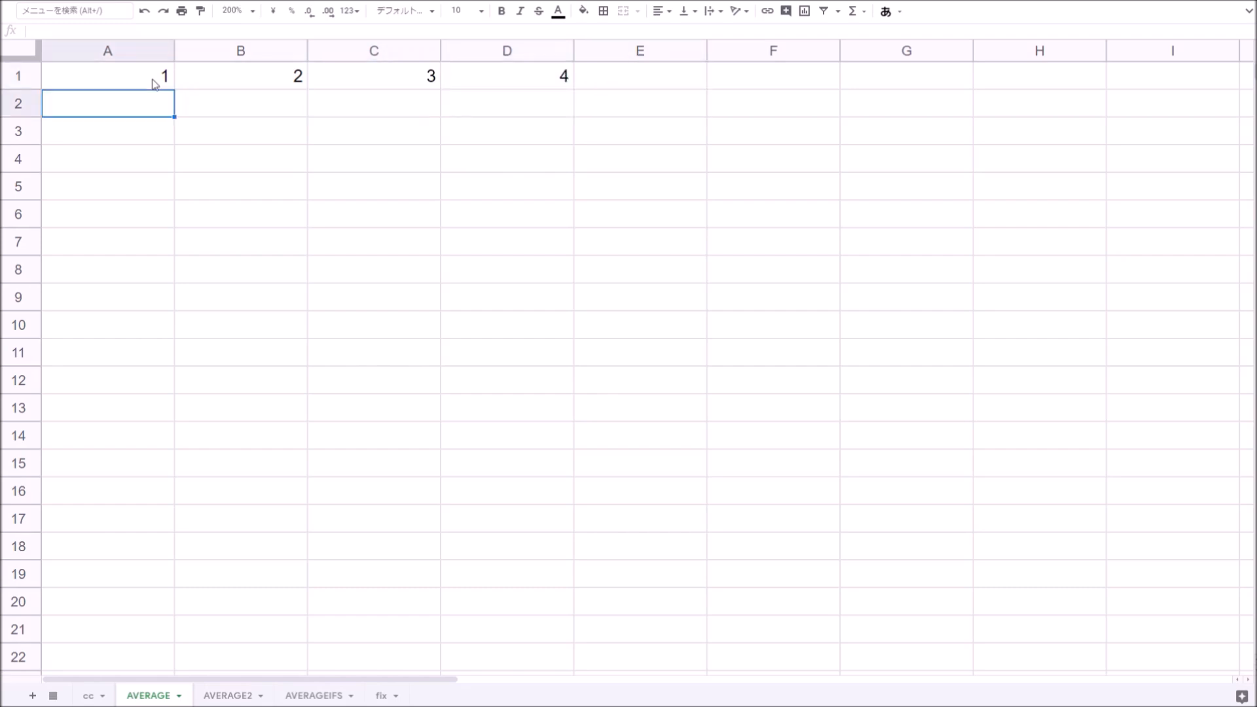
- In A2, enter an AVERAGE formula that averages the whole of row 1
{"action": "type", "text": "=ave"}
{"action": "key", "text": "Down"}
{"action": "key", "text": "Tab"}
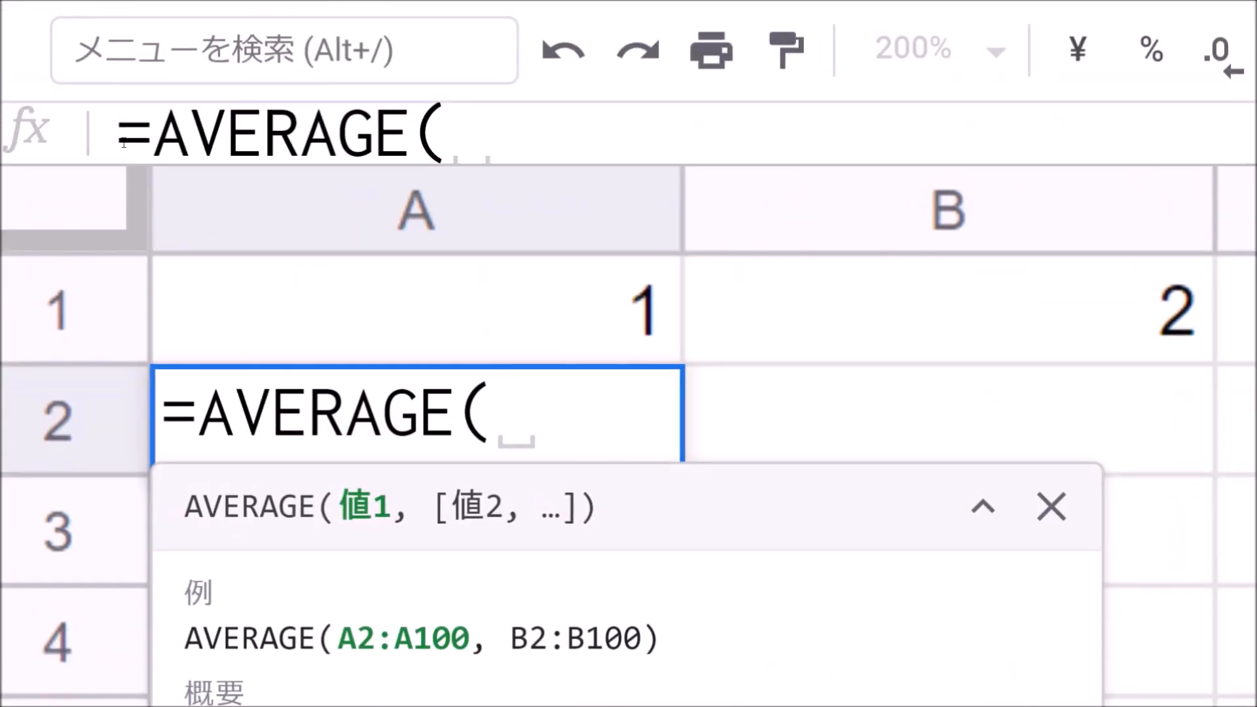
{"action": "left_click", "coordinate": [91, 308]}
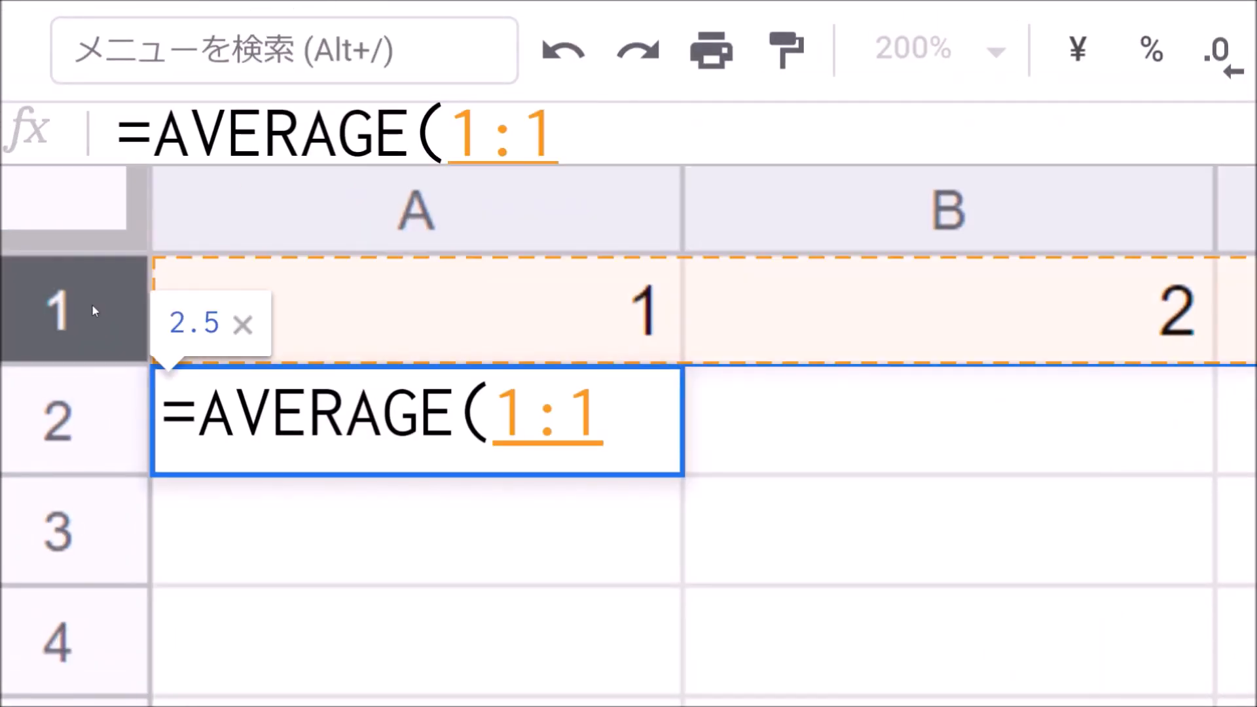
{"action": "key", "text": "Return"}
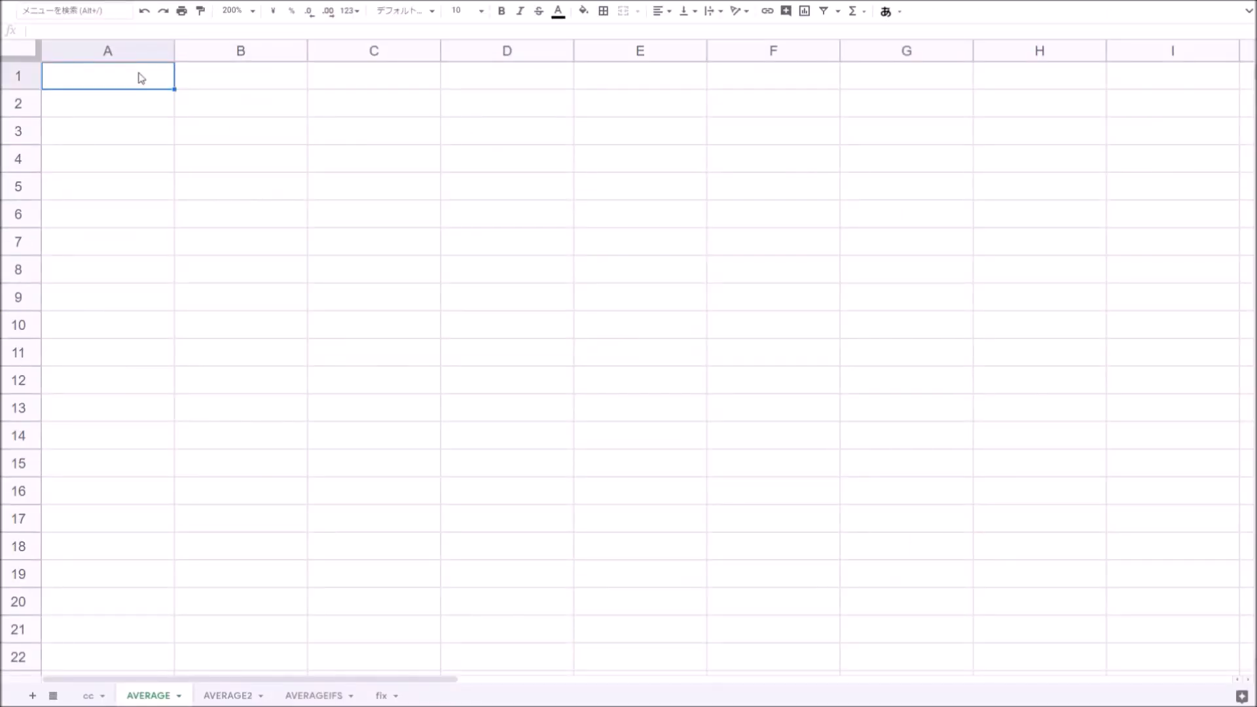
- Enter 1 to 4 down A1:A4 and put =AVERAGE(A:A) in B1 to average the whole column A
{"action": "type", "text": "1 2 3 4"}
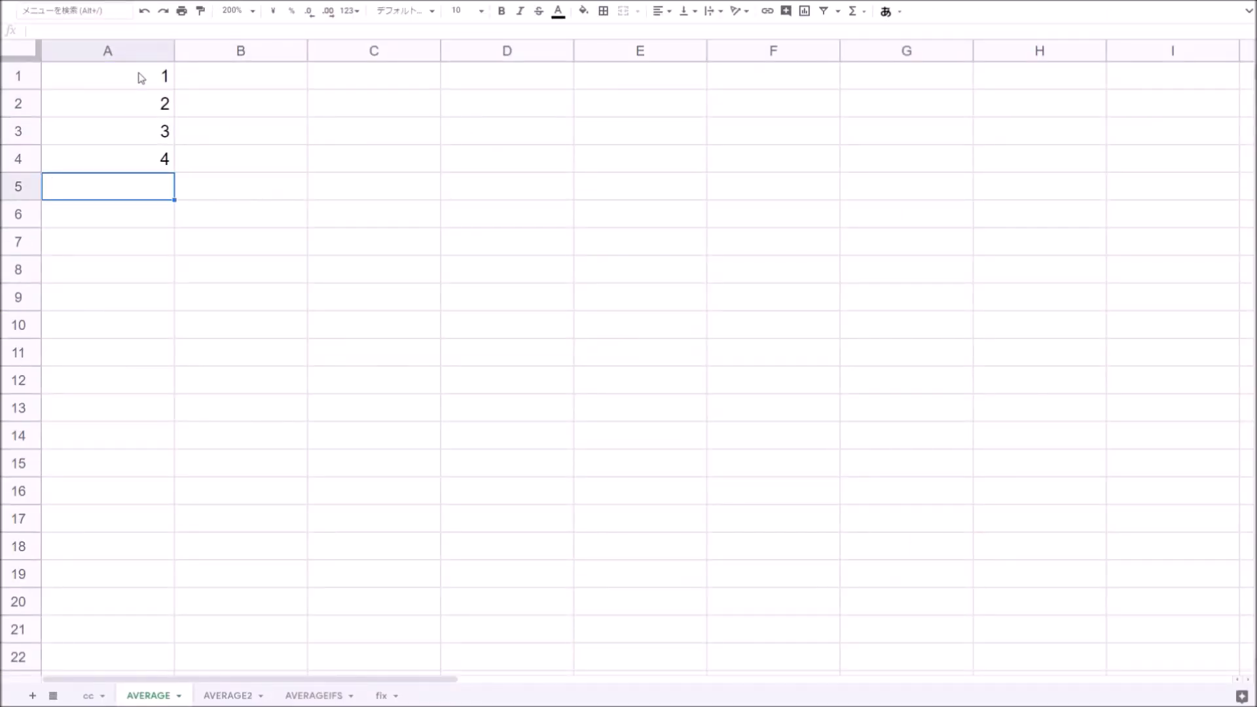
{"action": "left_click", "coordinate": [279, 86]}
{"action": "type", "text": "=av"}
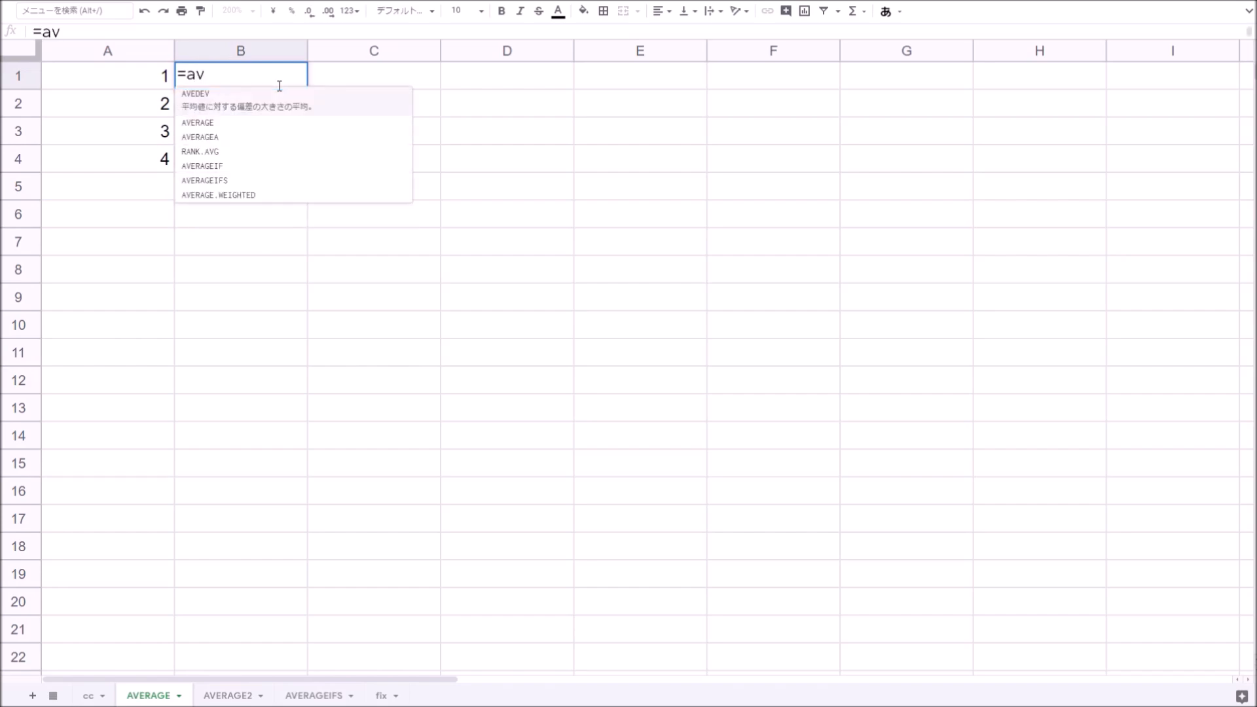
{"action": "key", "text": "Tab"}
{"action": "left_click", "coordinate": [289, 175]}
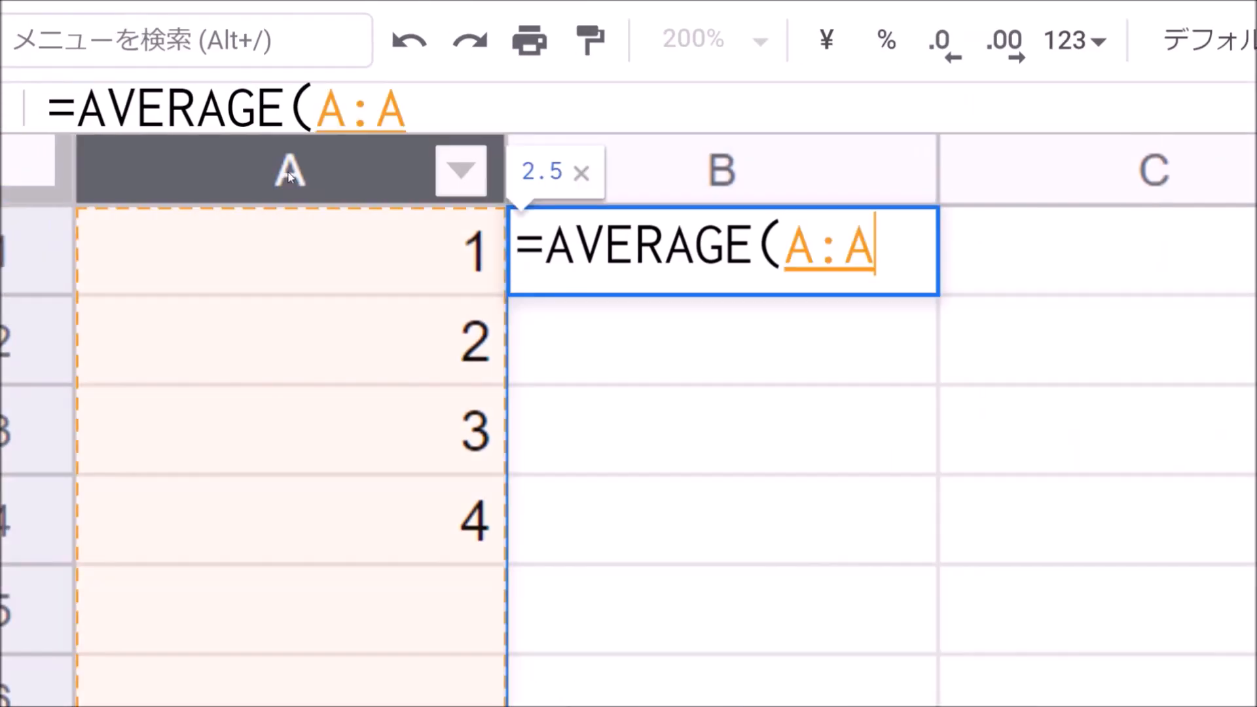
{"action": "key", "text": "Return"}
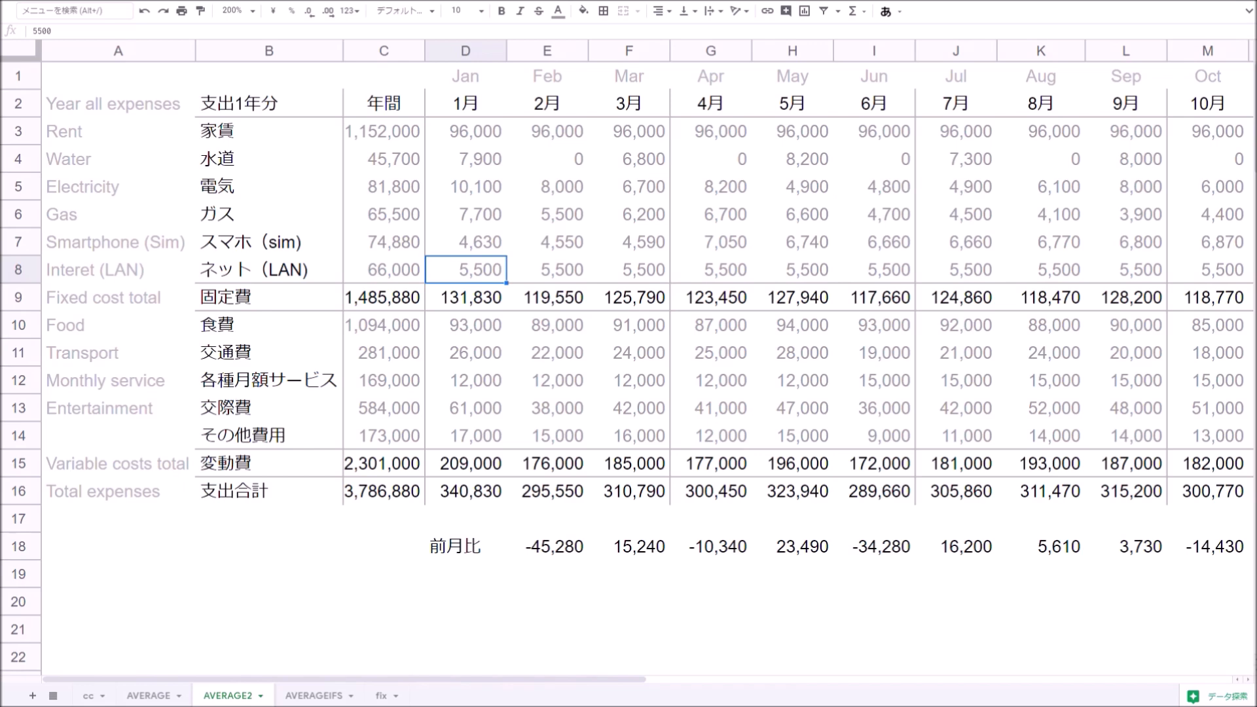
- Insert a new empty column to the left of the annual total column on the expense sheet
{"action": "left_click", "coordinate": [383, 50]}
{"action": "right_click", "coordinate": [381, 48]}
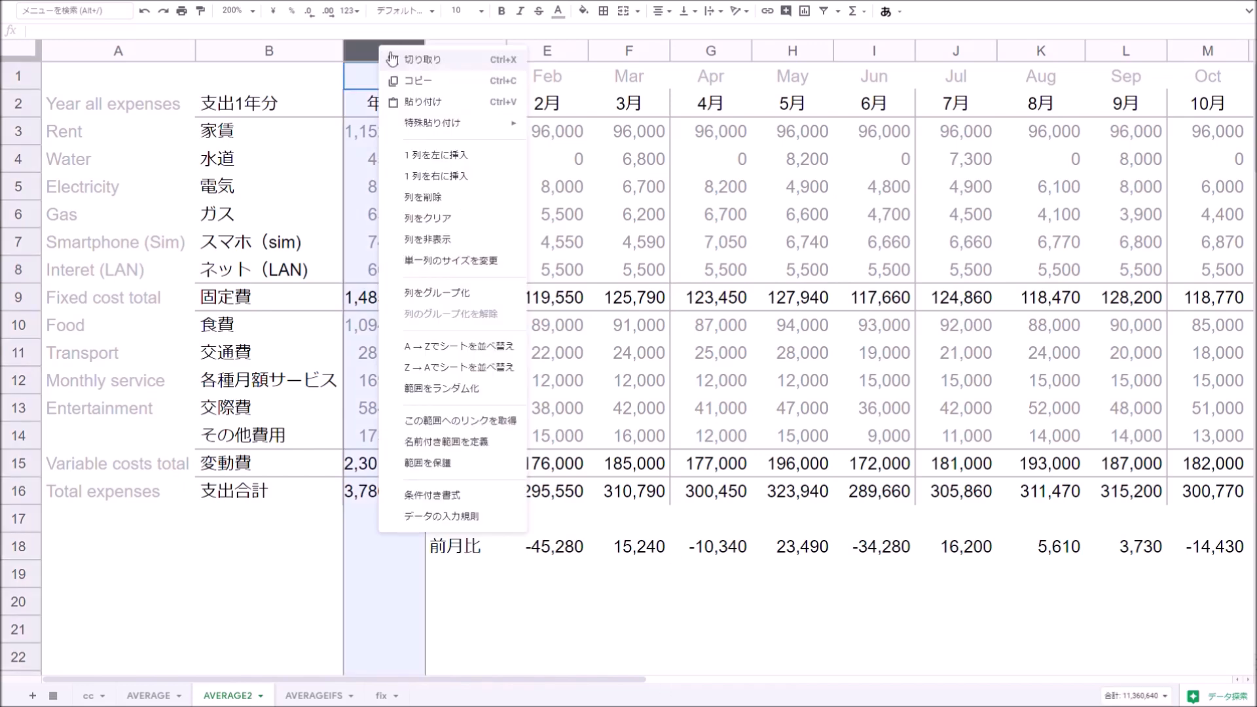
{"action": "left_click", "coordinate": [453, 159]}
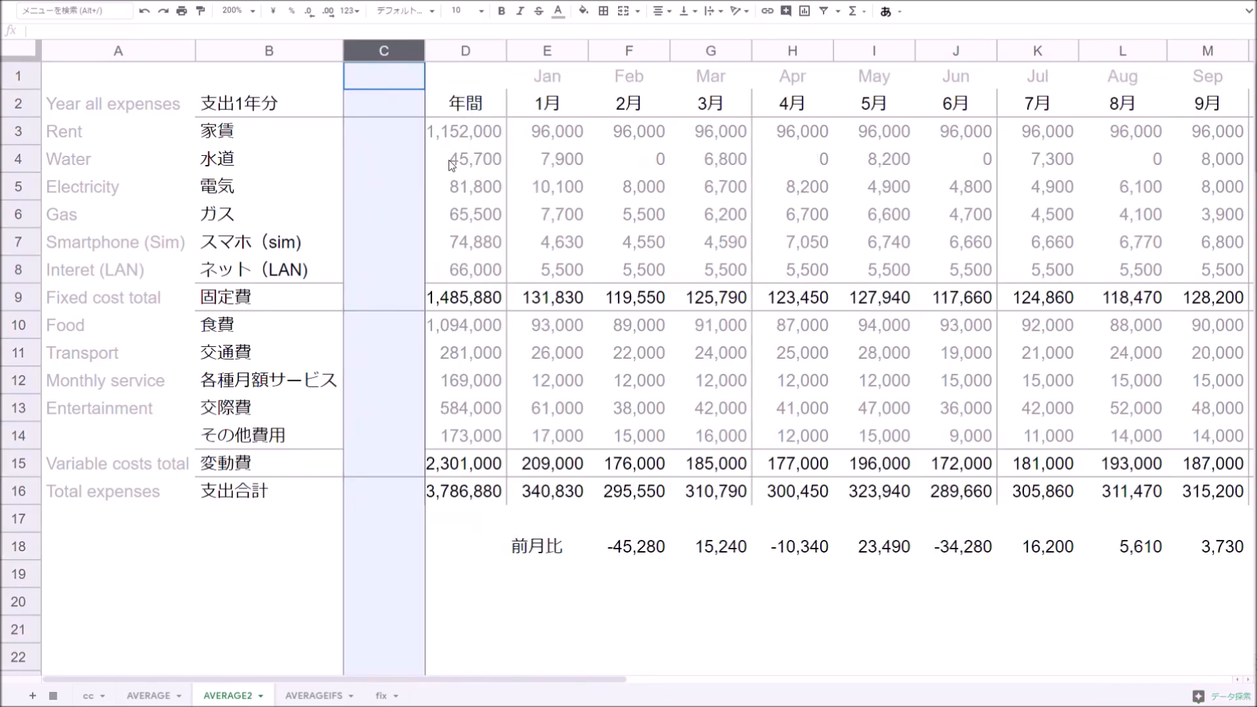
- Label the new column's header cell C2 as 平均
{"action": "left_click", "coordinate": [397, 105]}
{"action": "type", "text": "平均"}
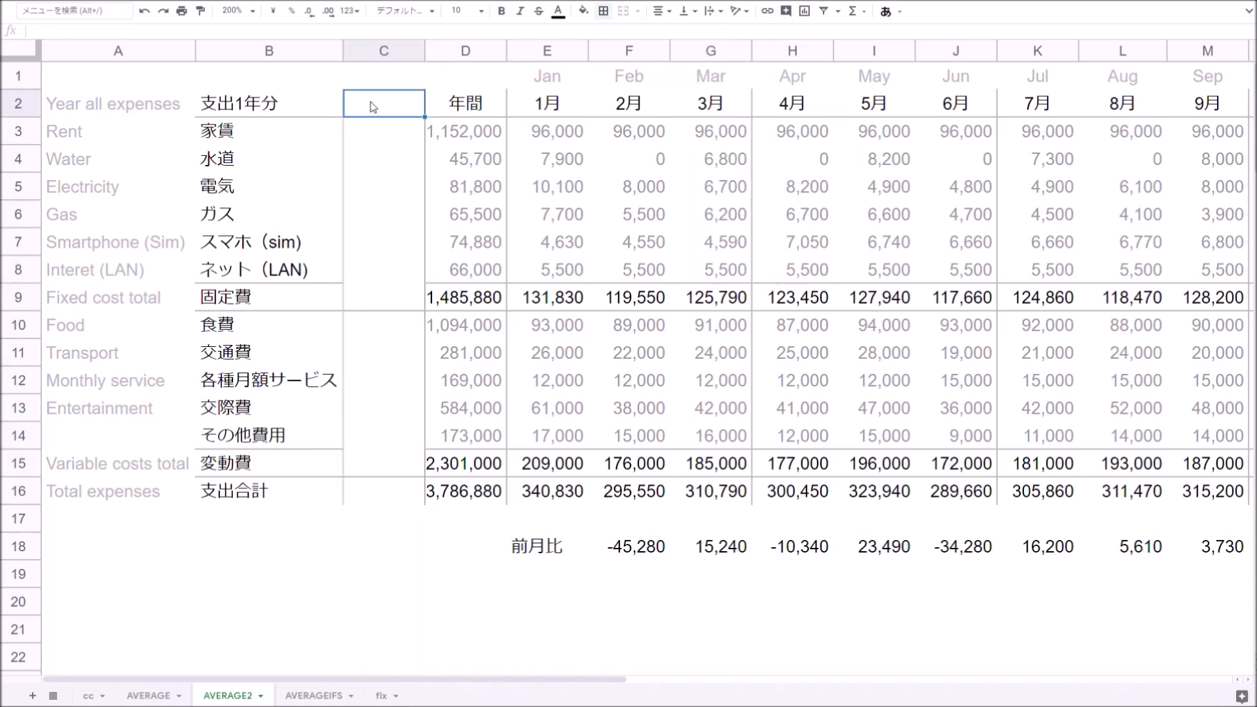
{"action": "key", "text": "Return"}
- In C3, enter =AVERAGE(E3:P3) to average the rent across the twelve months
{"action": "type", "text": "="}
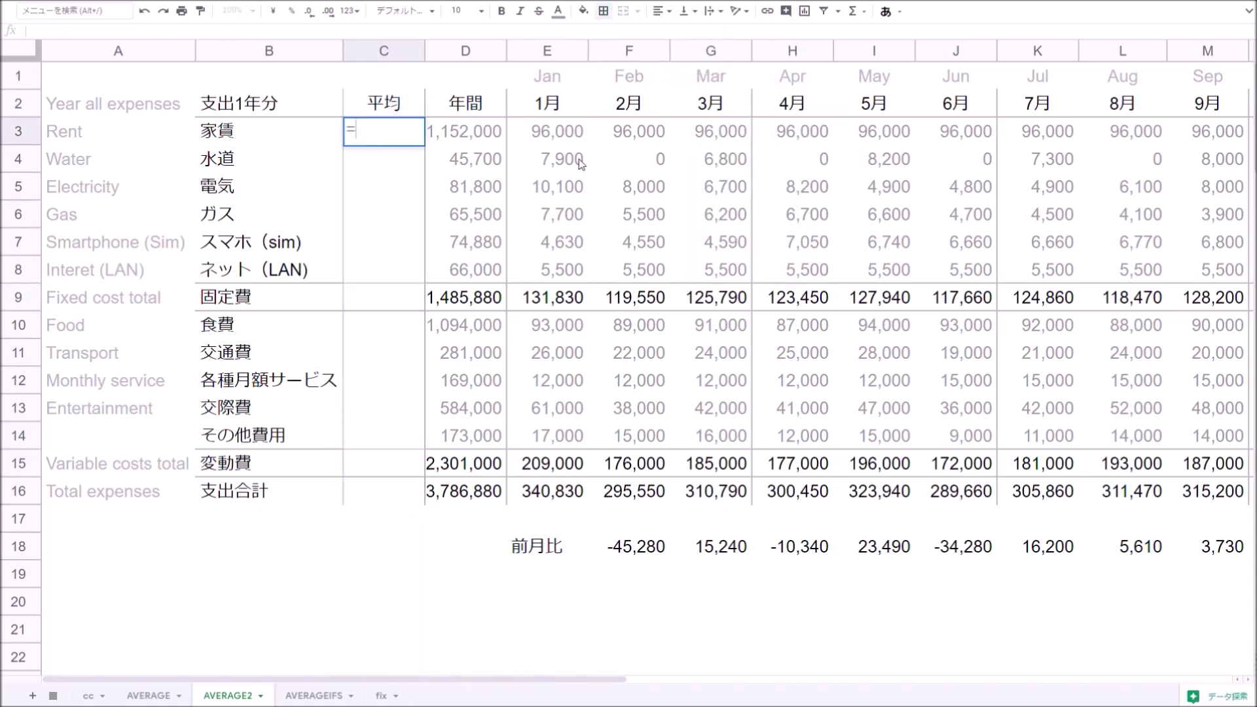
{"action": "type", "text": "ave"}
{"action": "key", "text": "Tab"}
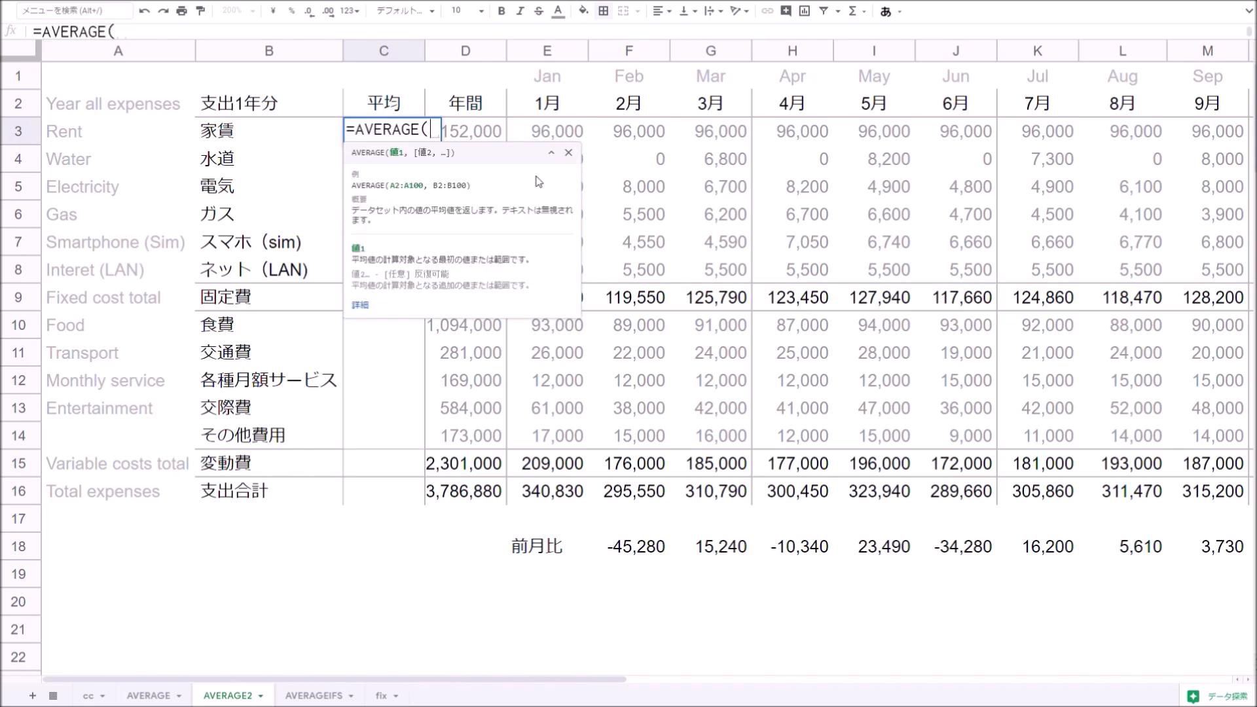
{"action": "left_click", "coordinate": [549, 132]}
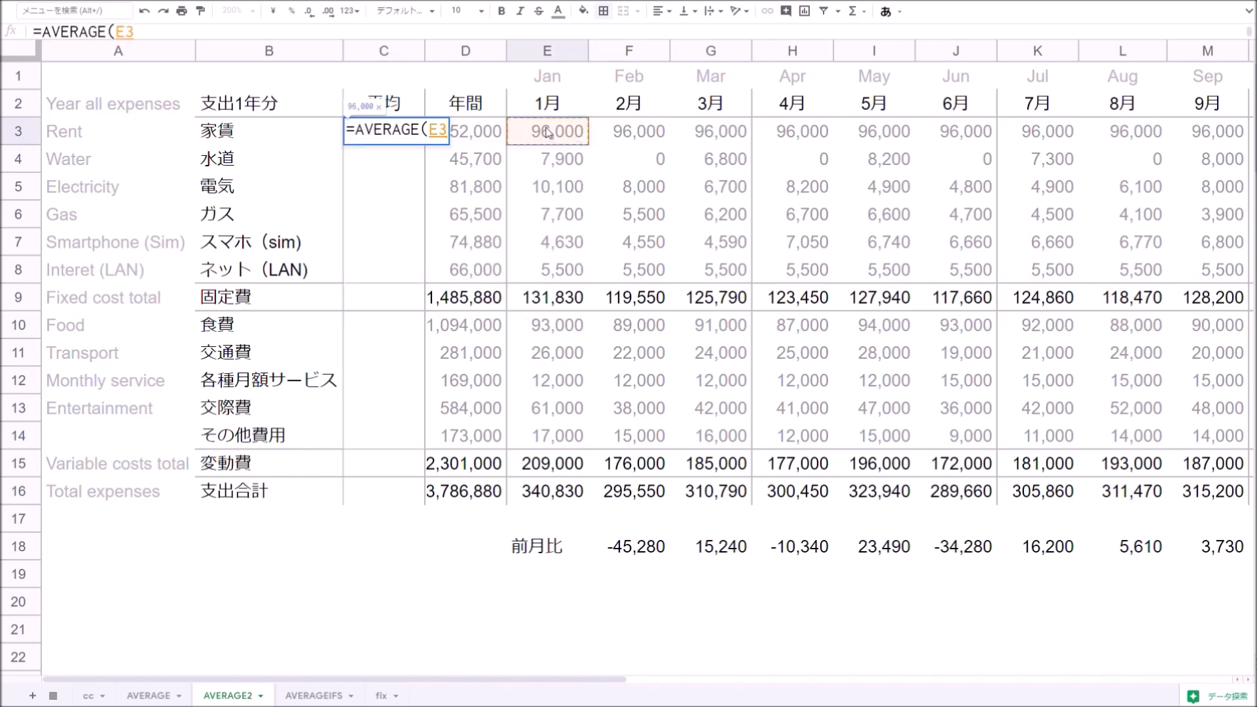
{"action": "key", "text": "shift+Right"}
{"action": "key", "text": "shift+Right"}
{"action": "key", "text": "shift+Right"}
{"action": "key", "text": "shift+Right"}
{"action": "key", "text": "shift+Right"}
{"action": "key", "text": "shift+Right"}
{"action": "key", "text": "shift+Right"}
{"action": "key", "text": "shift+Right"}
{"action": "key", "text": "shift+Right"}
{"action": "key", "text": "shift+Right"}
{"action": "key", "text": "shift+Right"}
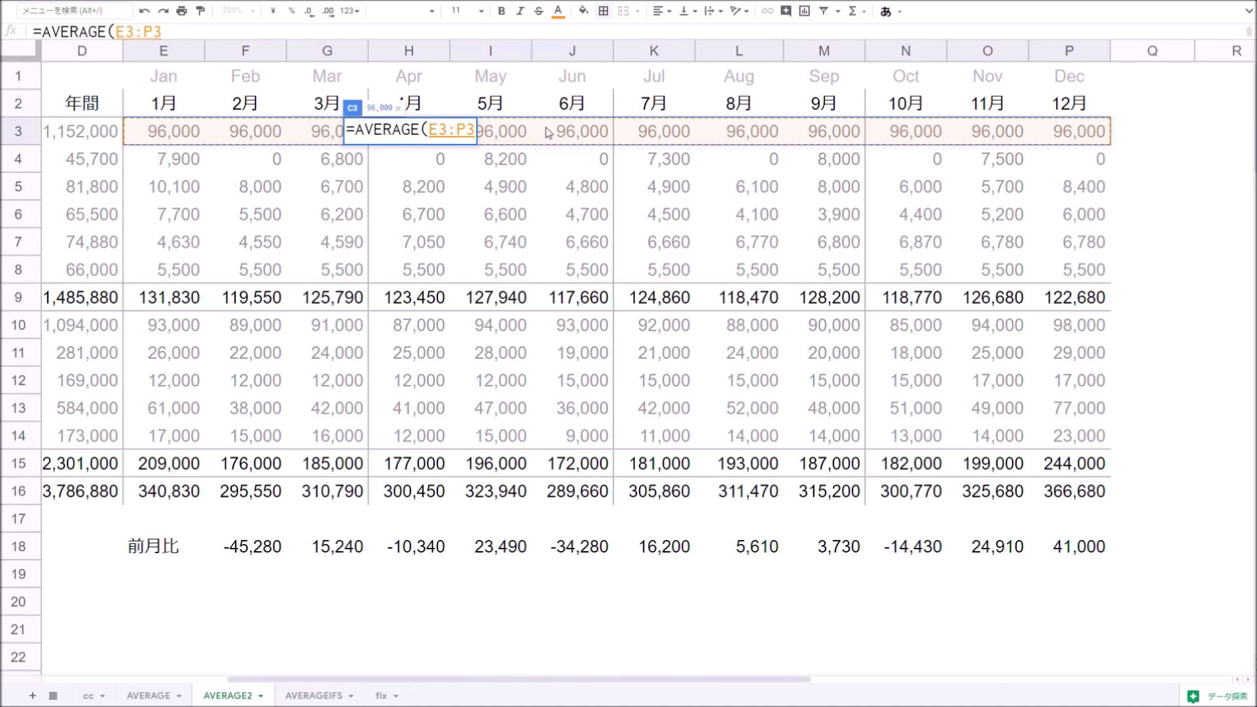
{"action": "key", "text": "Return"}
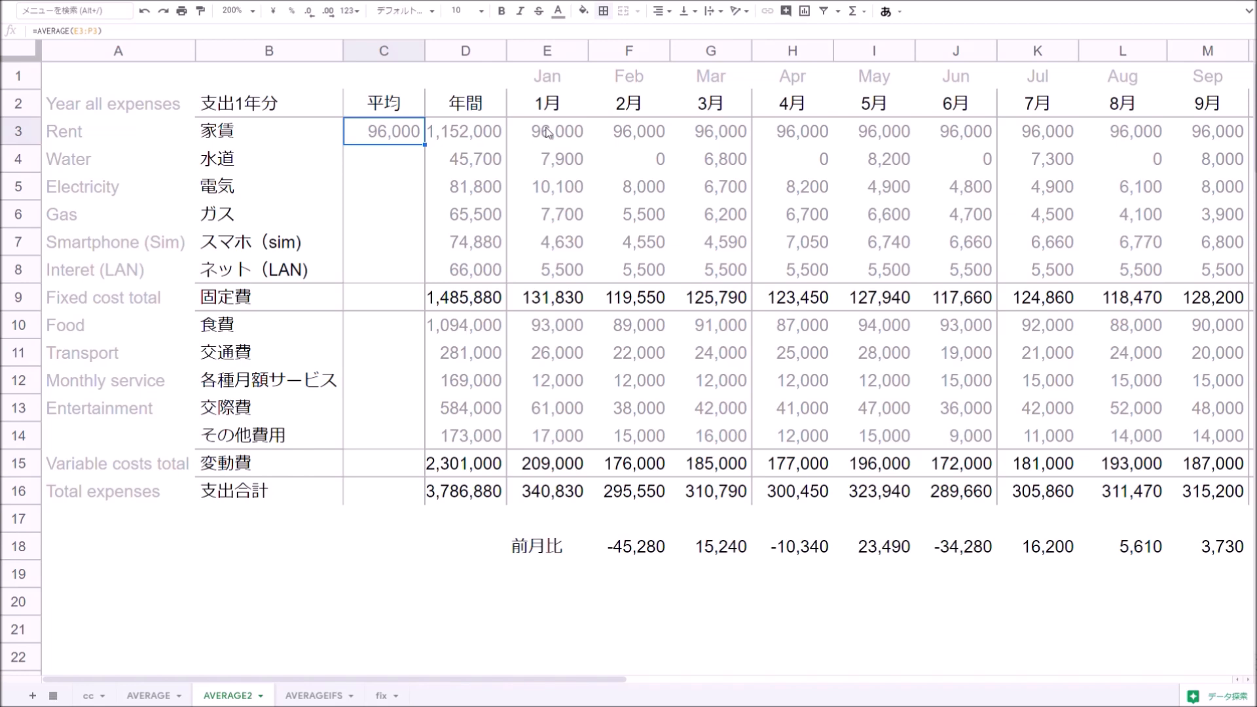
- Fill the average formula down column C through row 8
{"action": "key", "text": "shift+Down"}
{"action": "key", "text": "shift+Down"}
{"action": "key", "text": "shift+Down"}
{"action": "key", "text": "shift+Down"}
{"action": "key", "text": "shift+Down"}
{"action": "key", "text": "ctrl+d"}
{"action": "key", "text": "Down"}
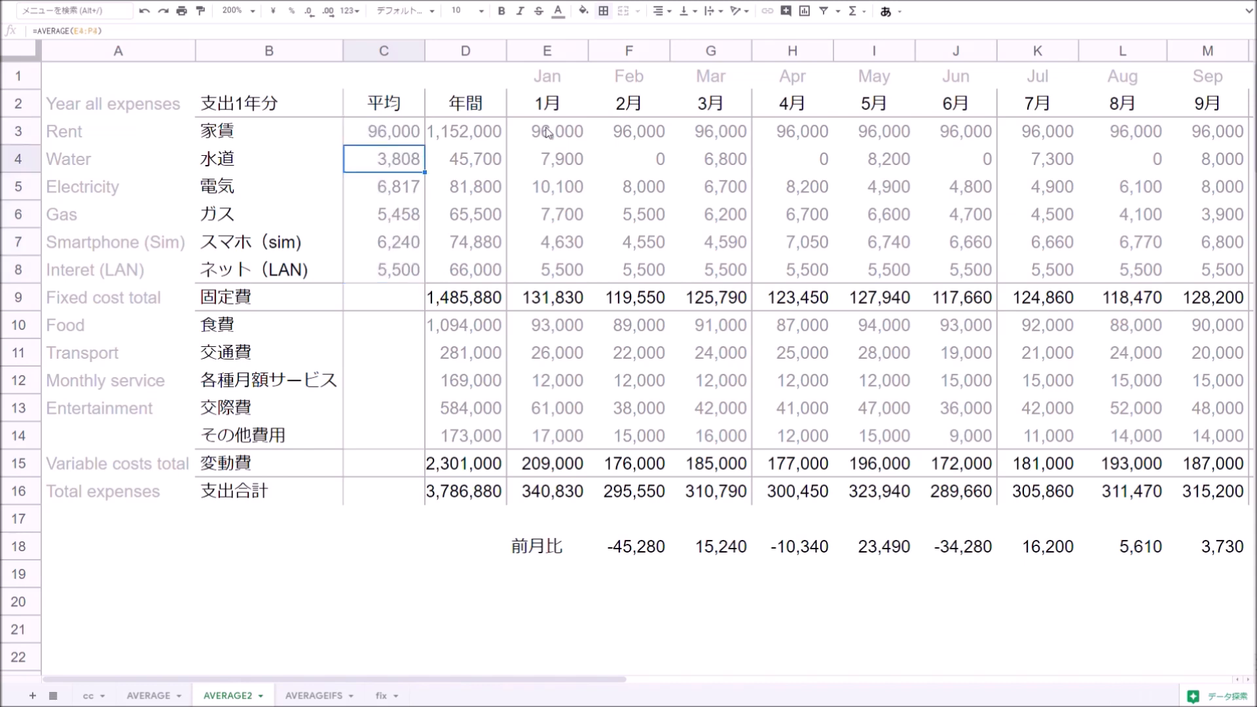
- Check C4's formula and fill the average formula down into the fixed-cost total row C9
{"action": "key", "text": "F2"}
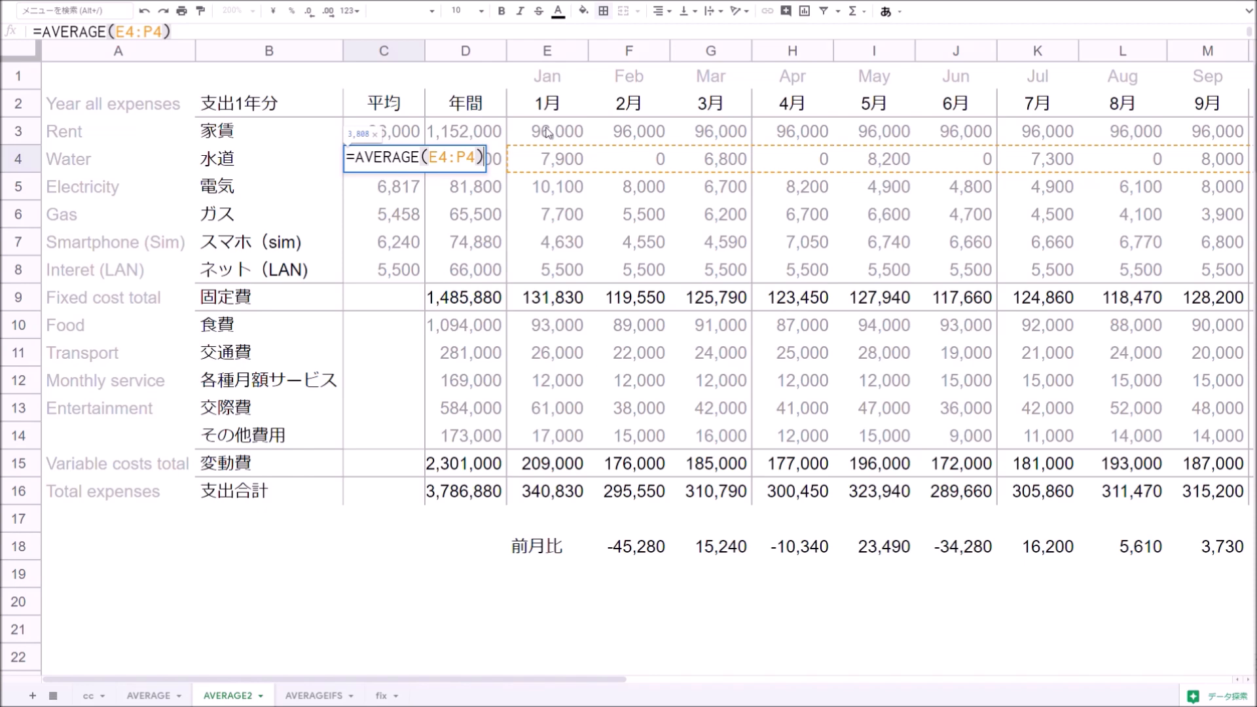
{"action": "key", "text": "Return"}
{"action": "key", "text": "Return"}
{"action": "key", "text": "Return"}
{"action": "key", "text": "Return"}
{"action": "key", "text": "Return"}
{"action": "key", "text": "Return"}
{"action": "key", "text": "Return"}
{"action": "key", "text": "Return"}
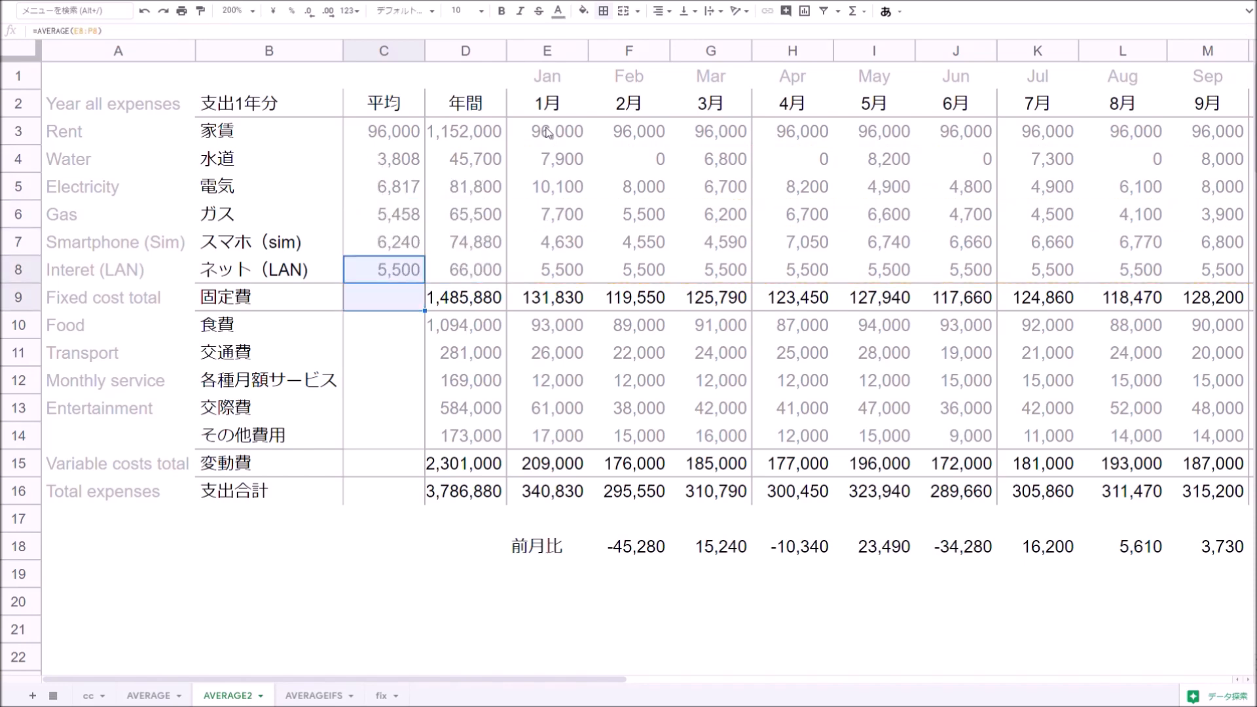
{"action": "key", "text": "ctrl+d"}
{"action": "key", "text": "Down"}
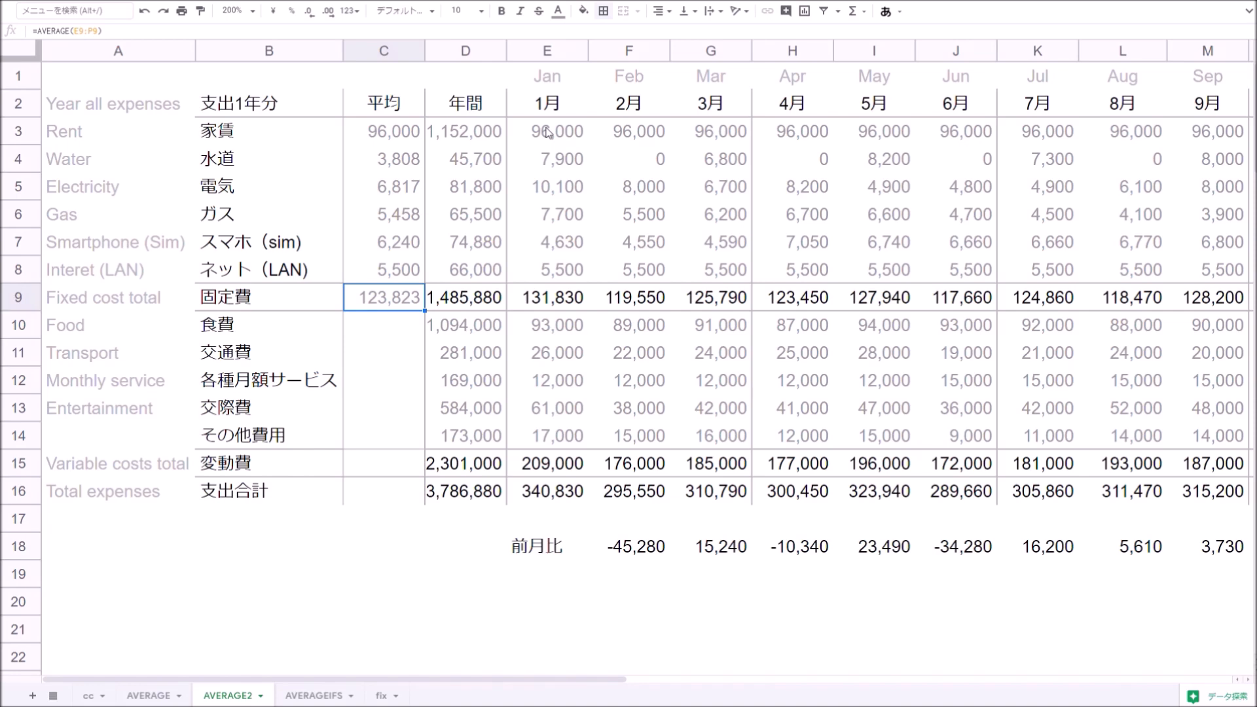
- Fill the average formula down through C16 for the variable cost rows and totals
{"action": "key", "text": "Down"}
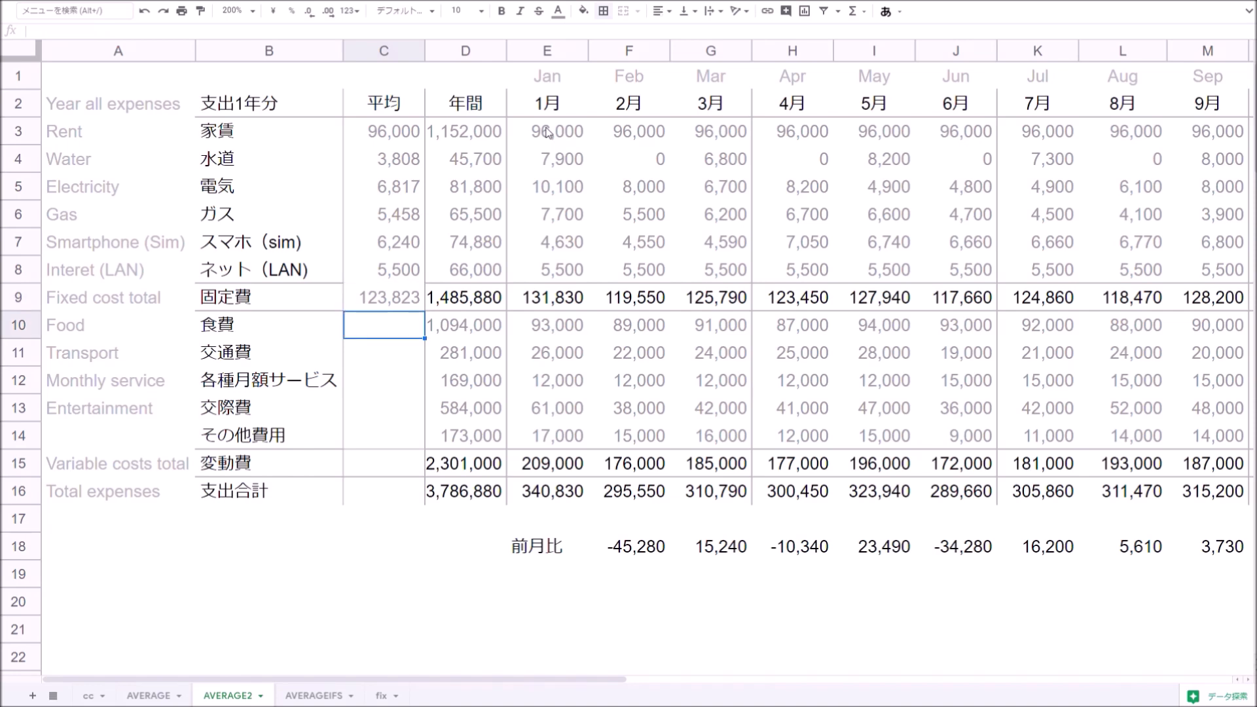
{"action": "key", "text": "Up"}
{"action": "key", "text": "shift+Down"}
{"action": "key", "text": "shift+Down"}
{"action": "key", "text": "shift+Down"}
{"action": "key", "text": "shift+Down"}
{"action": "key", "text": "shift+Down"}
{"action": "key", "text": "shift+Down"}
{"action": "key", "text": "shift+Down"}
{"action": "key", "text": "ctrl+d"}
{"action": "key", "text": "Down"}
{"action": "key", "text": "Down"}
{"action": "key", "text": "Down"}
{"action": "key", "text": "Down"}
{"action": "key", "text": "Down"}
{"action": "key", "text": "Down"}
{"action": "key", "text": "Down"}
{"action": "key", "text": "Up"}
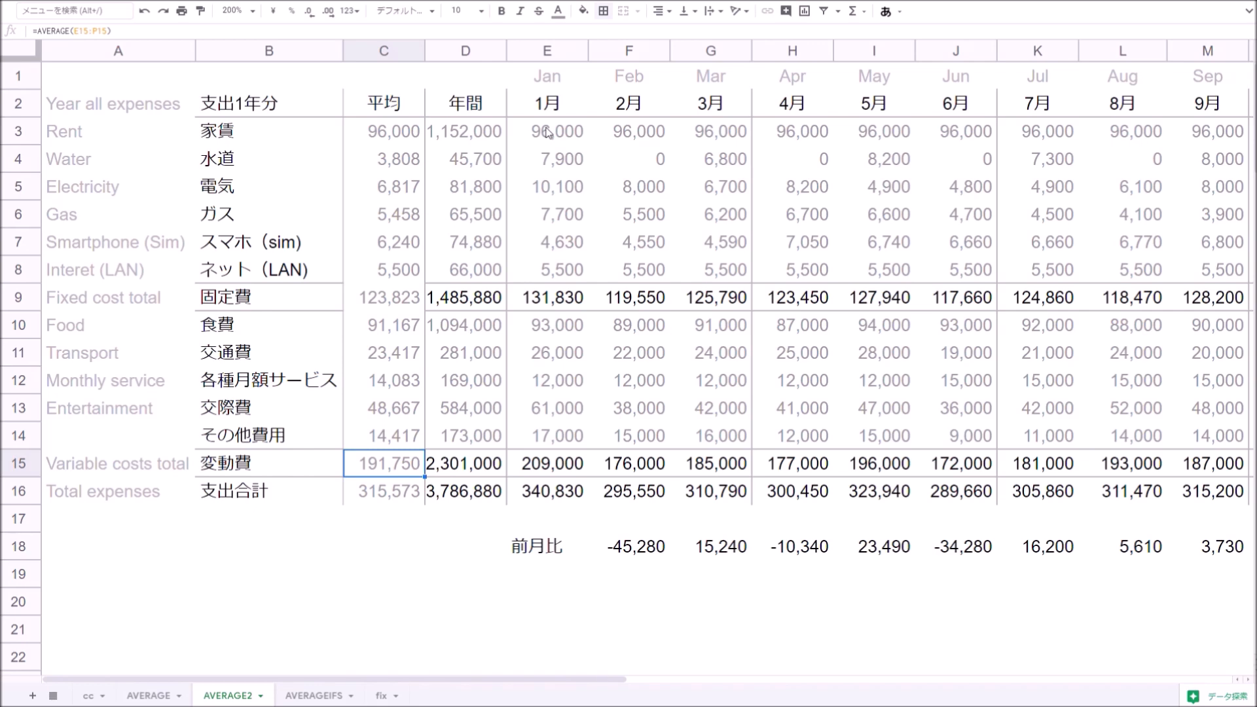
- On the AVERAGEIFS sheet, enter =AVERAGEIFS(C:C,B:B,E3) in G3 to average the melon quantity
{"action": "key", "text": "ctrl+Page_Down"}
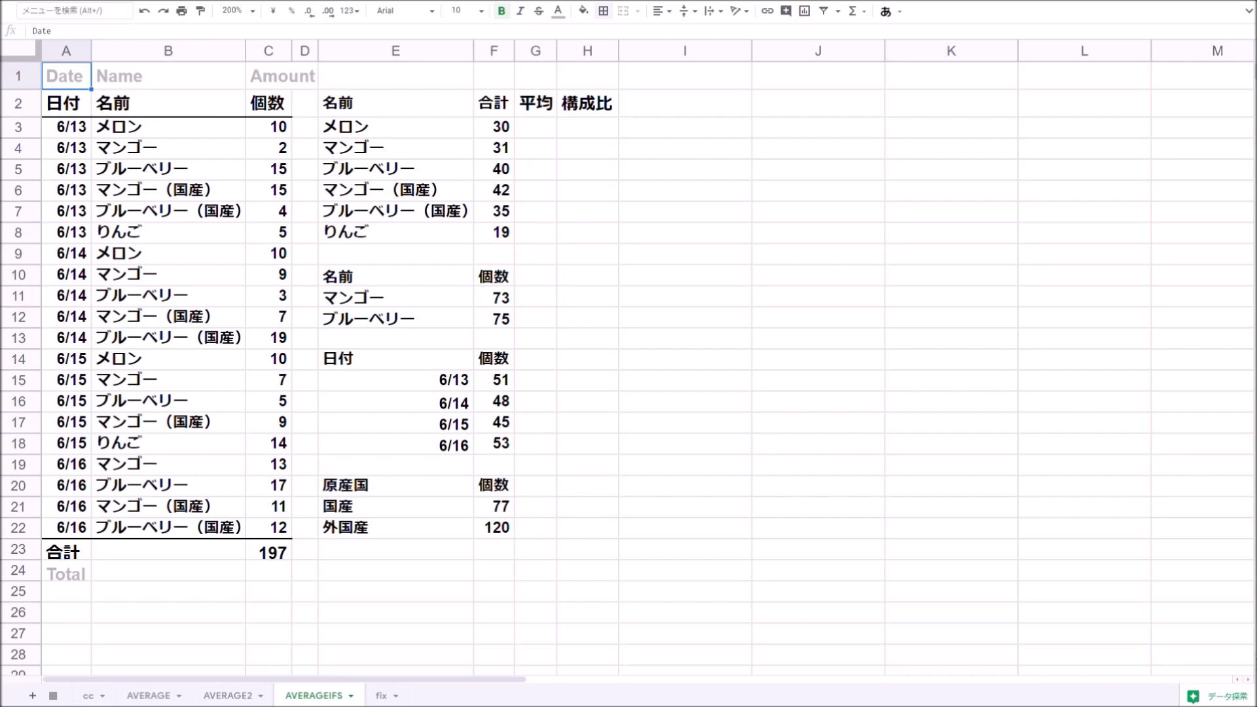
{"action": "left_click", "coordinate": [533, 136]}
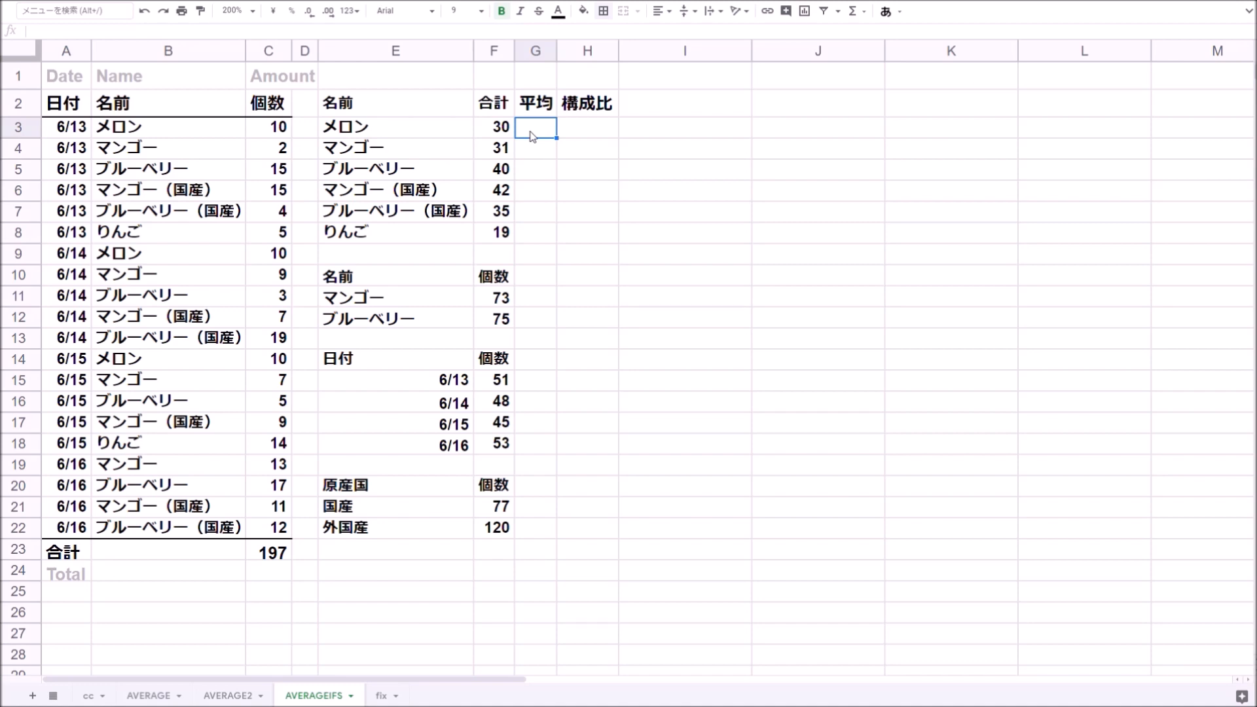
{"action": "type", "text": "=averageifs("}
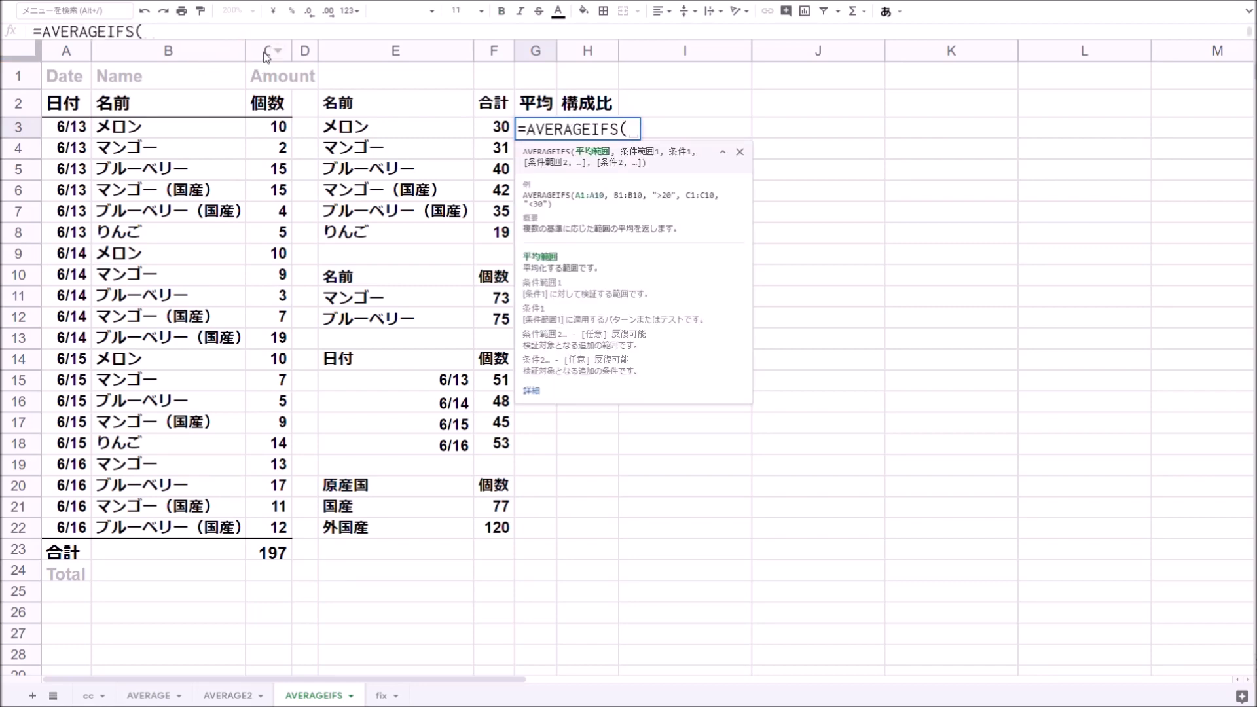
{"action": "left_click", "coordinate": [267, 52]}
{"action": "type", "text": ",B:B,"}
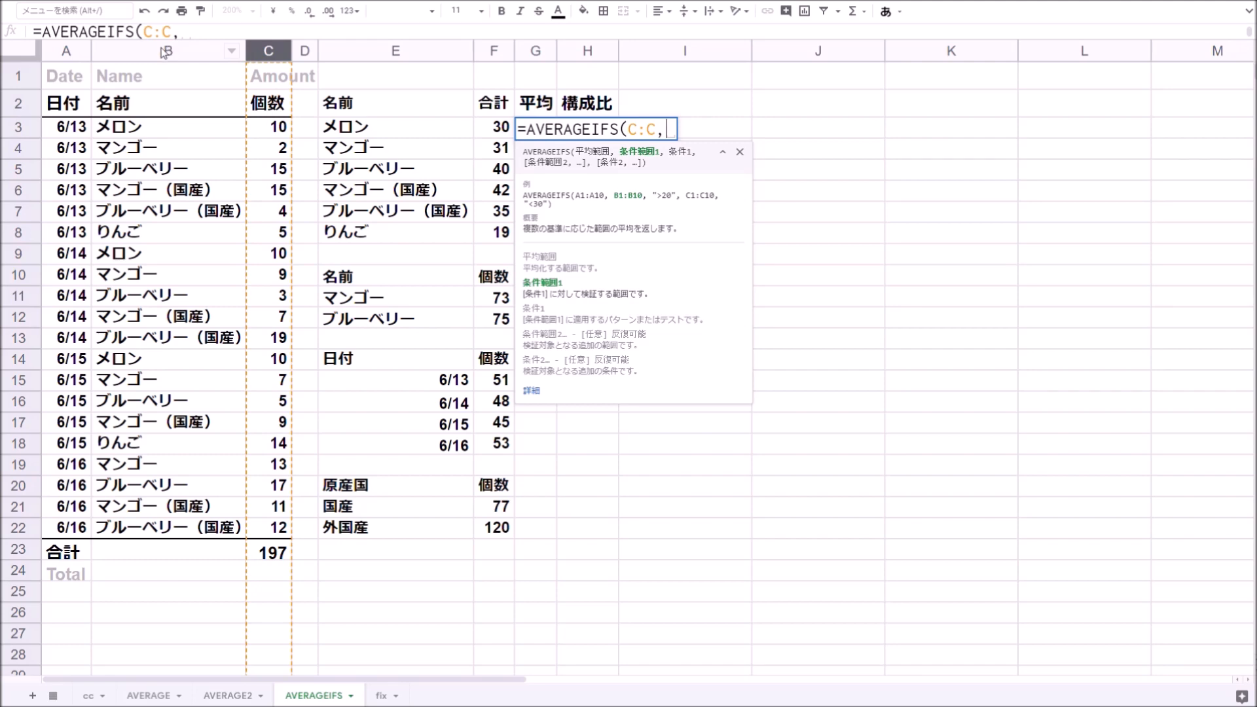
{"action": "left_click", "coordinate": [165, 53]}
{"action": "type", "text": ","}
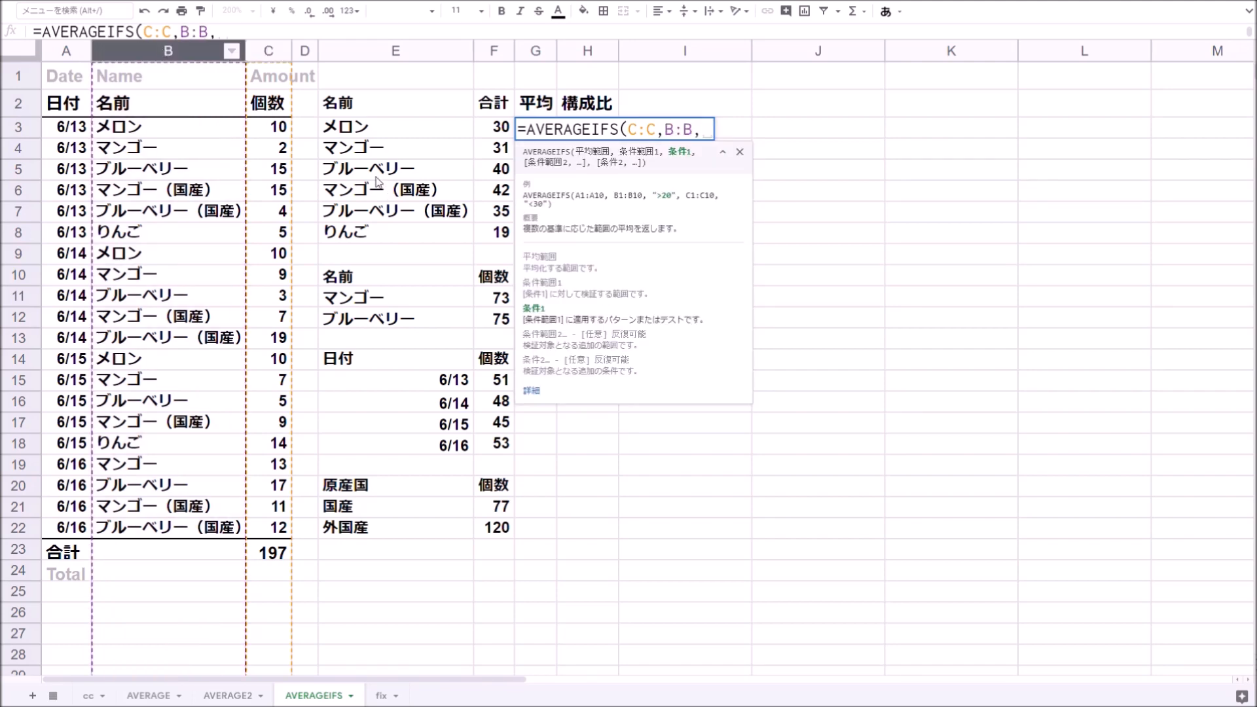
{"action": "left_click", "coordinate": [381, 136]}
{"action": "key", "text": "Return"}
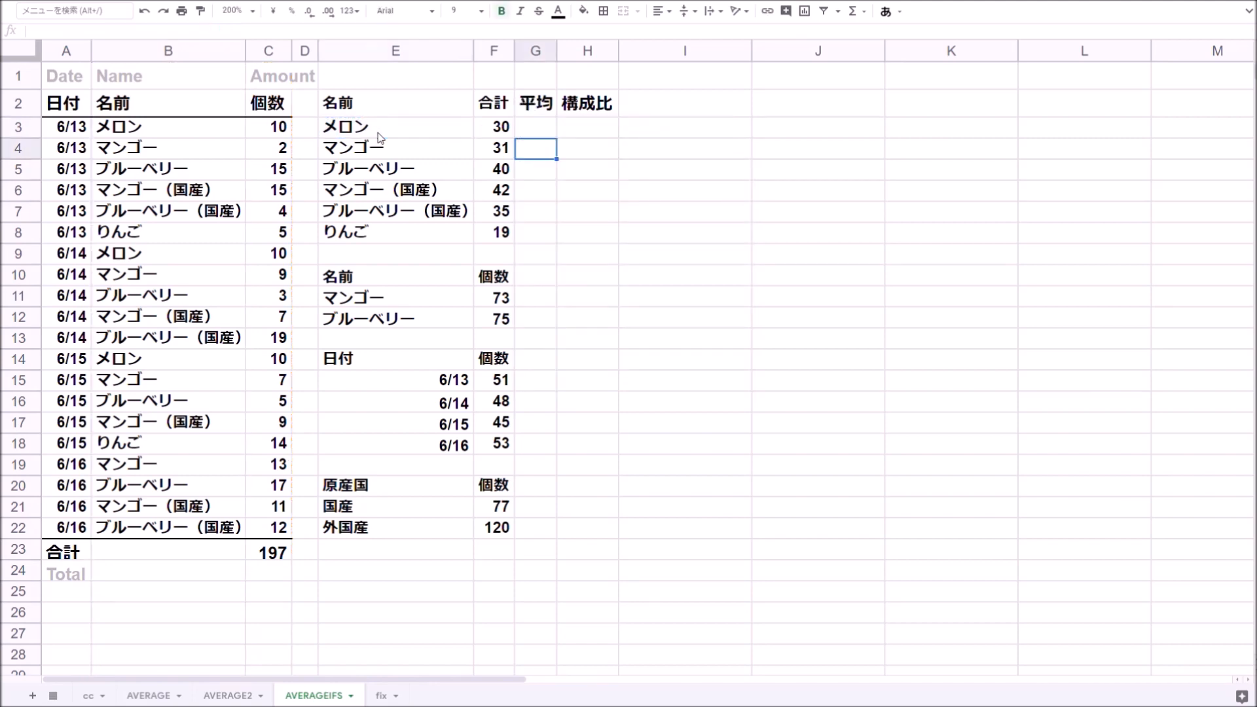
{"action": "key", "text": "Up"}
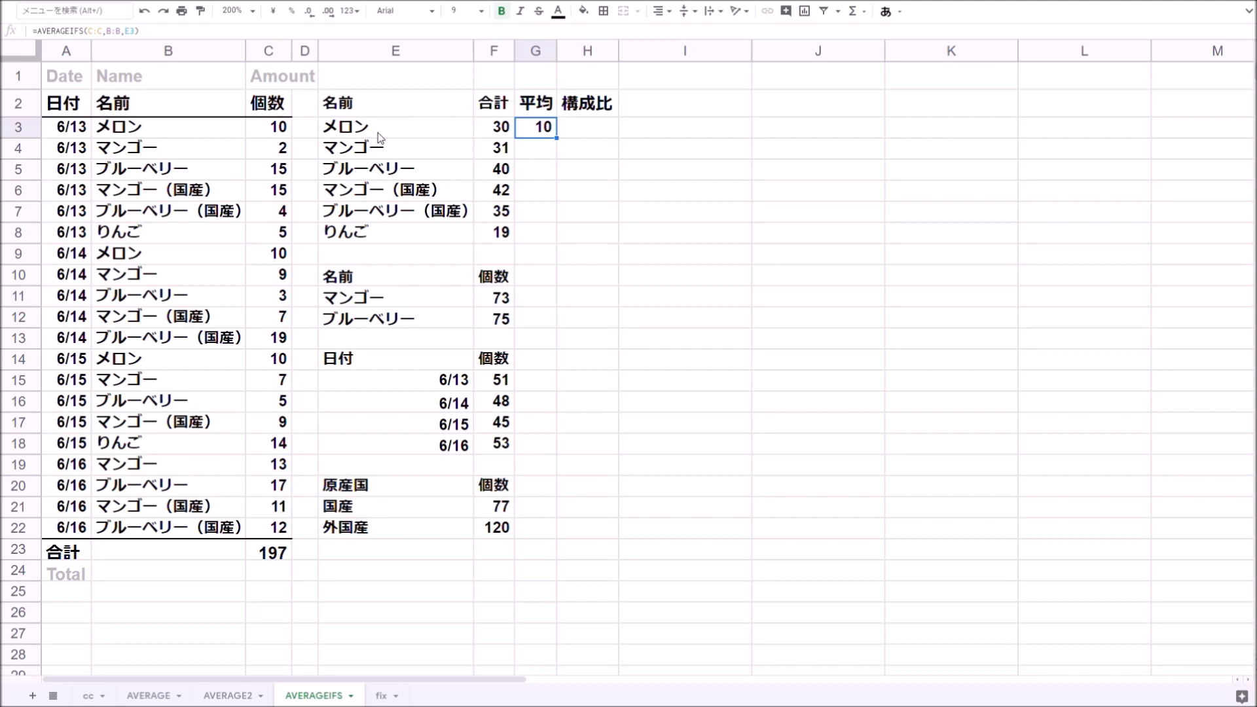
- Select the melon quantities in column C and check their average in the status bar summary
{"action": "left_click", "coordinate": [276, 134]}
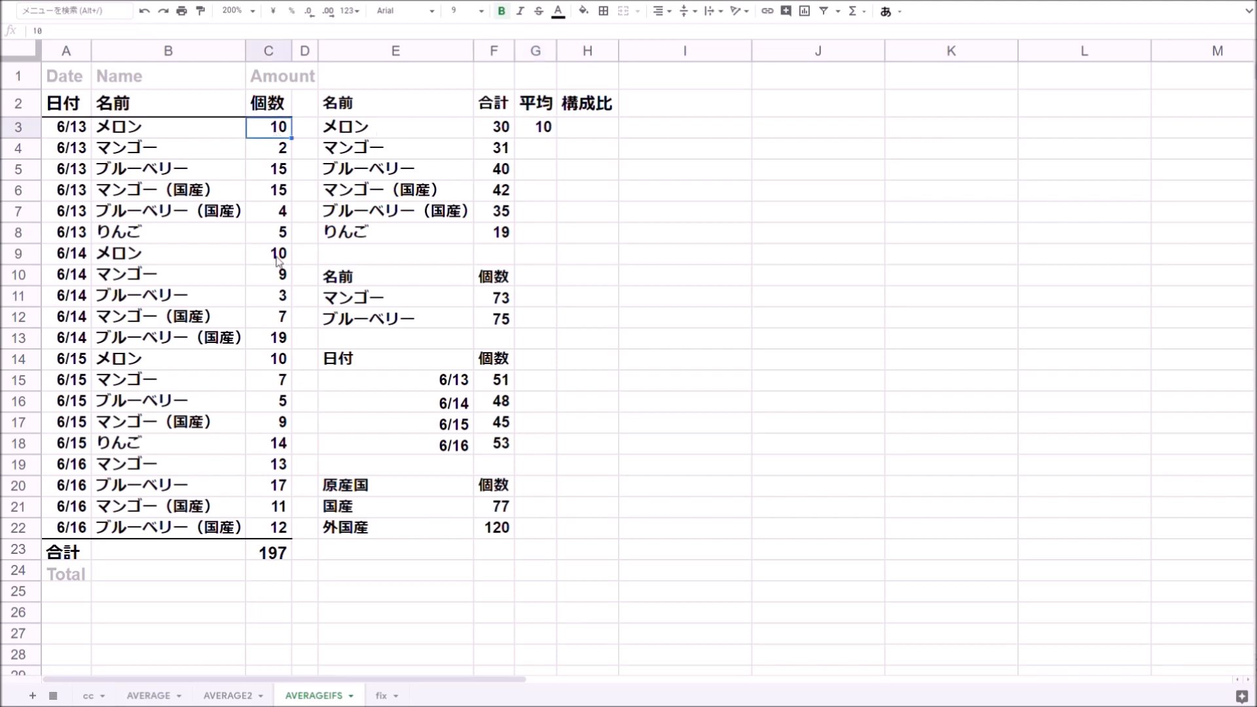
{"action": "left_click", "coordinate": [277, 256], "text": "ctrl"}
{"action": "left_click", "coordinate": [280, 361], "text": "ctrl"}
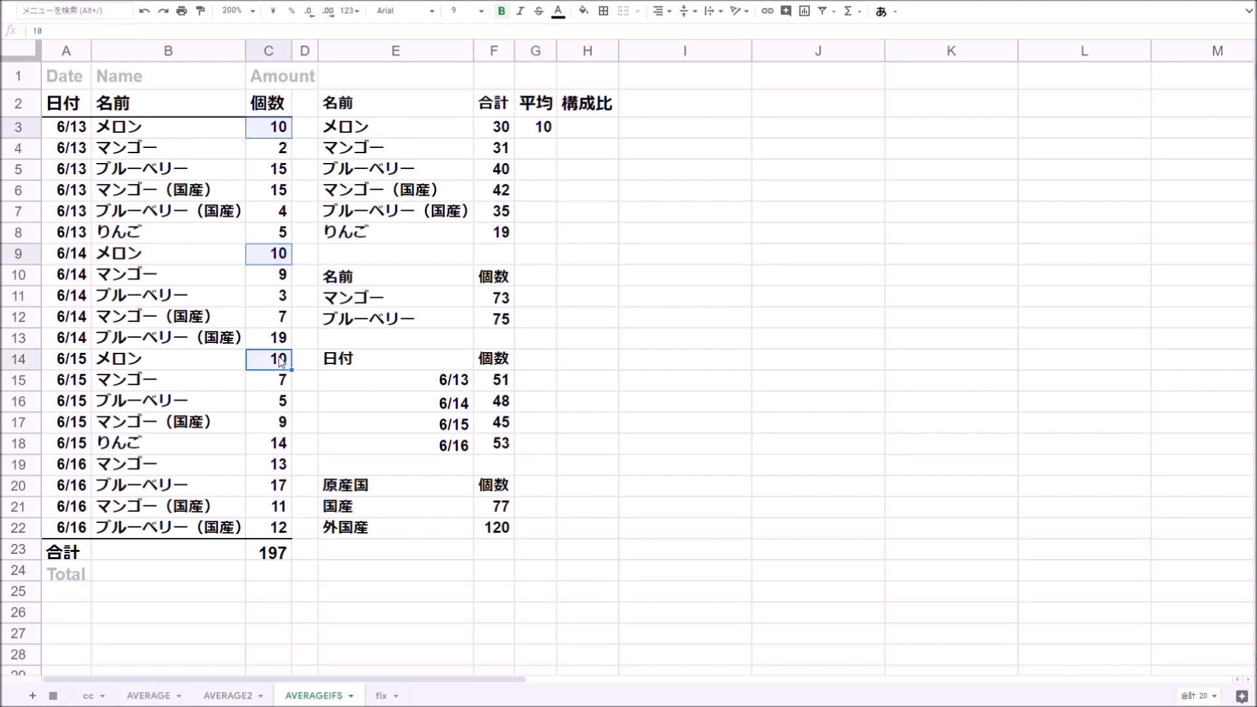
{"action": "left_click", "coordinate": [1156, 696]}
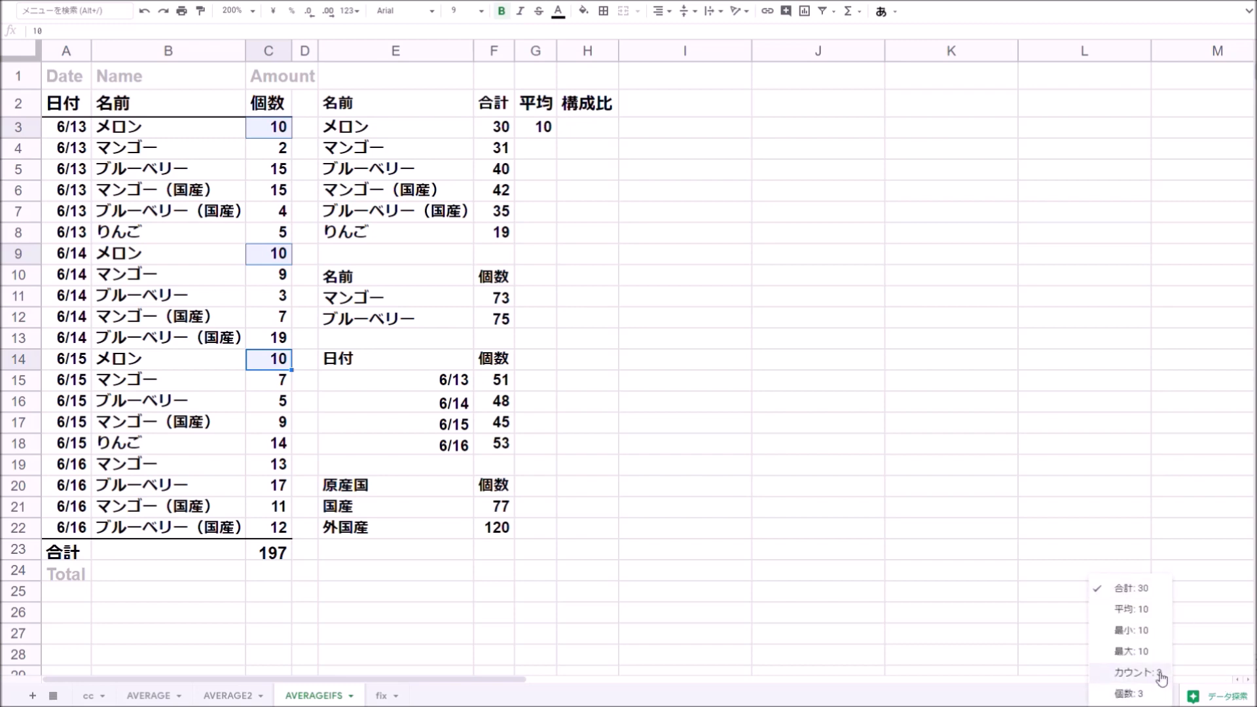
- Fill the AVERAGEIFS formula from G3 down through G8 for each fruit
{"action": "left_click", "coordinate": [545, 170]}
{"action": "left_click", "coordinate": [547, 130]}
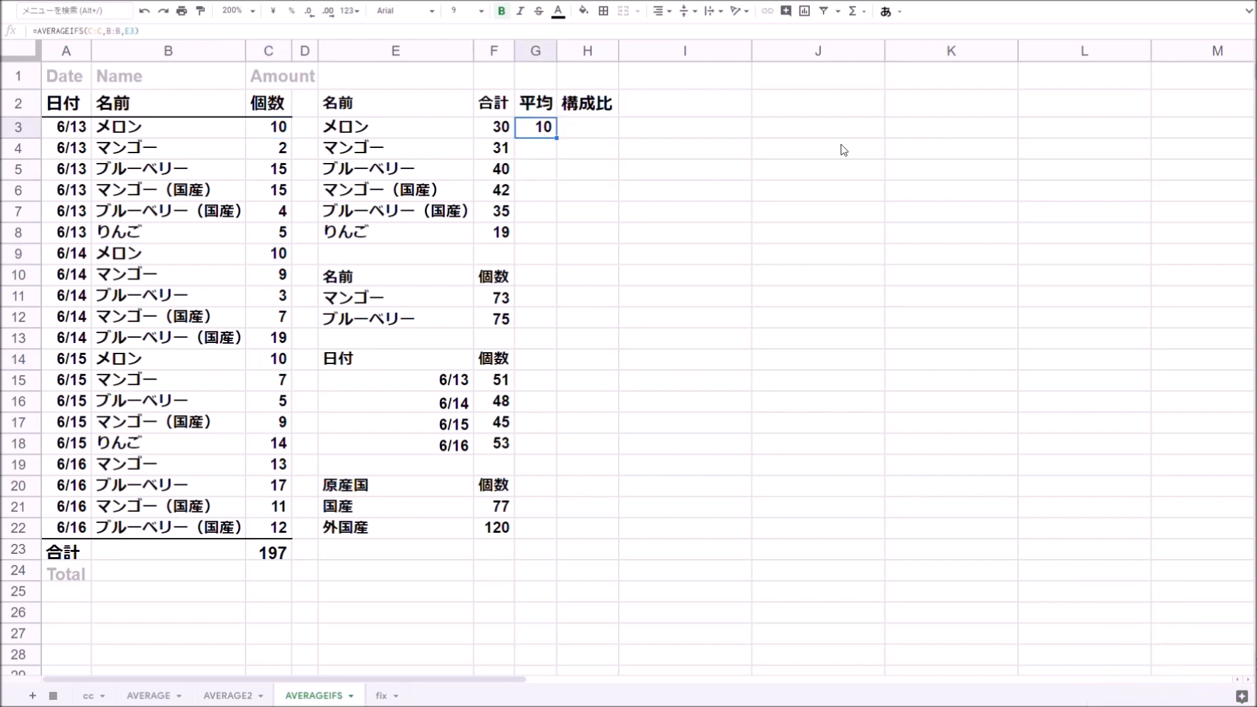
{"action": "key", "text": "shift+Down"}
{"action": "key", "text": "shift+Down"}
{"action": "key", "text": "shift+Down"}
{"action": "key", "text": "shift+Down"}
{"action": "key", "text": "shift+Down"}
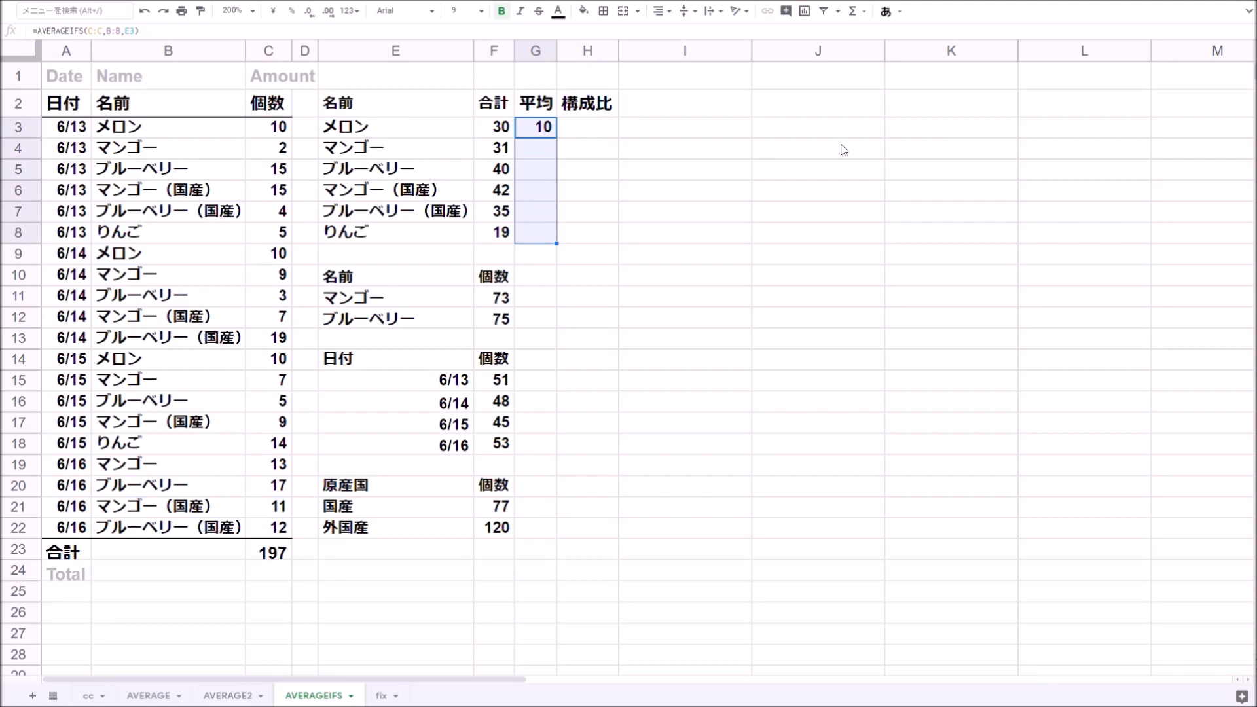
{"action": "key", "text": "ctrl+d"}
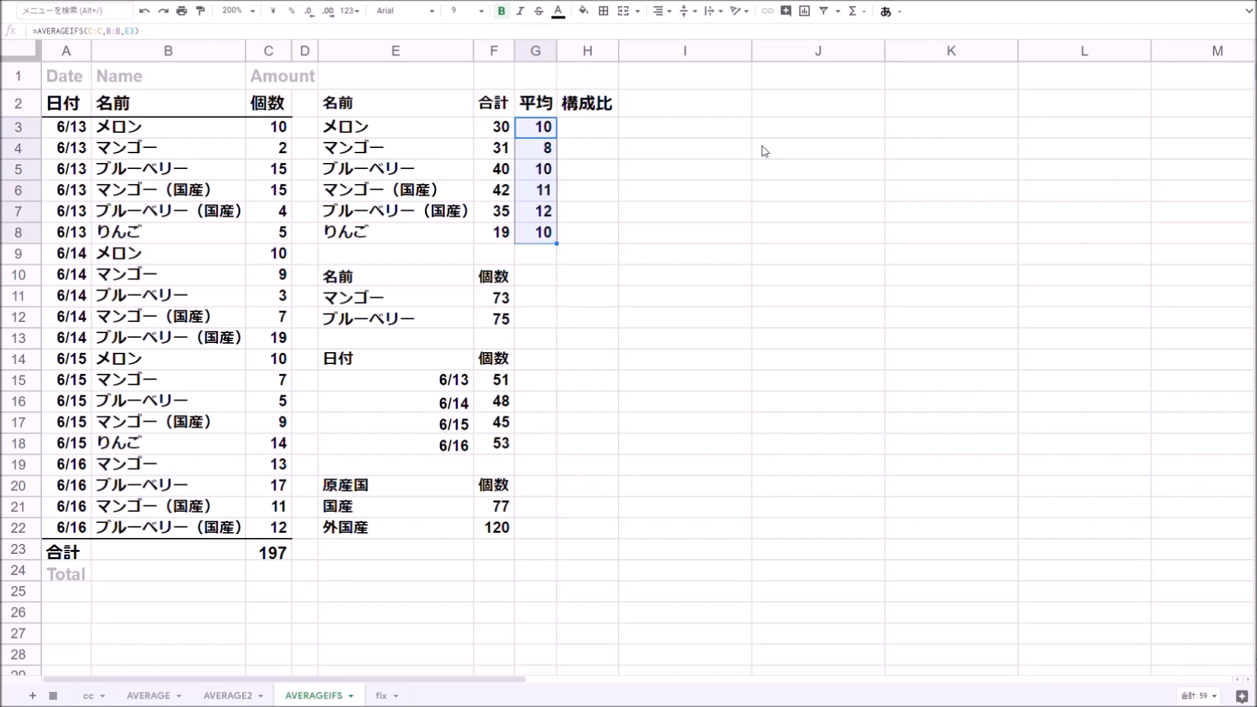
- Open G4's formula to inspect its average range, criteria range and criterion references
{"action": "left_click", "coordinate": [415, 147]}
{"action": "left_click", "coordinate": [549, 150]}
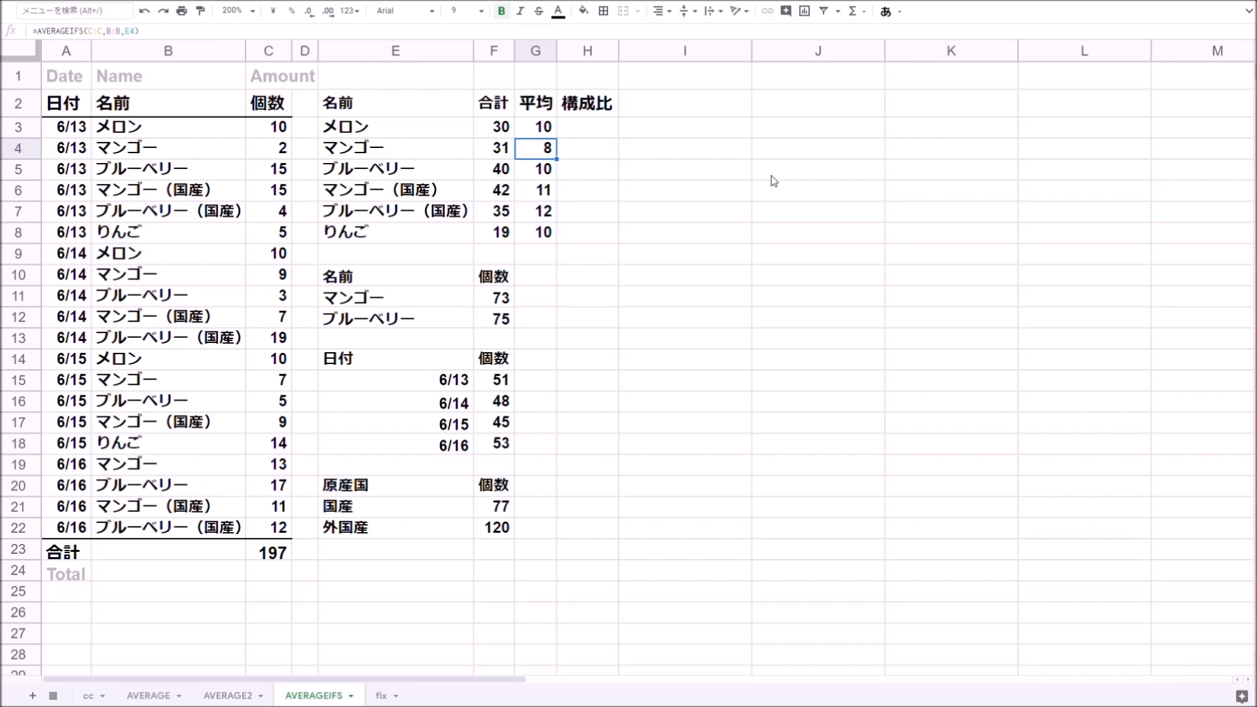
{"action": "key", "text": "F2"}
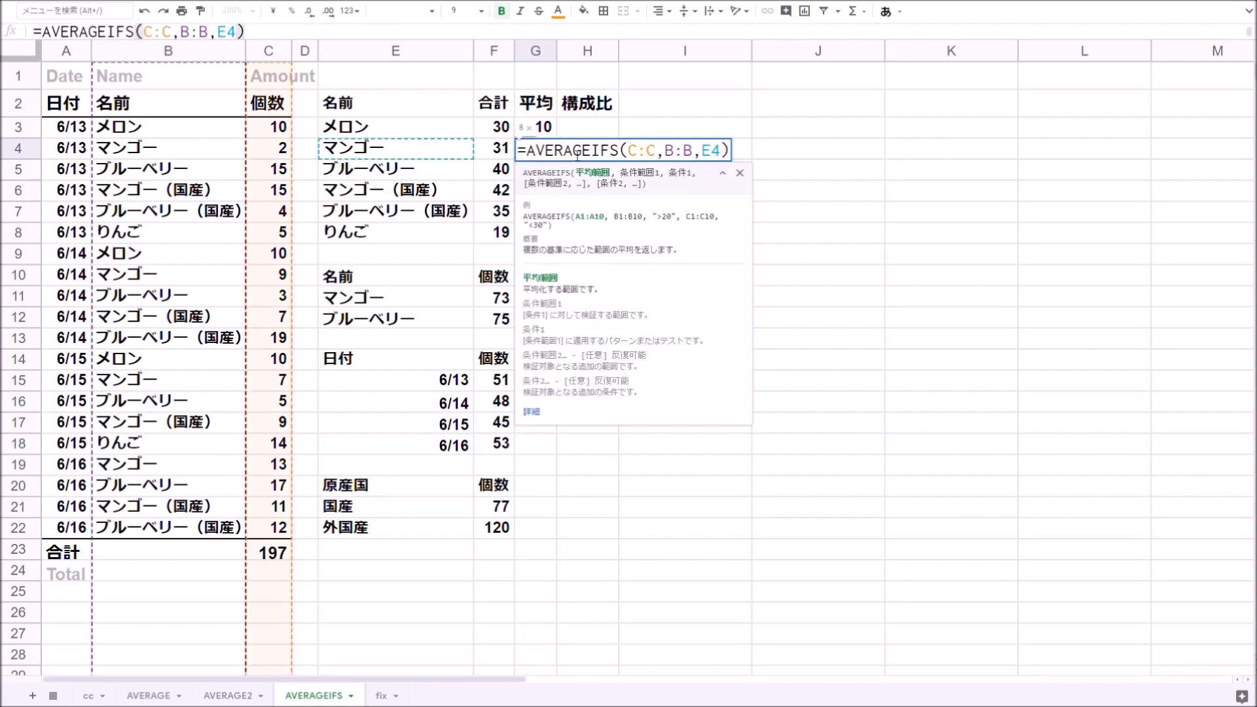
{"action": "left_click", "coordinate": [686, 154]}
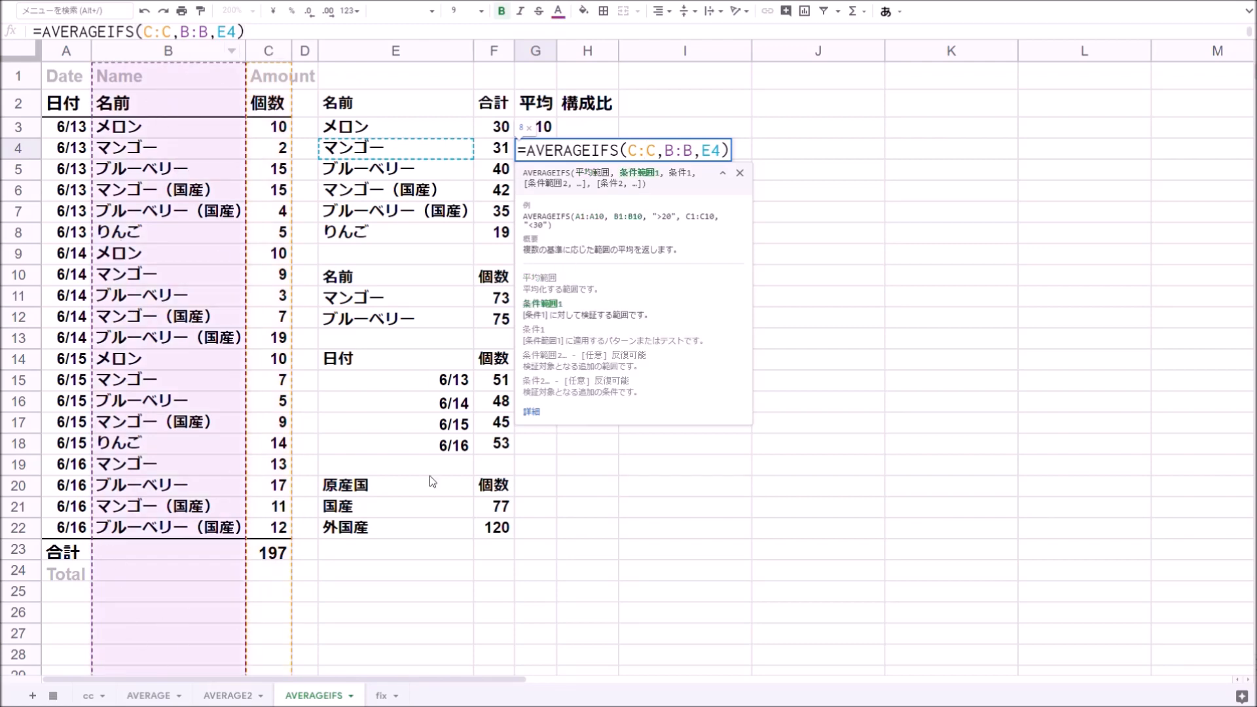
{"action": "left_click", "coordinate": [711, 151]}
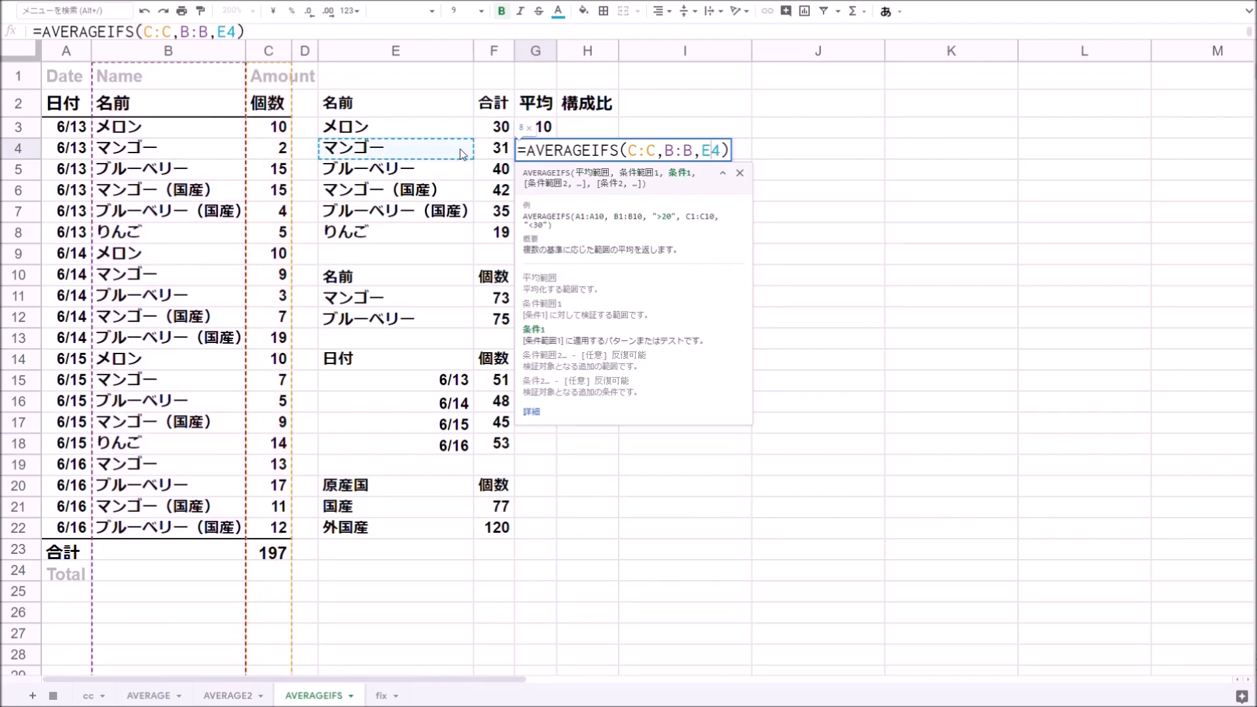
{"action": "key", "text": "Return"}
{"action": "key", "text": "Up"}
{"action": "key", "text": "Down"}
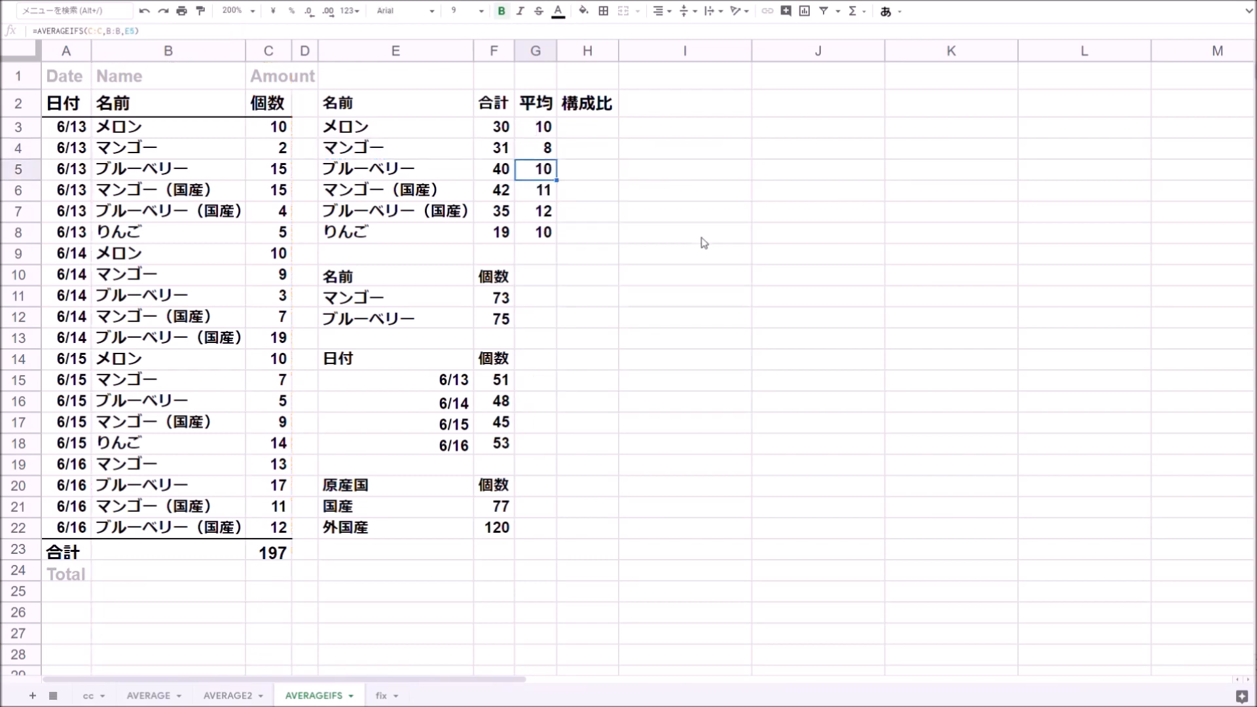
- Step through the filled formulas in G5 to G8 and review the fruit names in column E
{"action": "key", "text": "Return"}
{"action": "key", "text": "Return"}
{"action": "key", "text": "Return"}
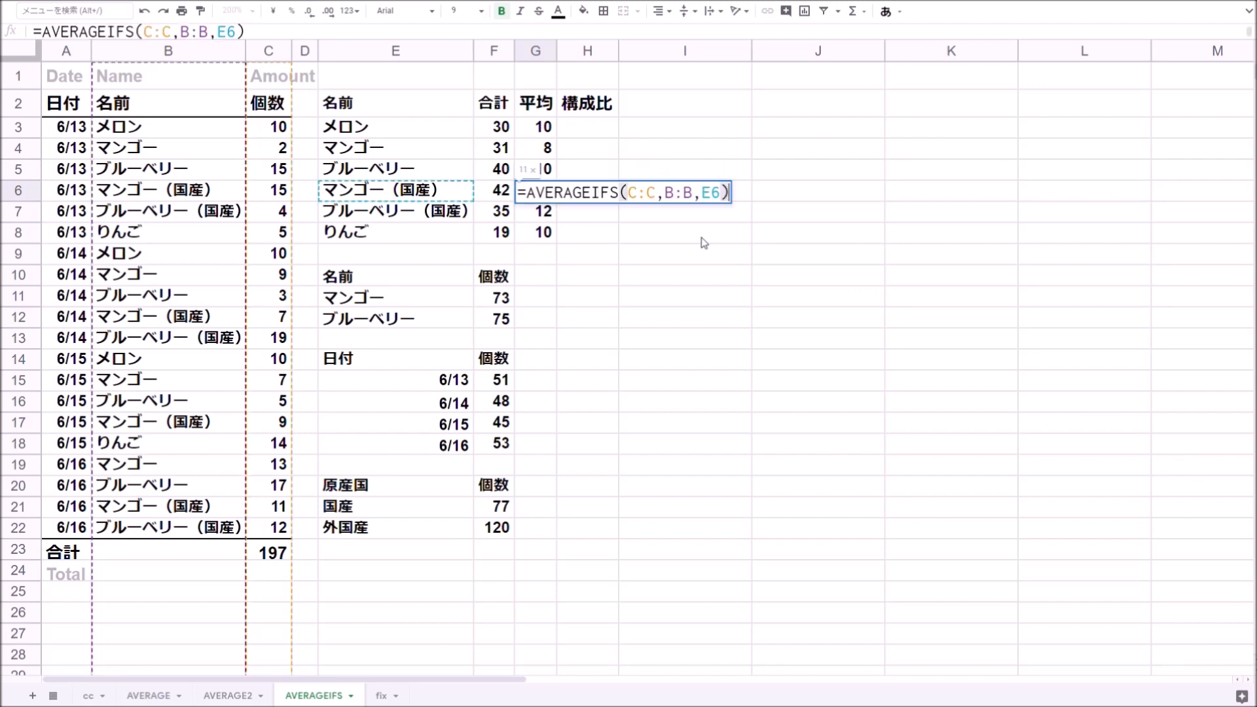
{"action": "key", "text": "Return"}
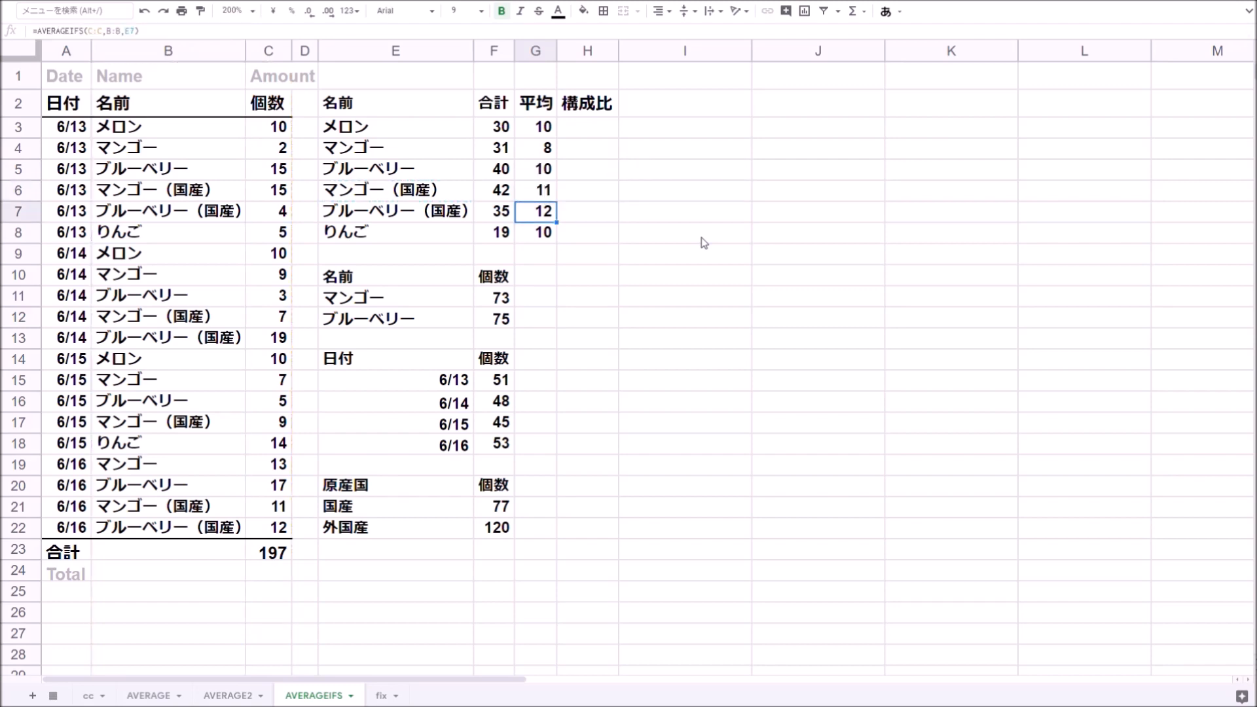
{"action": "key", "text": "Return"}
{"action": "key", "text": "Return"}
{"action": "key", "text": "Down"}
{"action": "key", "text": "Down"}
{"action": "key", "text": "Down"}
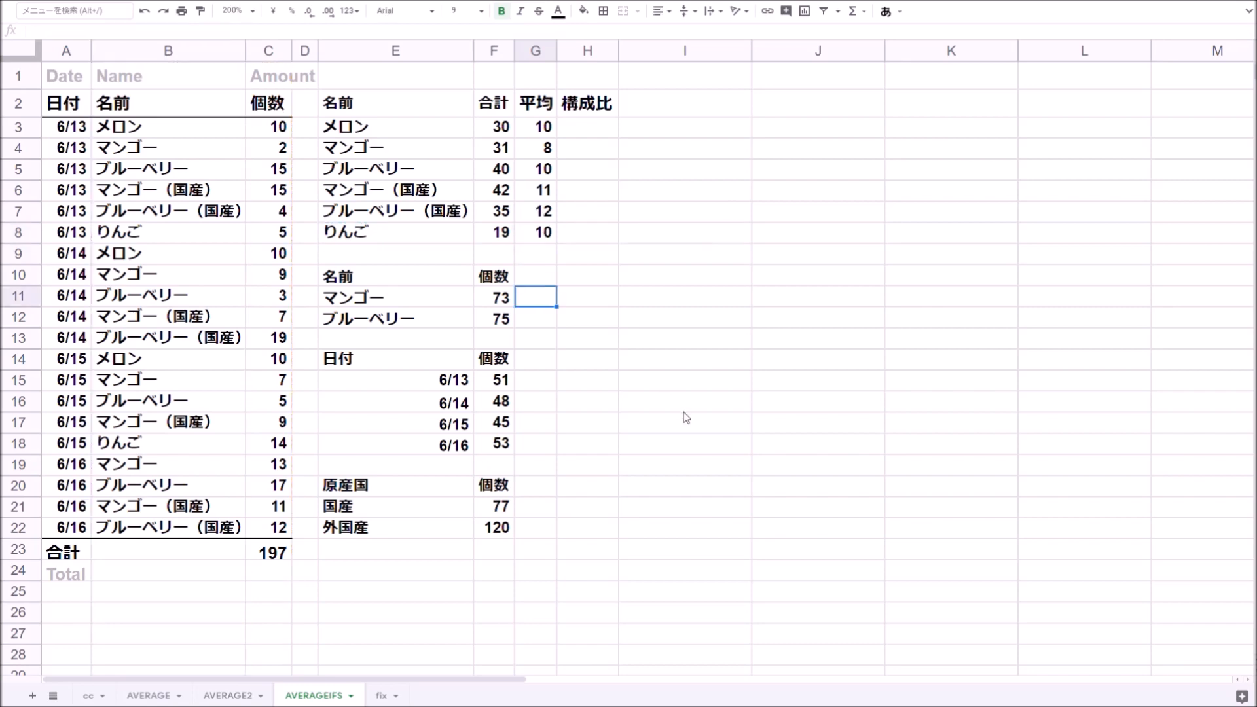
{"action": "scroll", "coordinate": [685, 418], "scroll_direction": "down", "scroll_amount": 2}
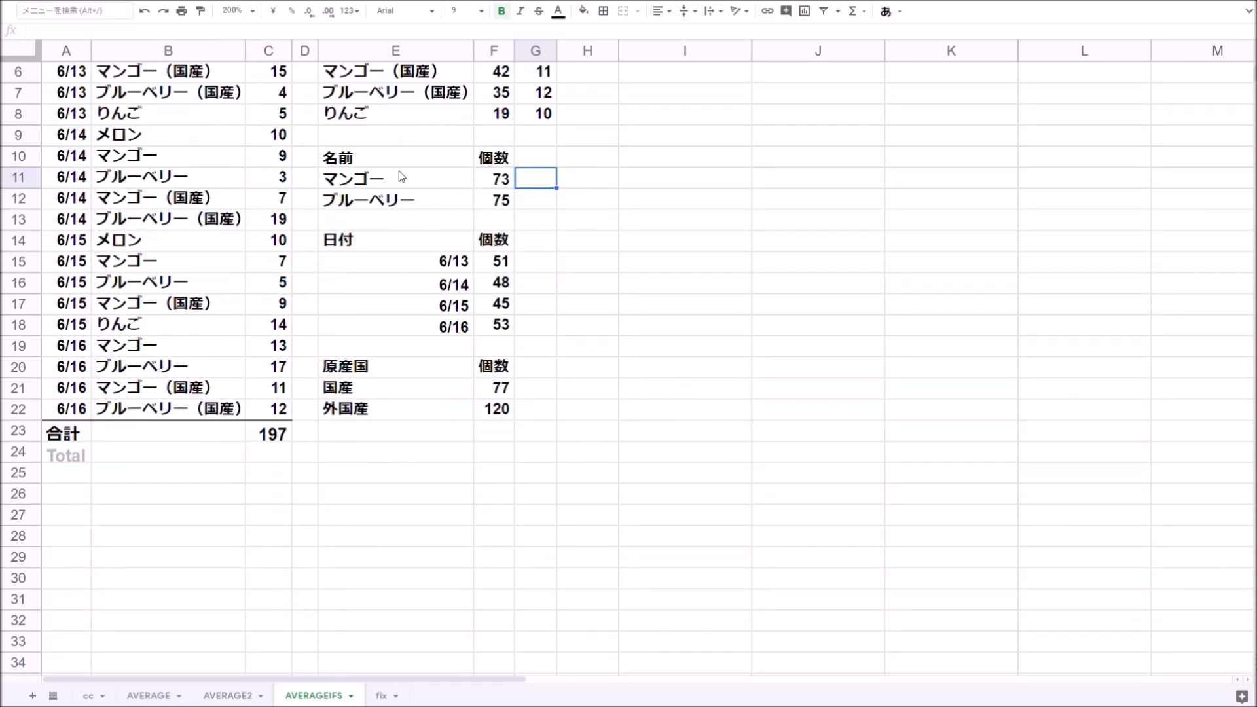
{"action": "scroll", "coordinate": [395, 206], "scroll_direction": "up", "scroll_amount": 2}
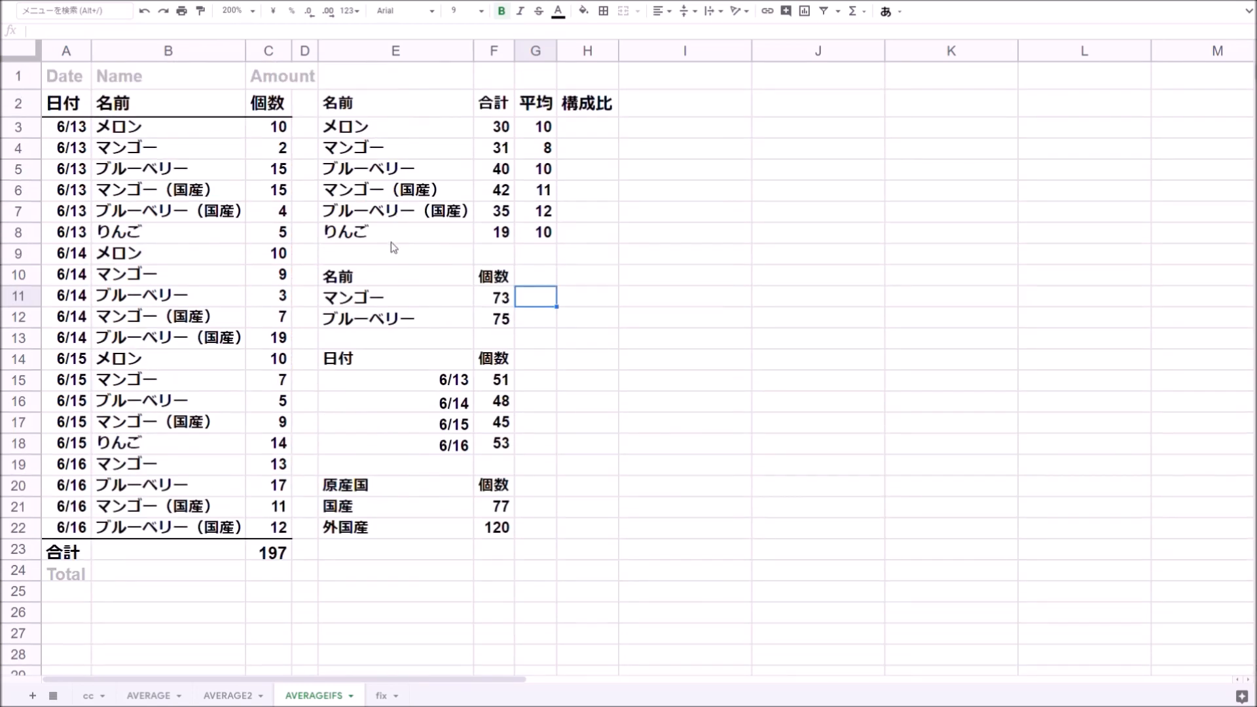
{"action": "left_click", "coordinate": [402, 194]}
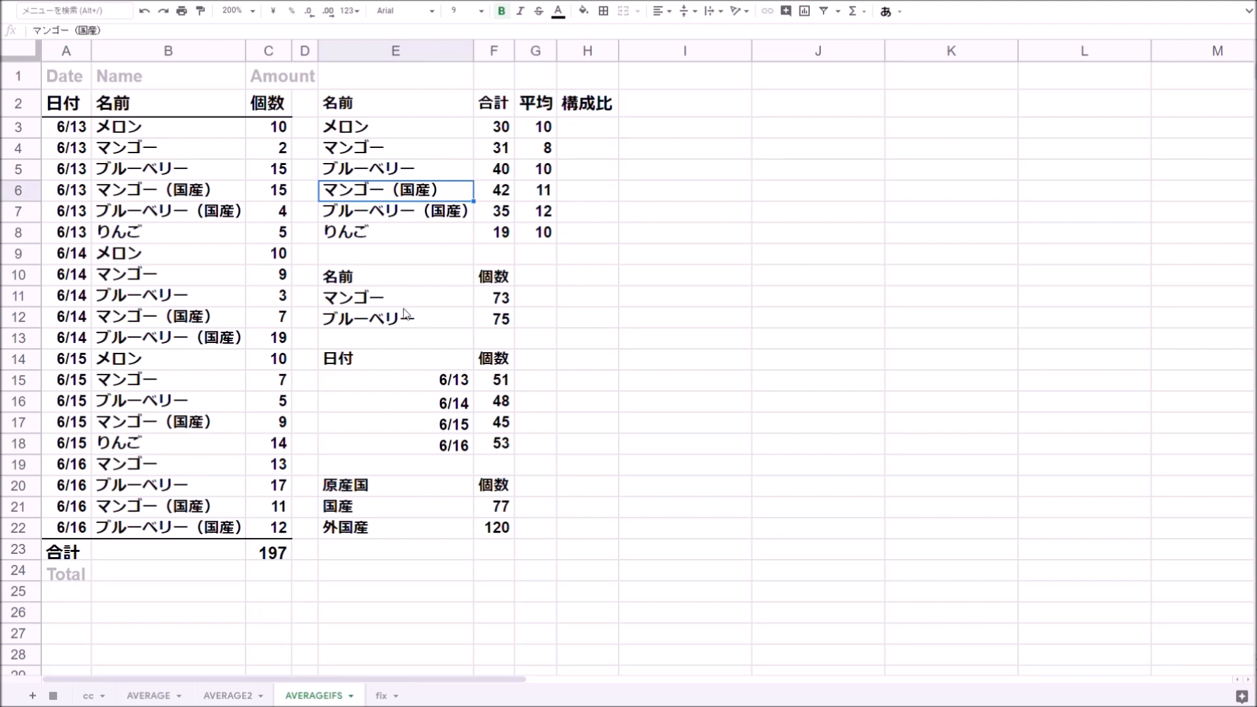
- In G11, enter =AVERAGEIFS(C:C,B:B,"*"&E11&"*") to average all mango quantities using wildcards
{"action": "left_click", "coordinate": [536, 300]}
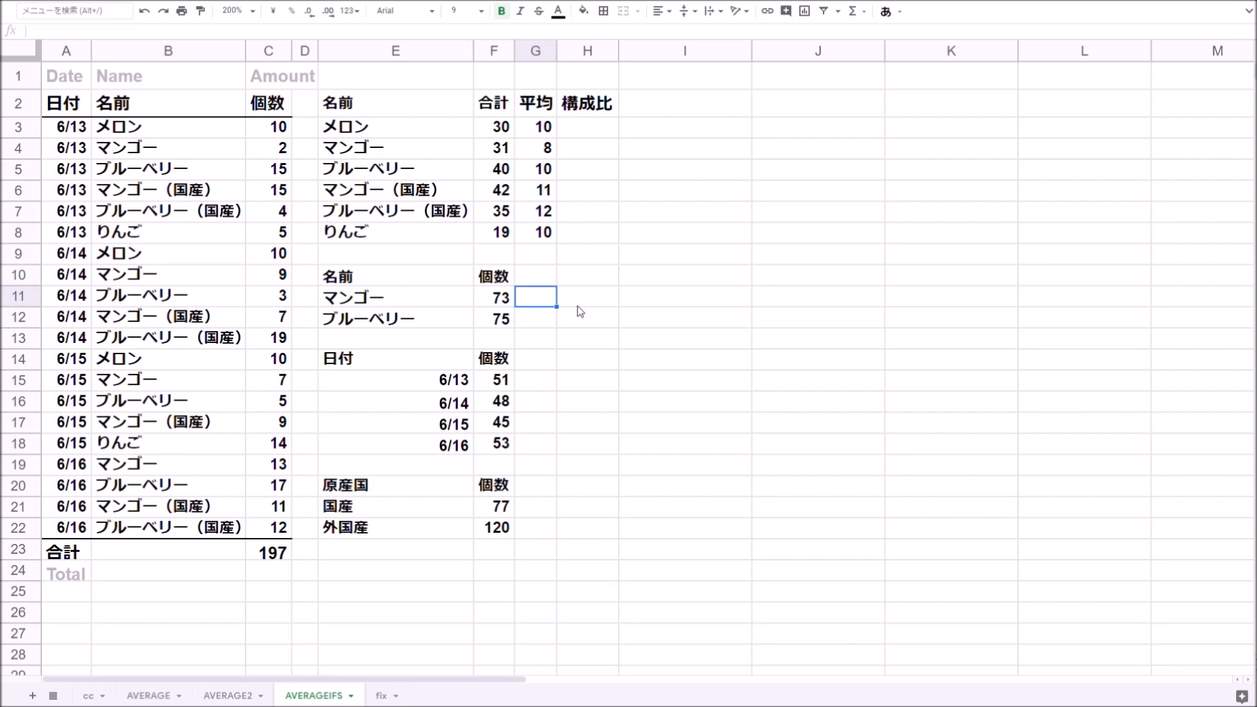
{"action": "type", "text": "=av"}
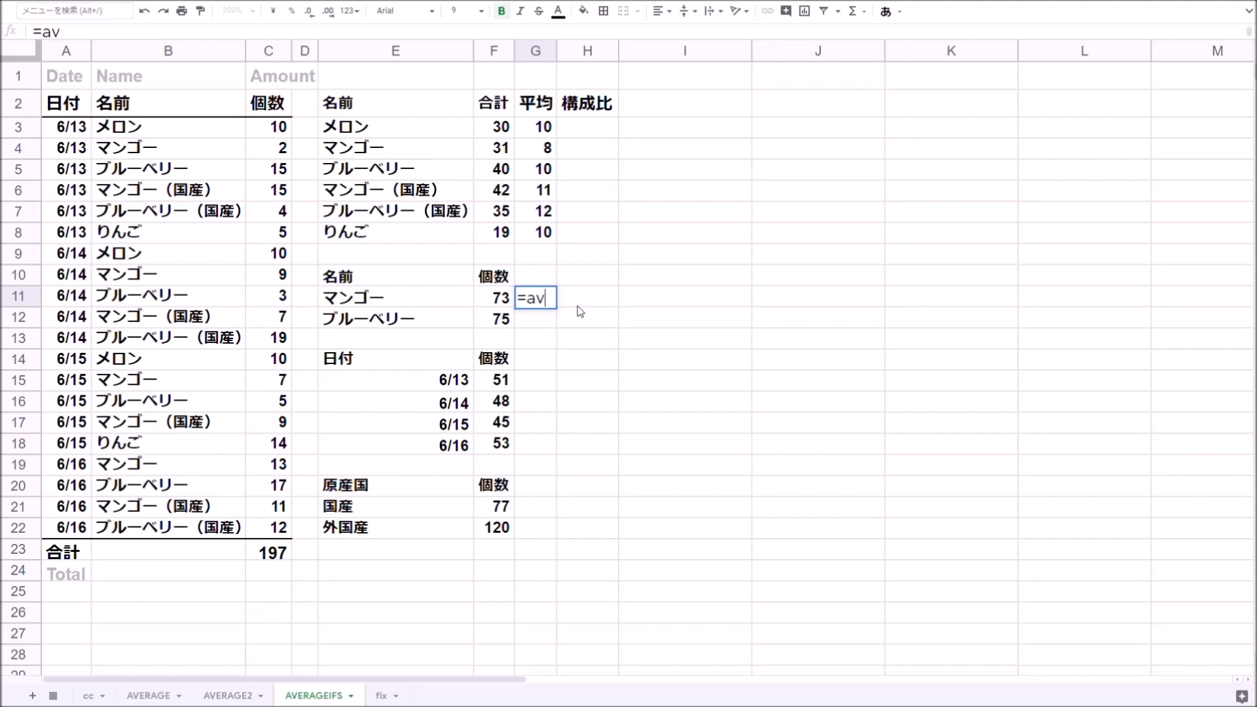
{"action": "type", "text": "erageifs"}
{"action": "key", "text": "Tab"}
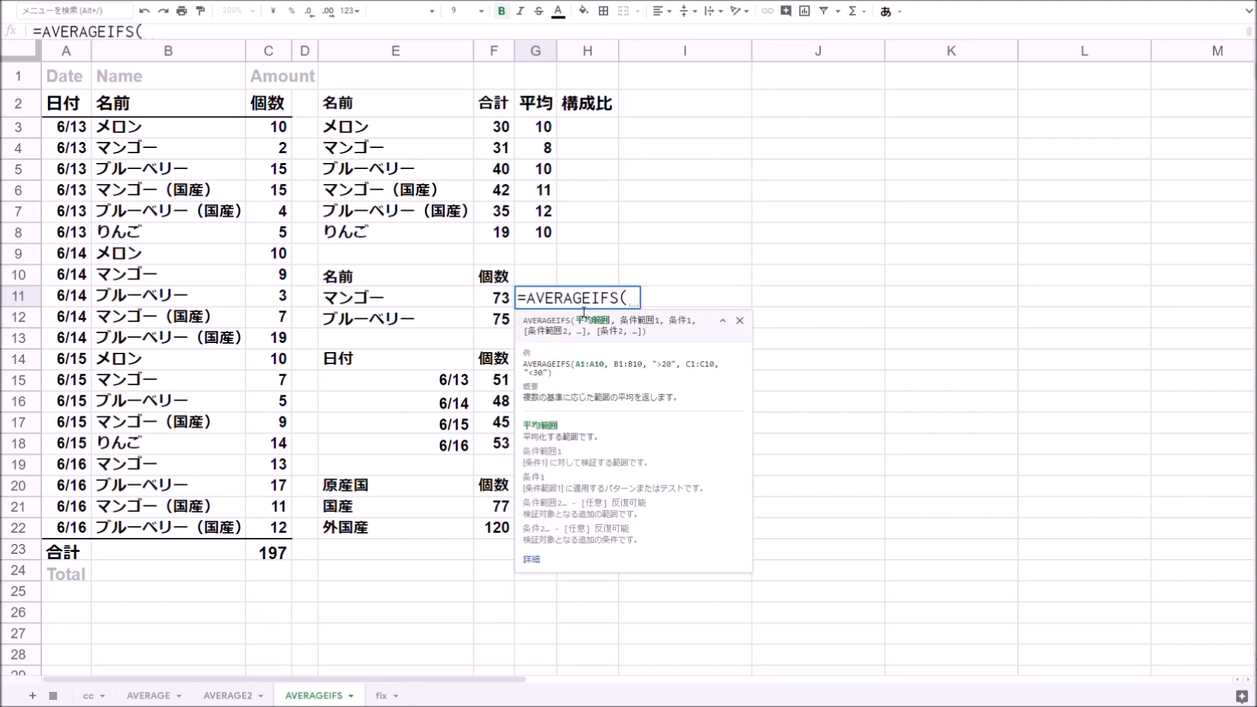
{"action": "left_click", "coordinate": [275, 57]}
{"action": "type", "text": ","}
{"action": "left_click", "coordinate": [166, 52]}
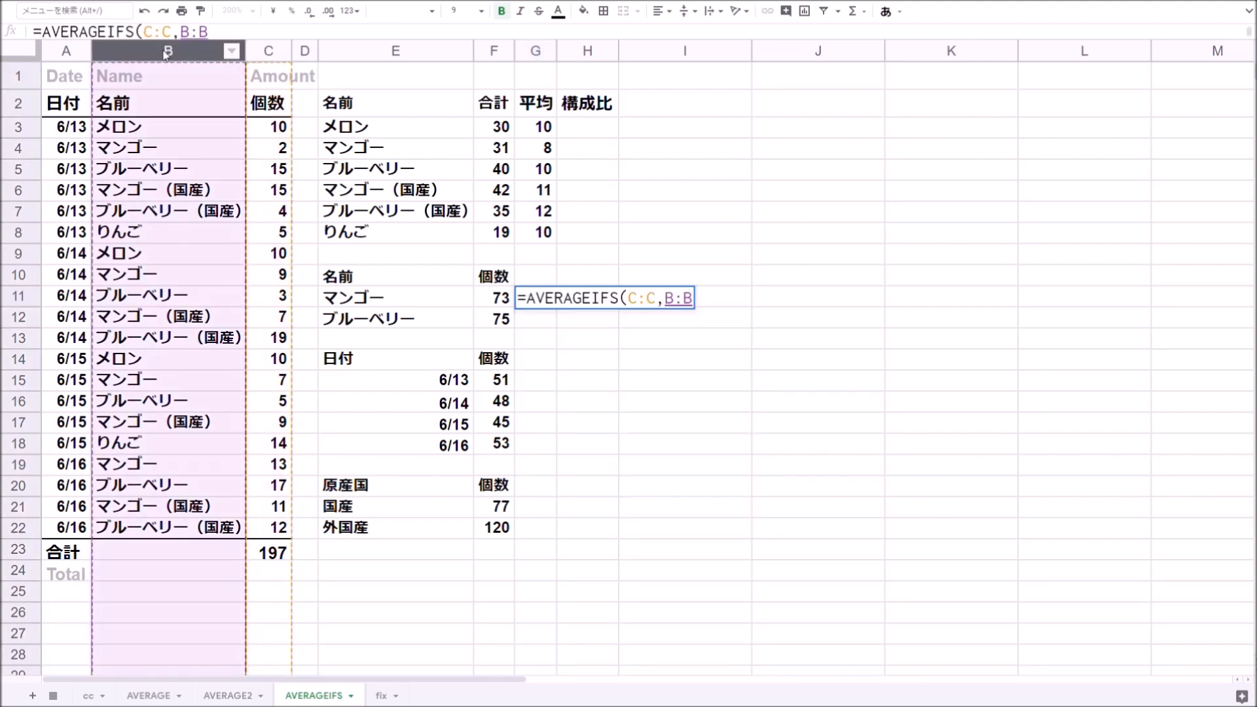
{"action": "type", "text": ",\"*"}
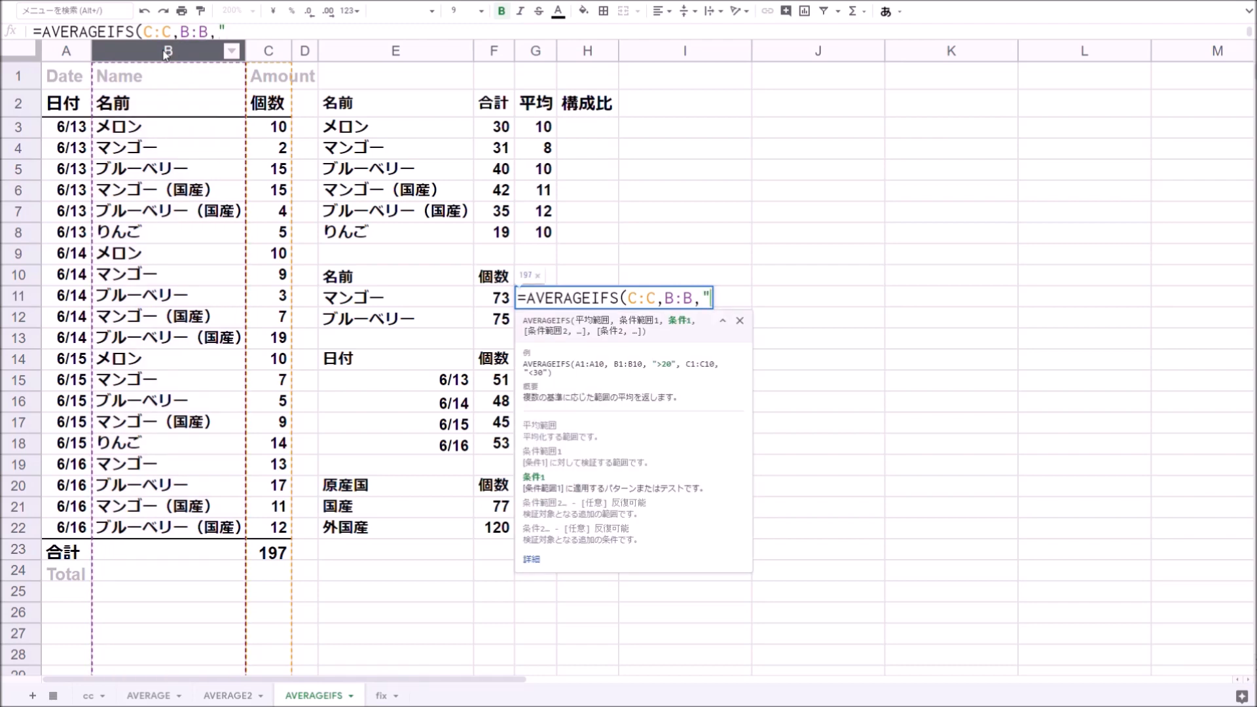
{"action": "type", "text": "\"&"}
{"action": "left_click", "coordinate": [382, 300]}
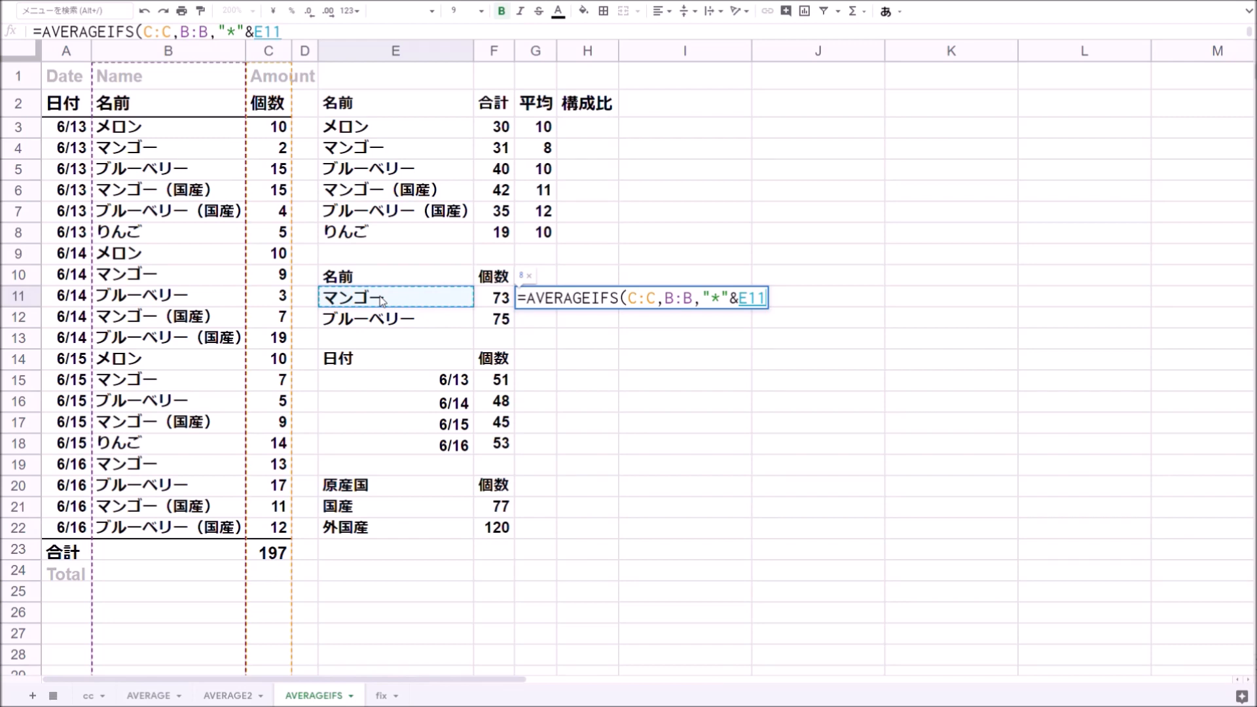
{"action": "type", "text": "&\"*\""}
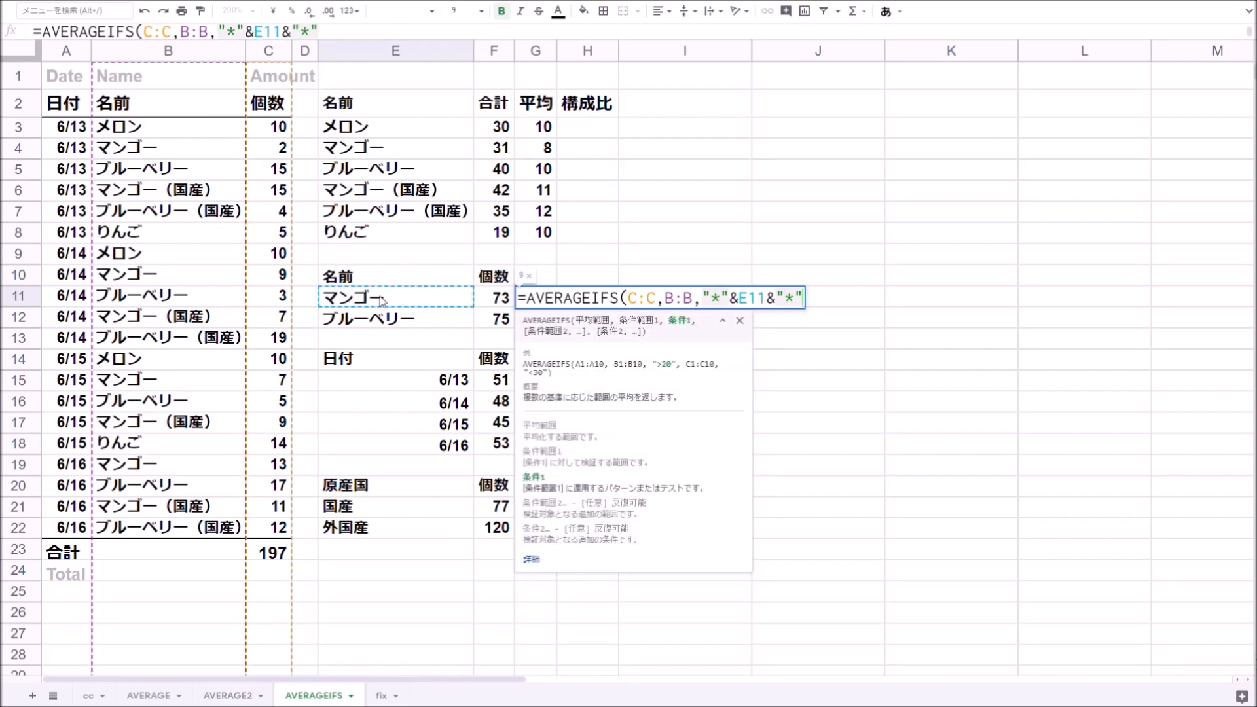
{"action": "key", "text": "Return"}
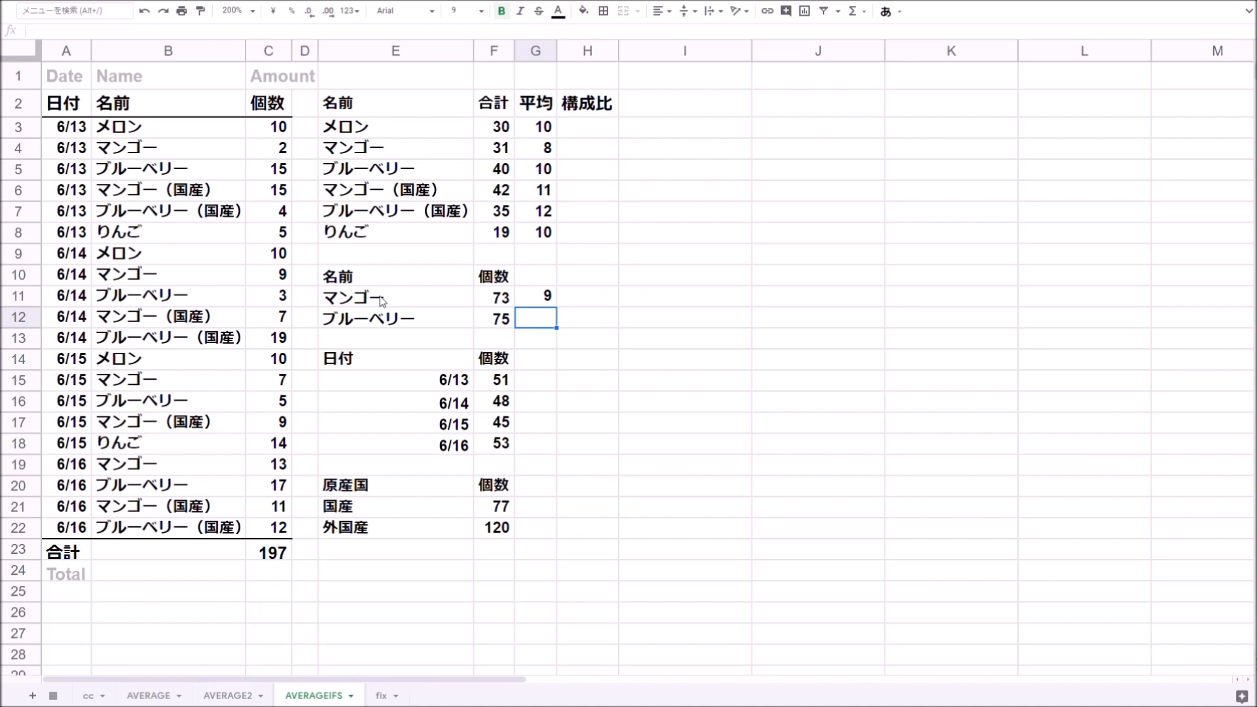
- Select every mango quantity in column C and check their average in the status bar summary
{"action": "key", "text": "Up"}
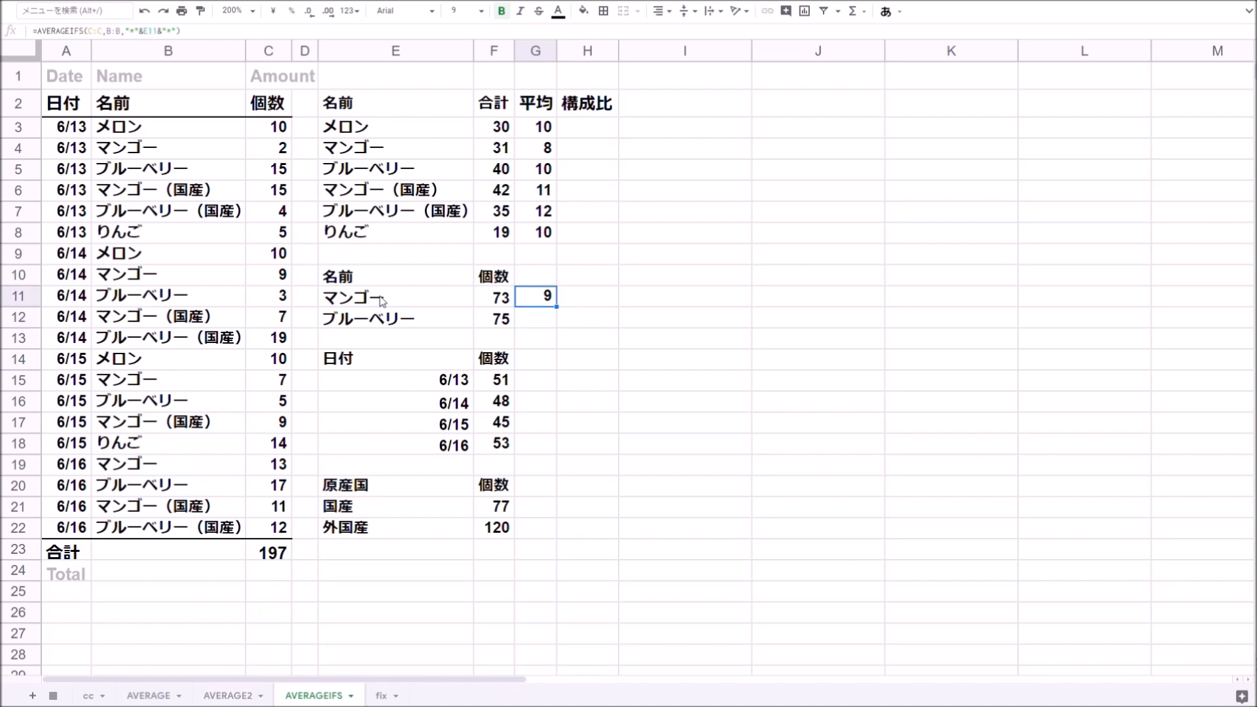
{"action": "left_click", "coordinate": [172, 192]}
{"action": "left_click", "coordinate": [278, 190]}
{"action": "left_click", "coordinate": [279, 274], "text": "ctrl"}
{"action": "left_click", "coordinate": [278, 317], "text": "ctrl"}
{"action": "left_click", "coordinate": [282, 381], "text": "ctrl"}
{"action": "left_click", "coordinate": [278, 148], "text": "ctrl"}
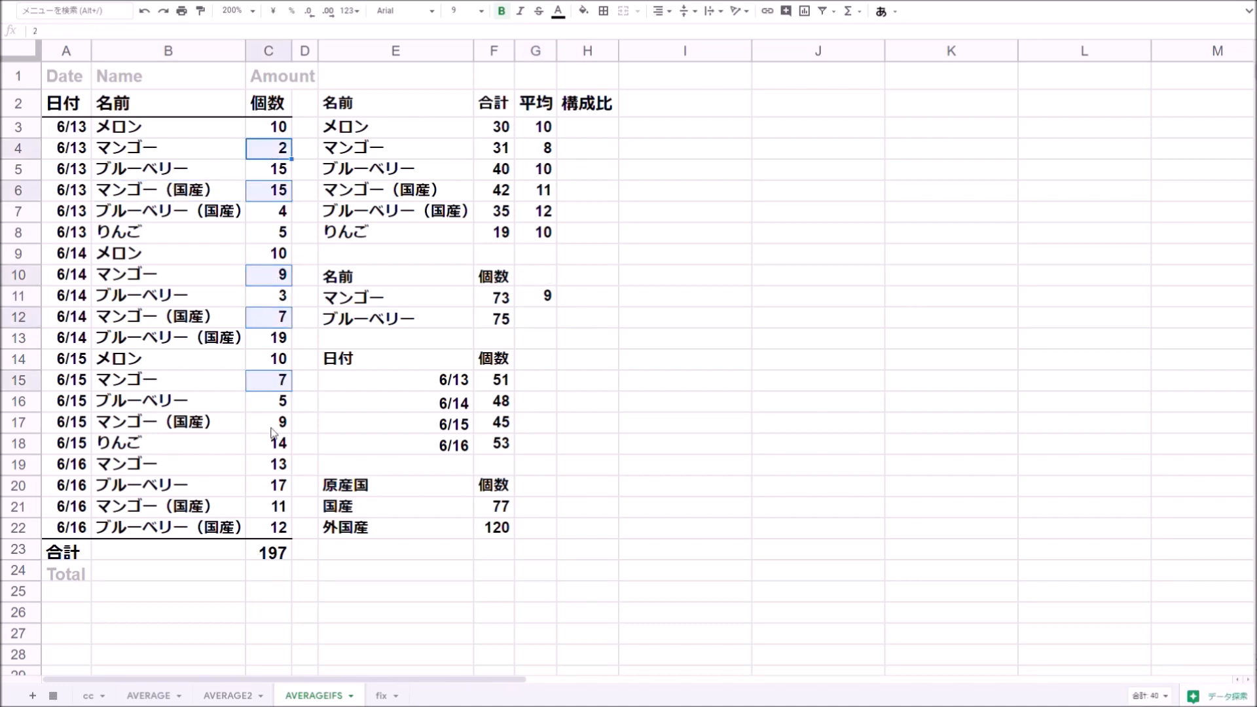
{"action": "left_click", "coordinate": [278, 422], "text": "ctrl"}
{"action": "left_click", "coordinate": [278, 465], "text": "ctrl"}
{"action": "left_click", "coordinate": [278, 506], "text": "ctrl"}
{"action": "left_click", "coordinate": [1147, 695]}
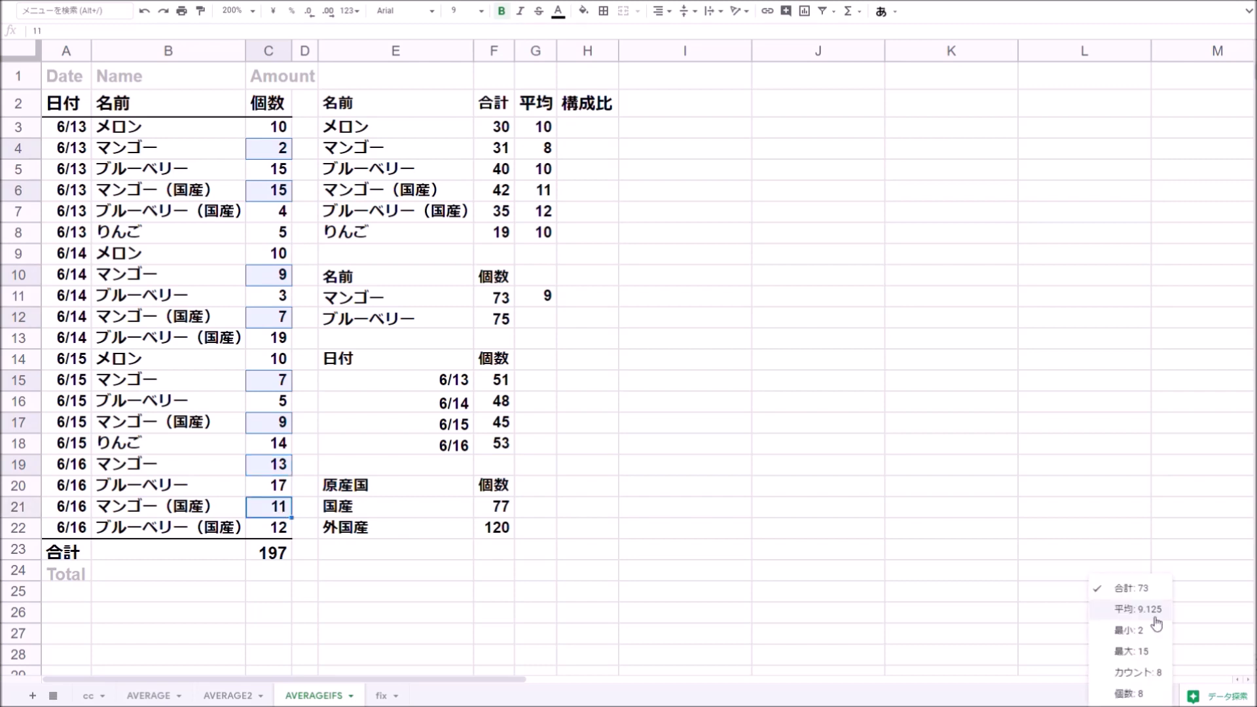
- Format column G averages to three decimal places with a fitted width and extend the wildcard formula into G12
{"action": "right_click", "coordinate": [535, 50]}
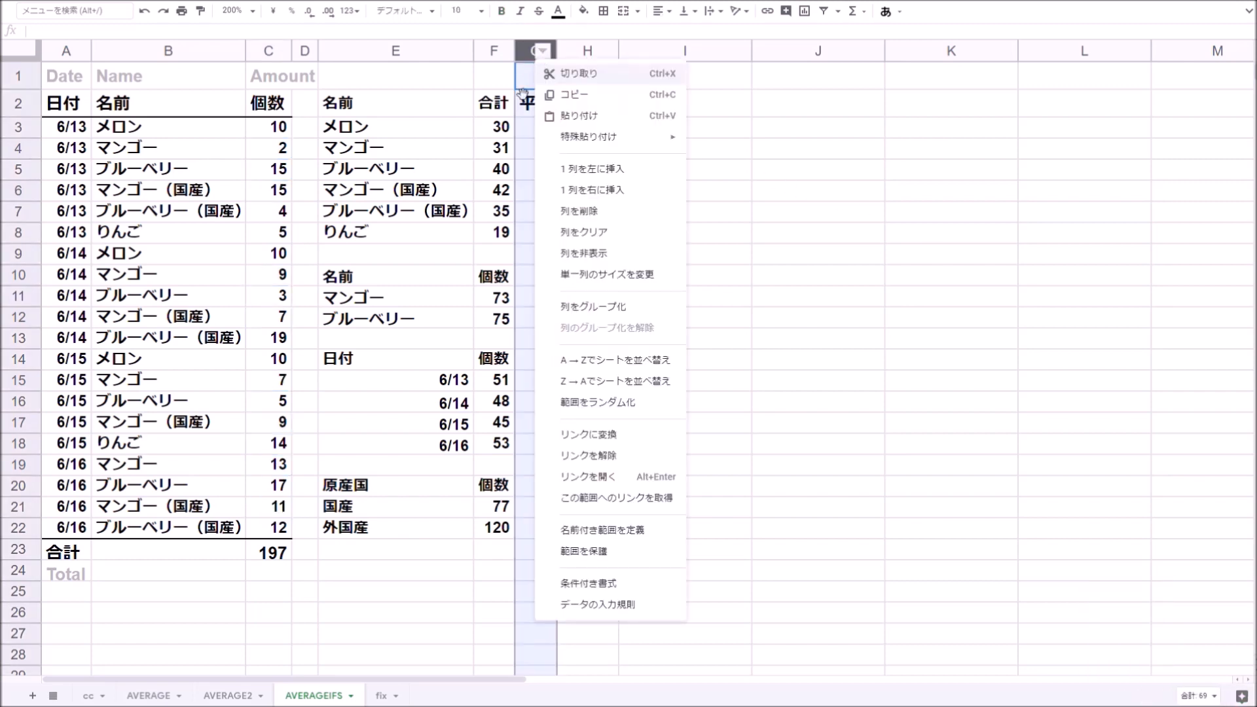
{"action": "key", "text": "Escape"}
{"action": "left_click", "coordinate": [329, 12]}
{"action": "left_click", "coordinate": [329, 12]}
{"action": "left_click", "coordinate": [329, 11]}
{"action": "double_click", "coordinate": [557, 51]}
{"action": "left_click", "coordinate": [544, 296]}
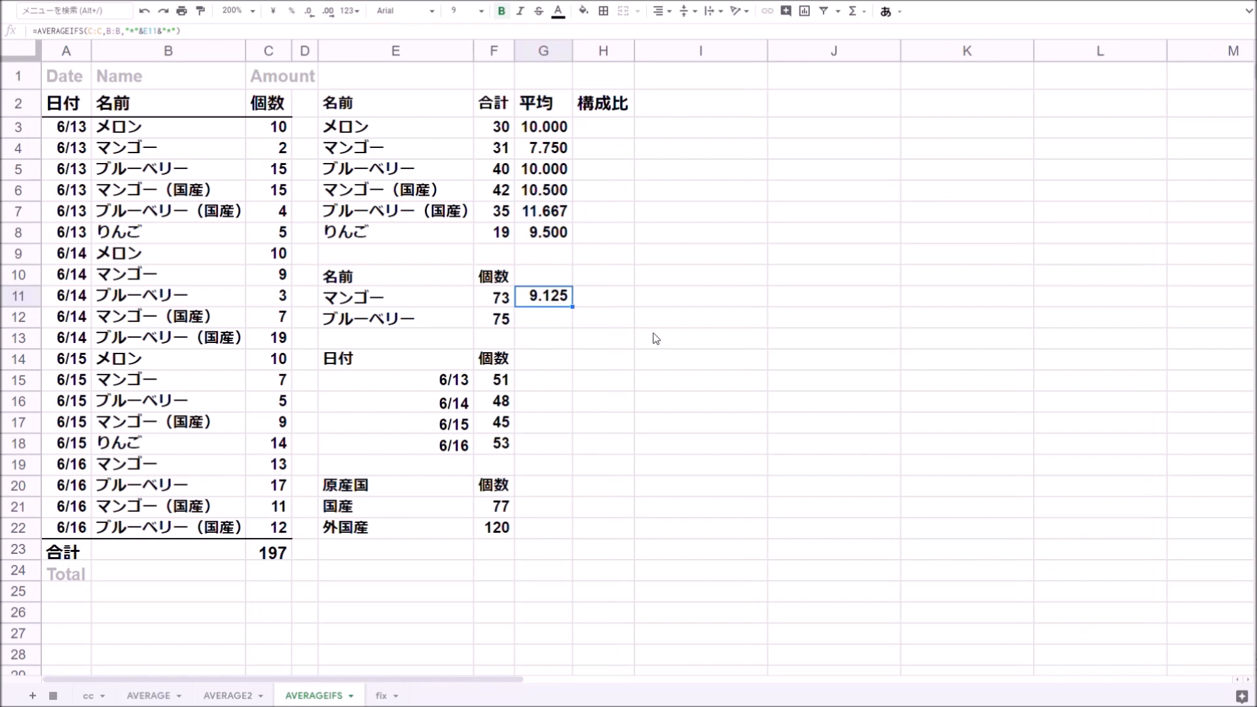
{"action": "key", "text": "Down"}
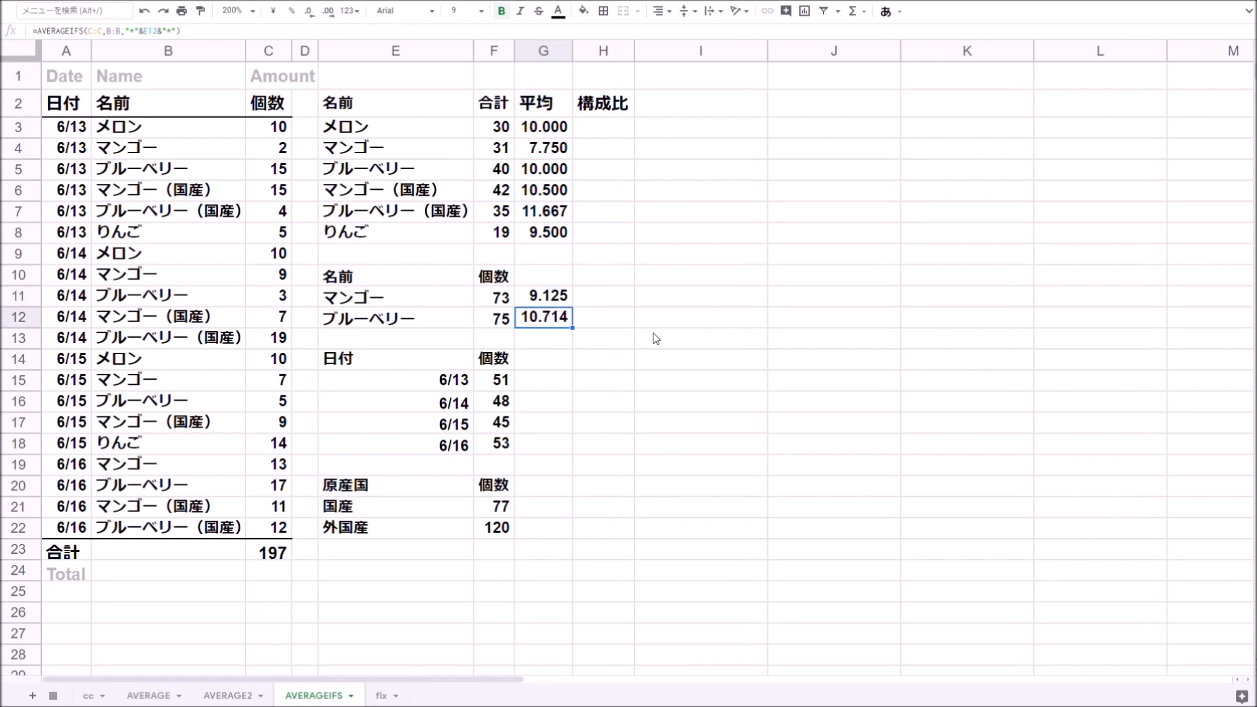
- Label G14 as 1日平均 and enter =AVERAGE(F15:F18) in G15 to average the daily totals
{"action": "left_click", "coordinate": [554, 367]}
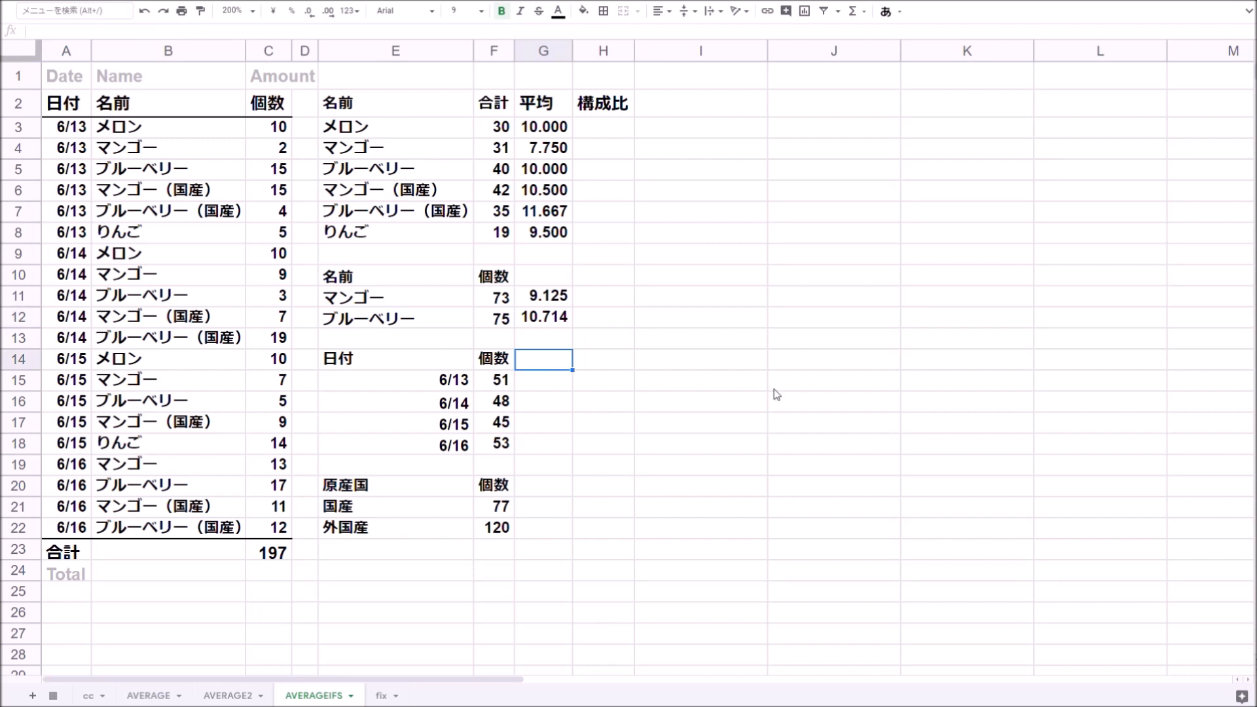
{"action": "type", "text": "1日平均"}
{"action": "key", "text": "Return"}
{"action": "type", "text": "="}
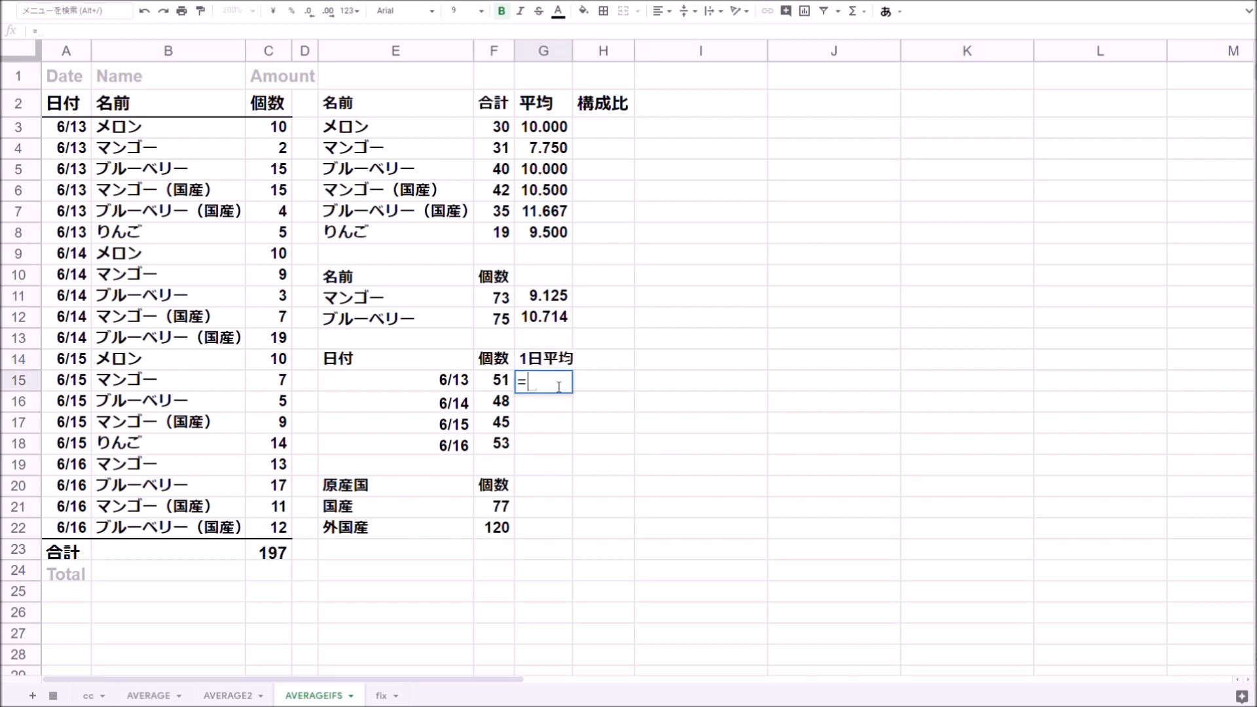
{"action": "type", "text": "ave"}
{"action": "key", "text": "Tab"}
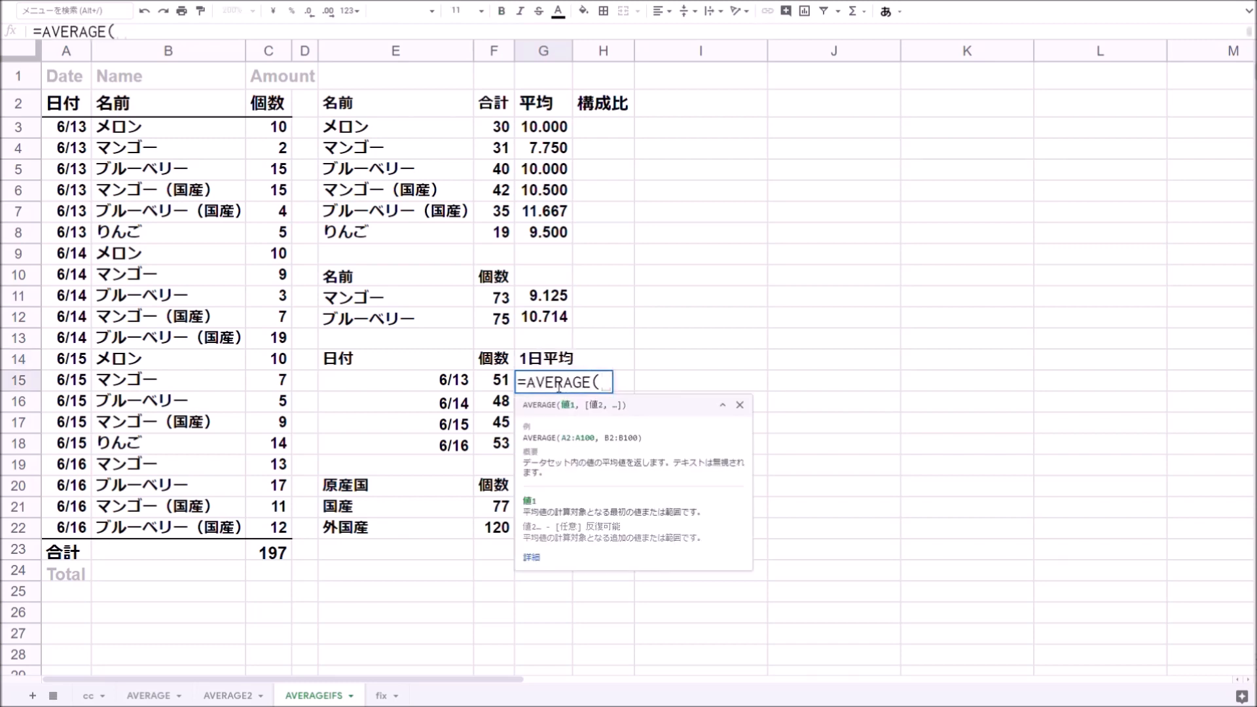
{"action": "left_click_drag", "start_coordinate": [501, 383], "coordinate": [501, 445]}
{"action": "key", "text": "Return"}
{"action": "key", "text": "Up"}
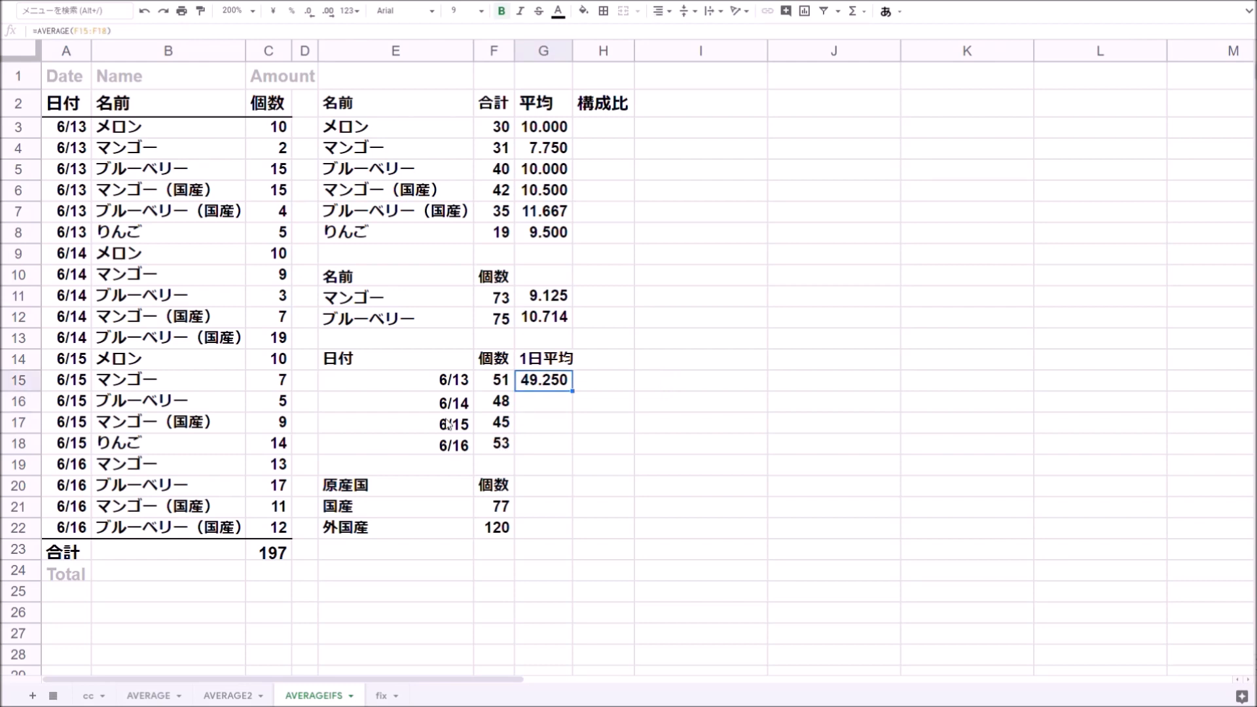
- In G21, enter =AVERAGEIFS(C:C,B:B,"*"&E21&"*") to average quantities of items whose name contains 国産
{"action": "scroll", "coordinate": [589, 439], "scroll_direction": "down", "scroll_amount": 1}
{"action": "left_click", "coordinate": [539, 462]}
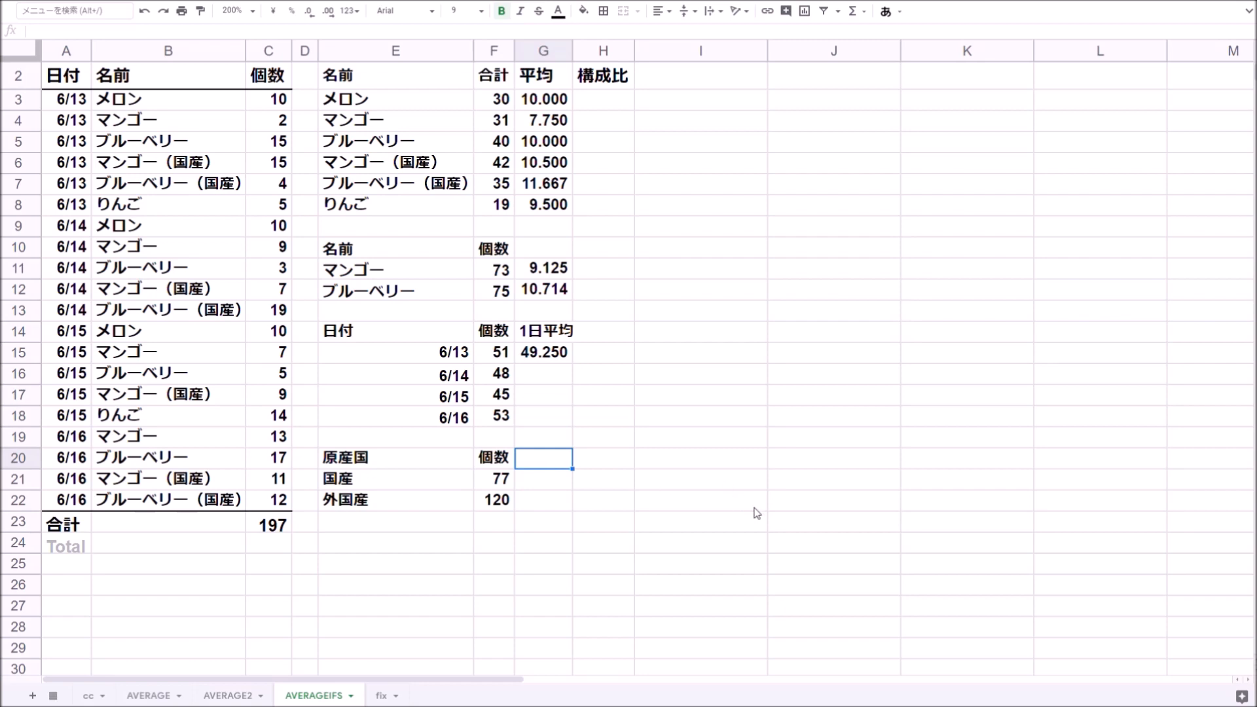
{"action": "left_click", "coordinate": [430, 487]}
{"action": "left_click", "coordinate": [428, 510]}
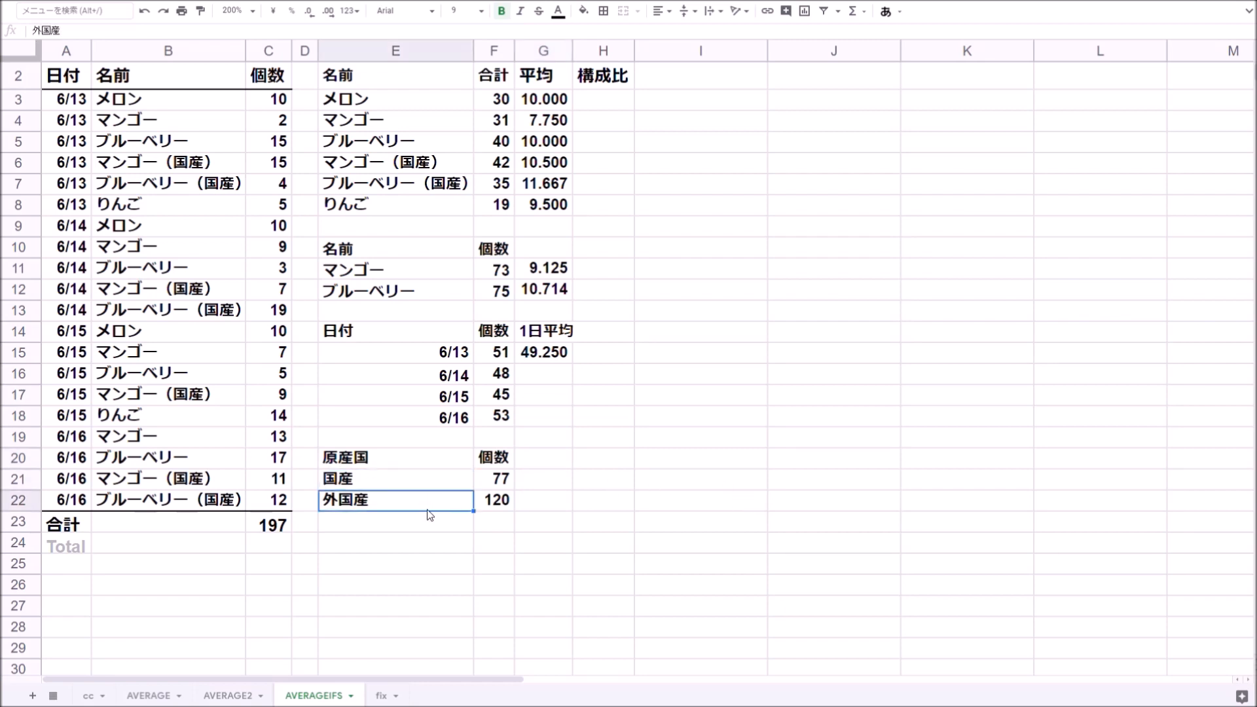
{"action": "left_click", "coordinate": [543, 482]}
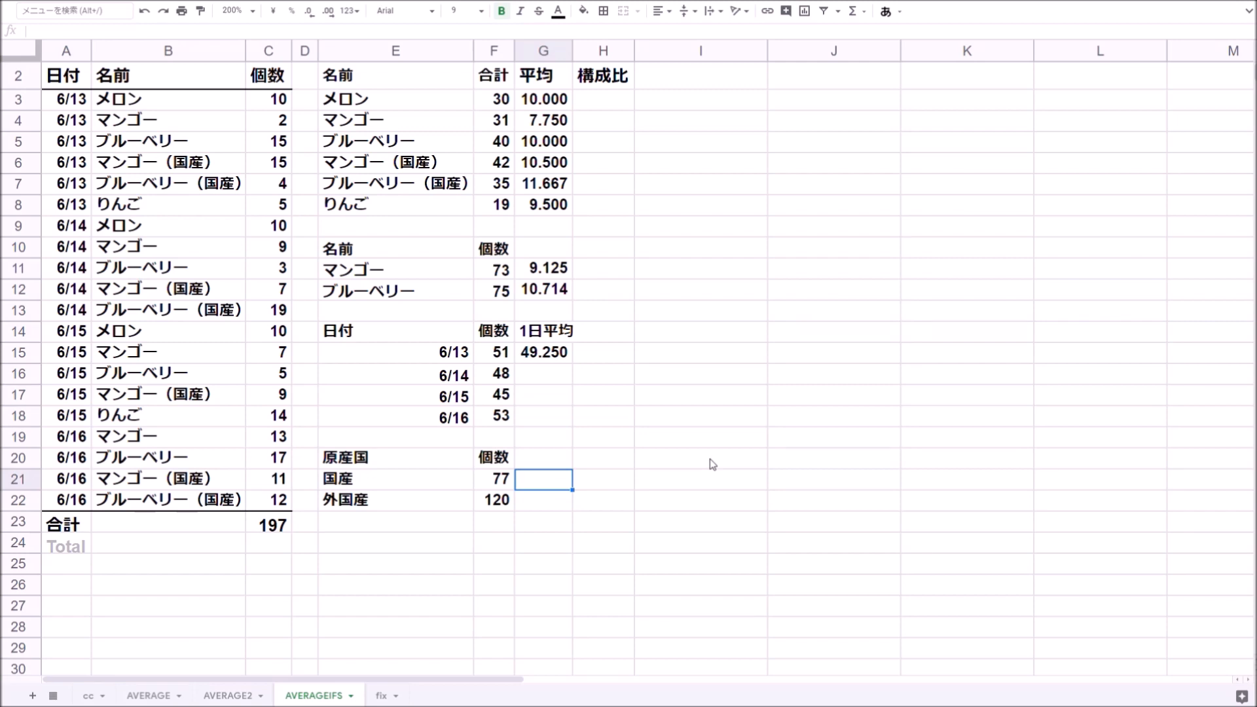
{"action": "type", "text": "=averageifs("}
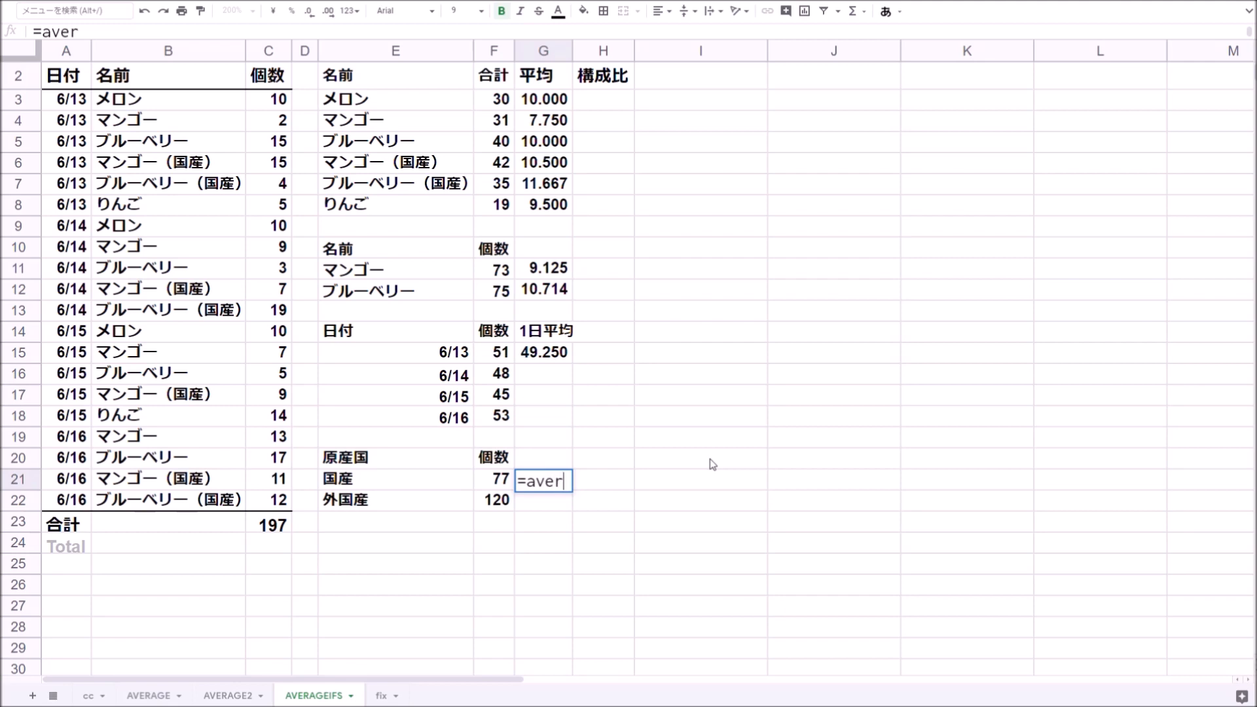
{"action": "left_click", "coordinate": [268, 52]}
{"action": "type", "text": ","}
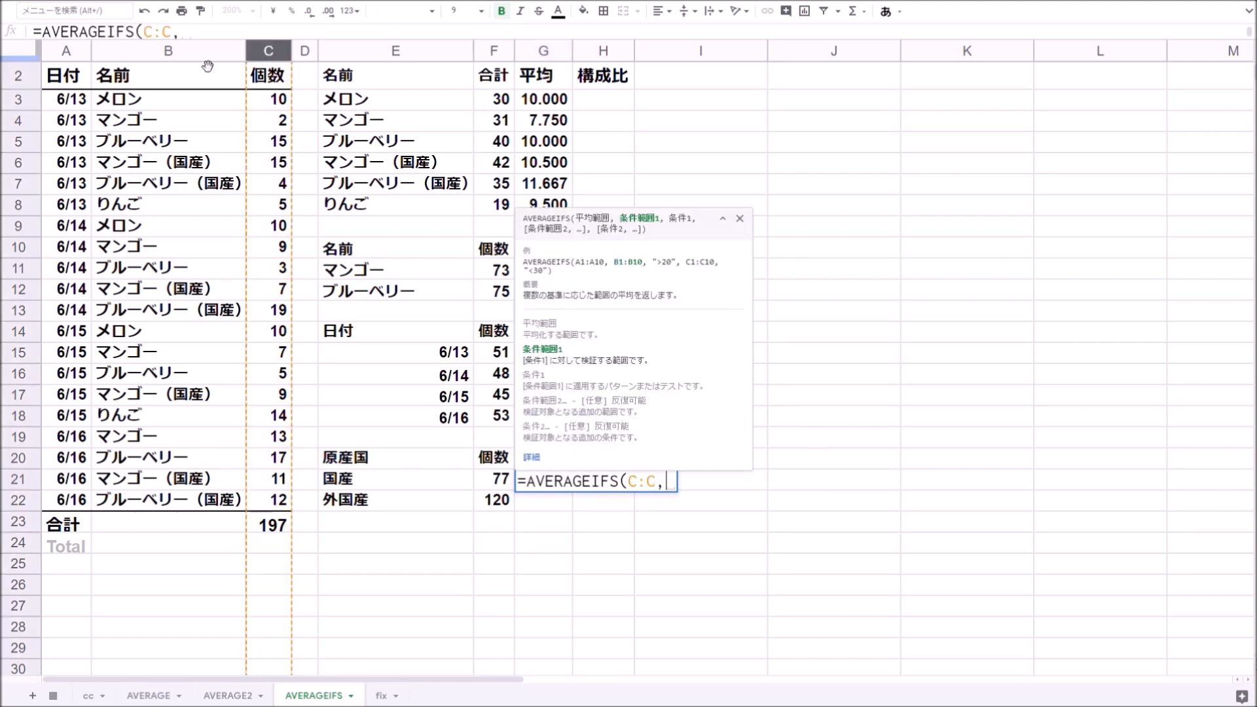
{"action": "left_click", "coordinate": [186, 51]}
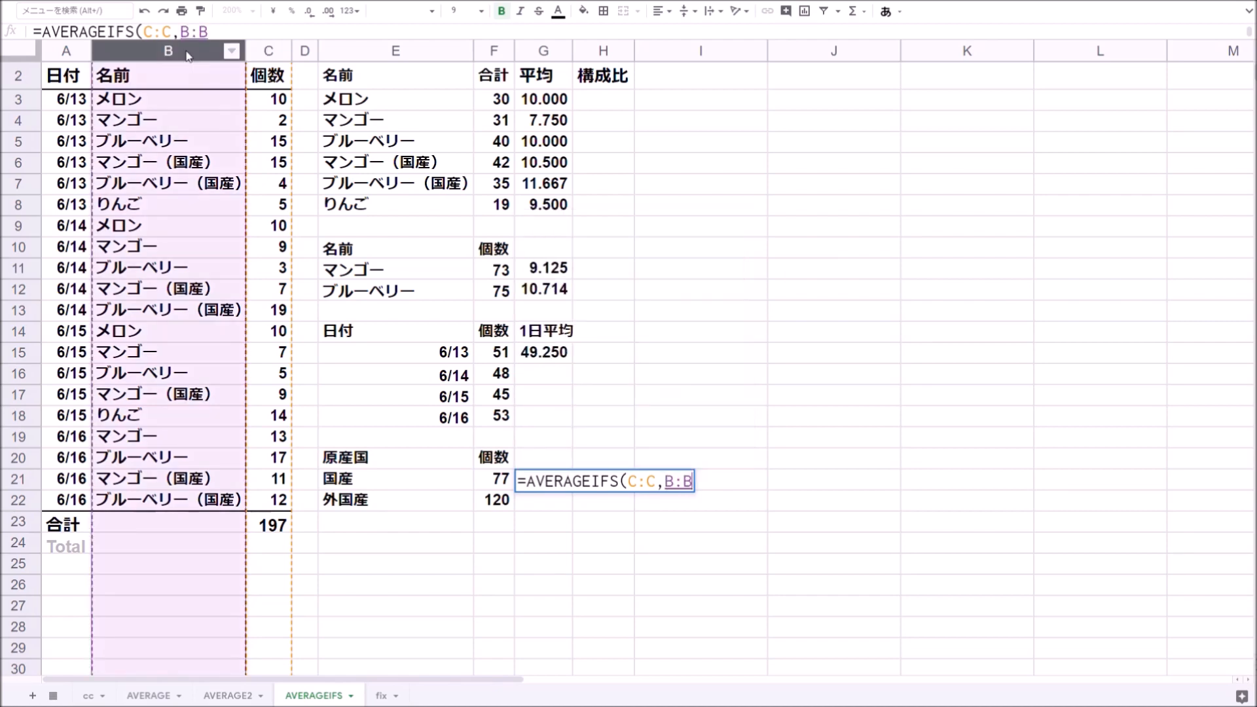
{"action": "type", "text": ","}
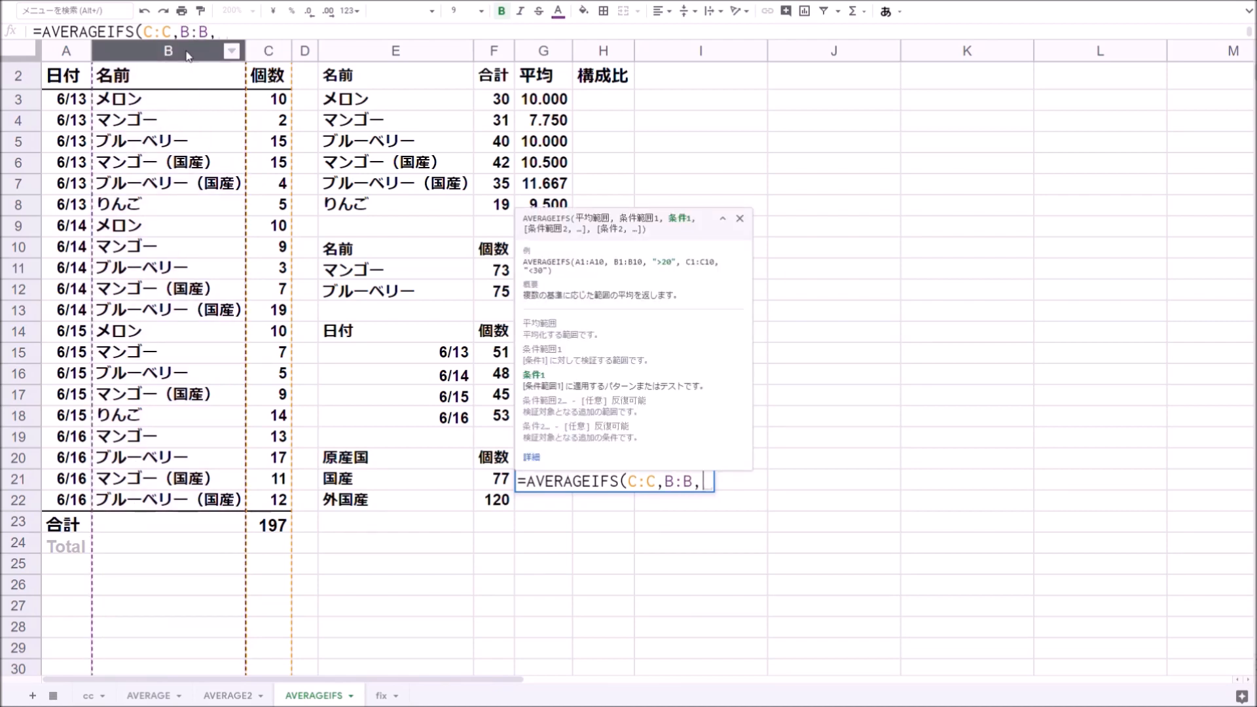
{"action": "type", "text": "\"*\"&"}
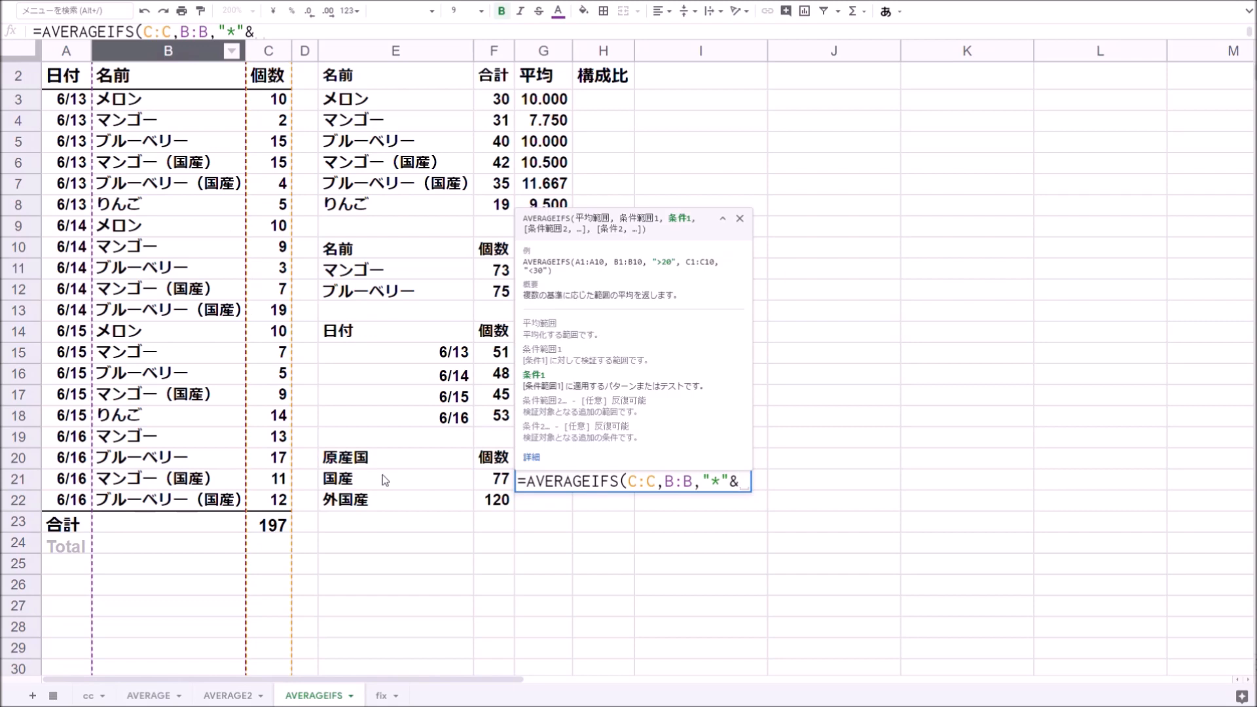
{"action": "left_click", "coordinate": [372, 482]}
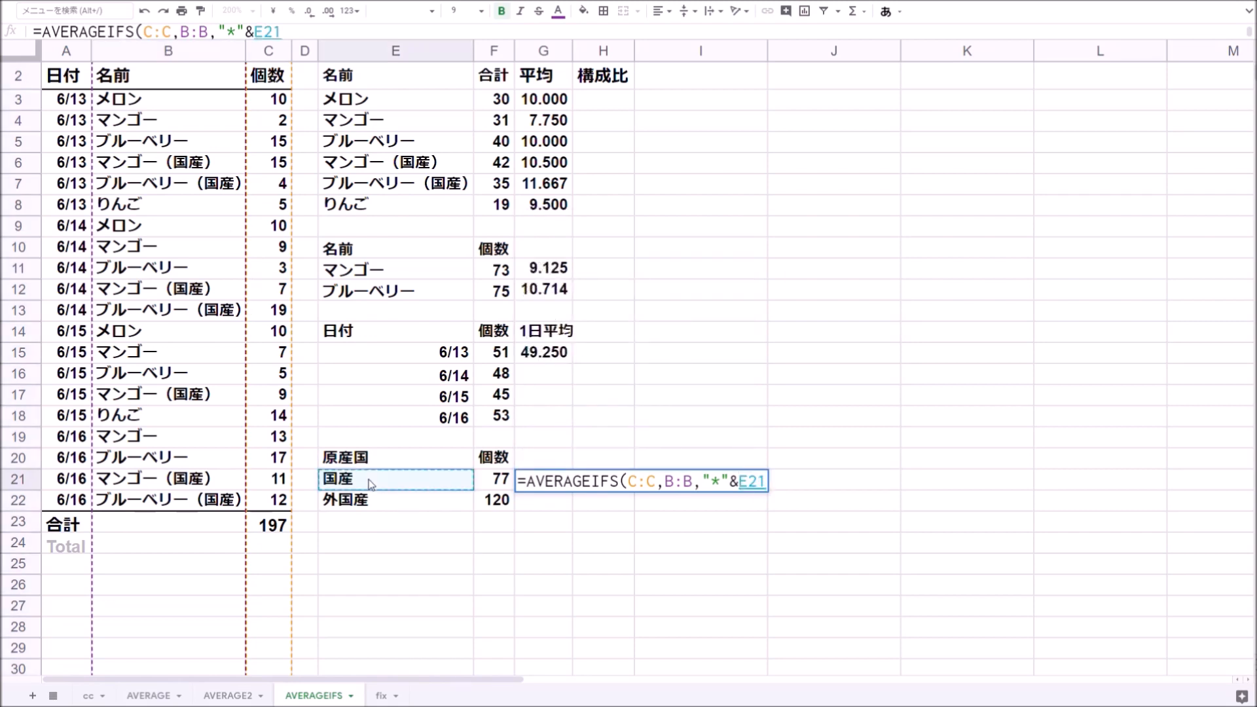
{"action": "type", "text": "&\"*\""}
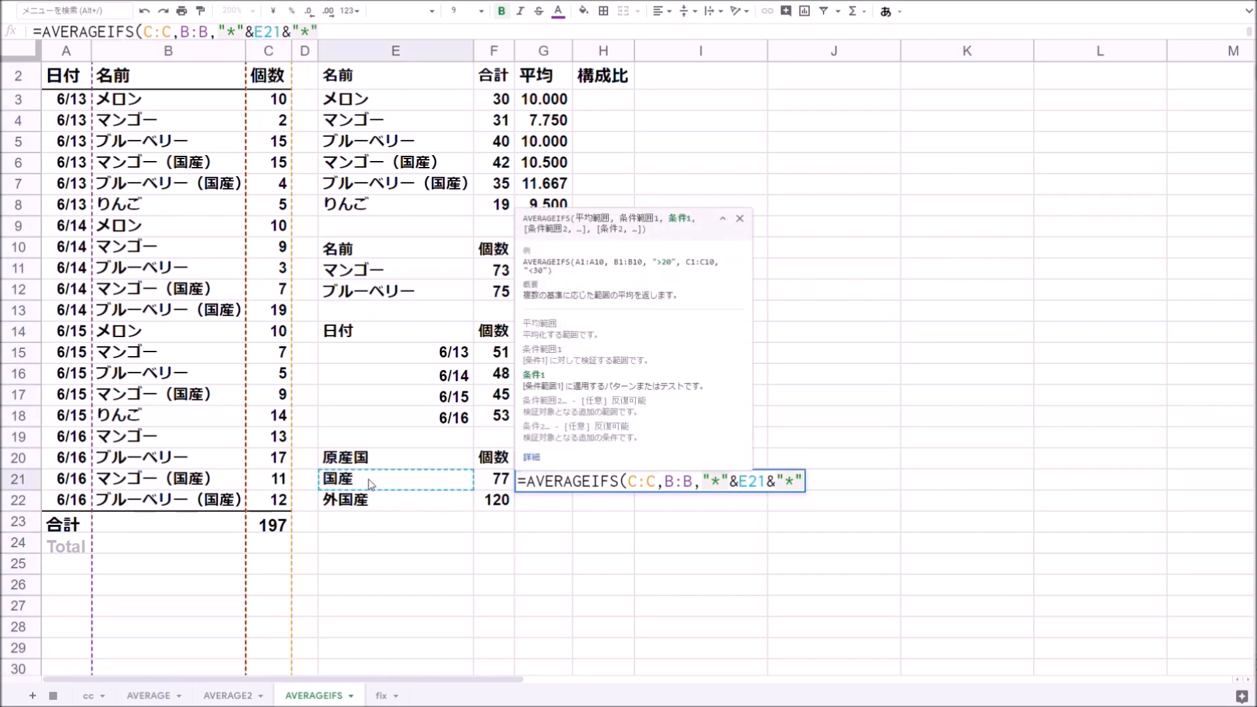
{"action": "key", "text": "Return"}
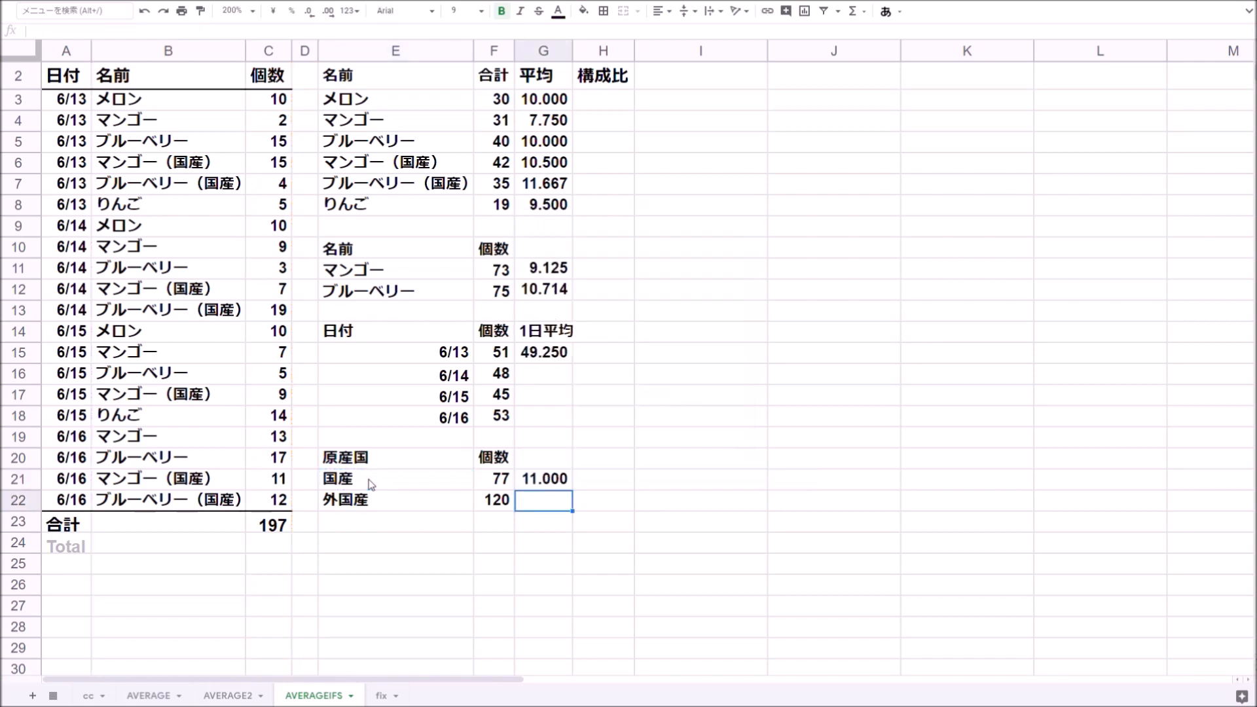
{"action": "key", "text": "Up"}
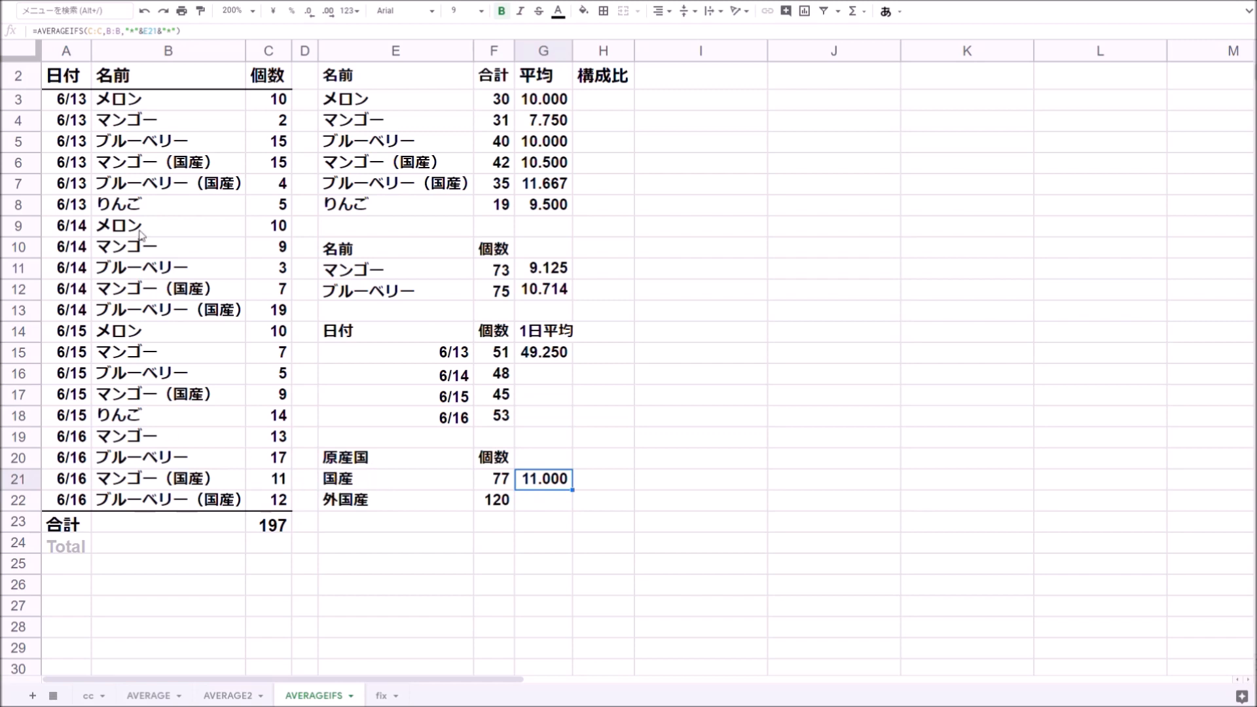
- In G22, enter =AVERAGEIFS(C:C,B:B,"<>*"&E21&"*",B:B,"<>") to average non-blank items not containing 国産
{"action": "left_click", "coordinate": [543, 509]}
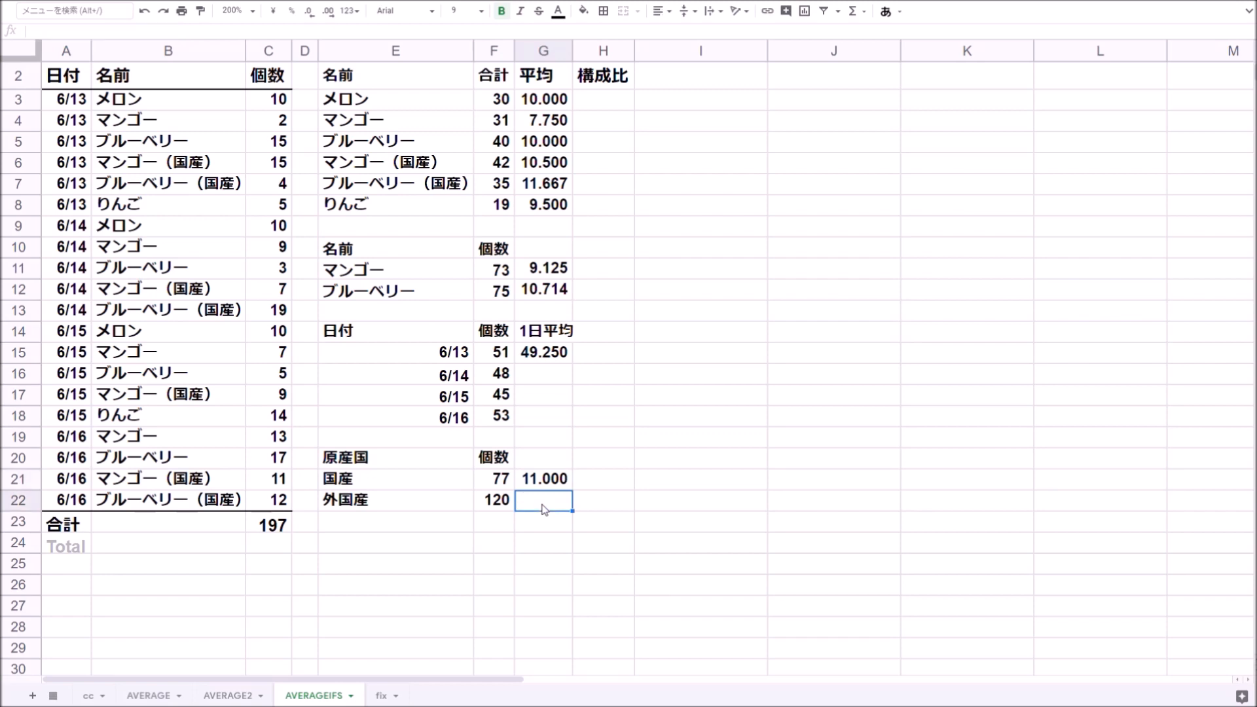
{"action": "type", "text": "=ave"}
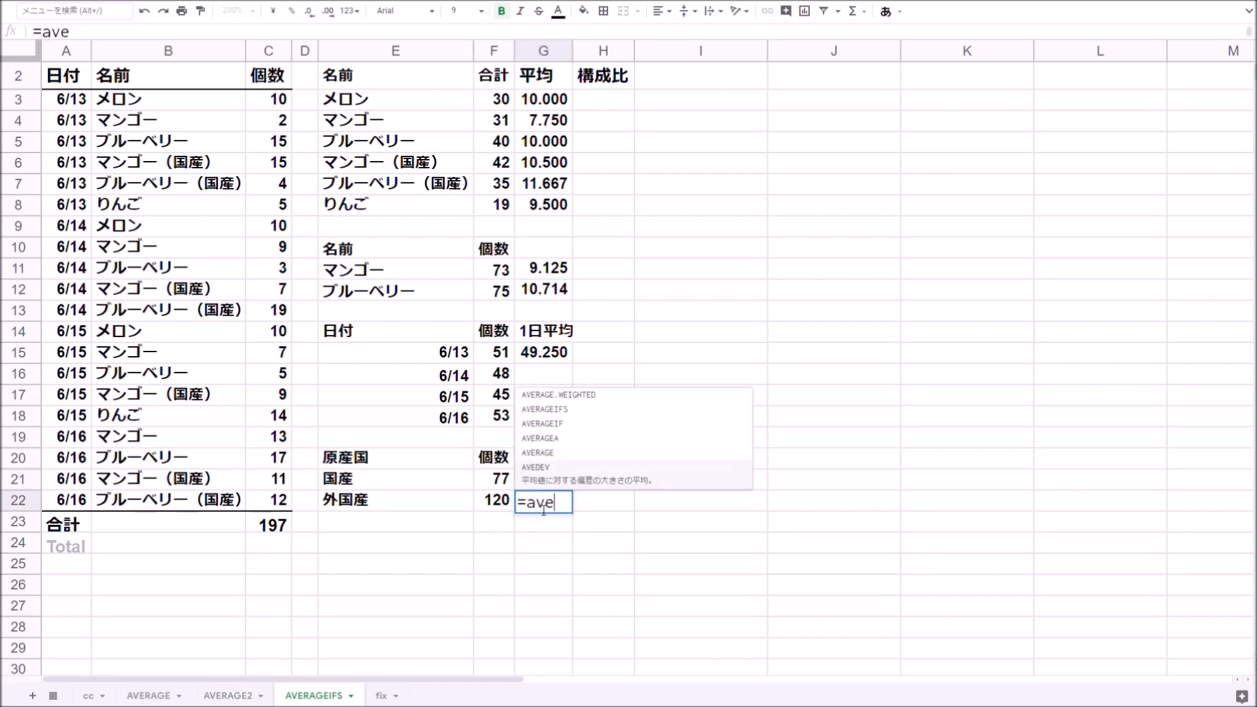
{"action": "key", "text": "Up"}
{"action": "key", "text": "Up"}
{"action": "key", "text": "Up"}
{"action": "key", "text": "Up"}
{"action": "key", "text": "Tab"}
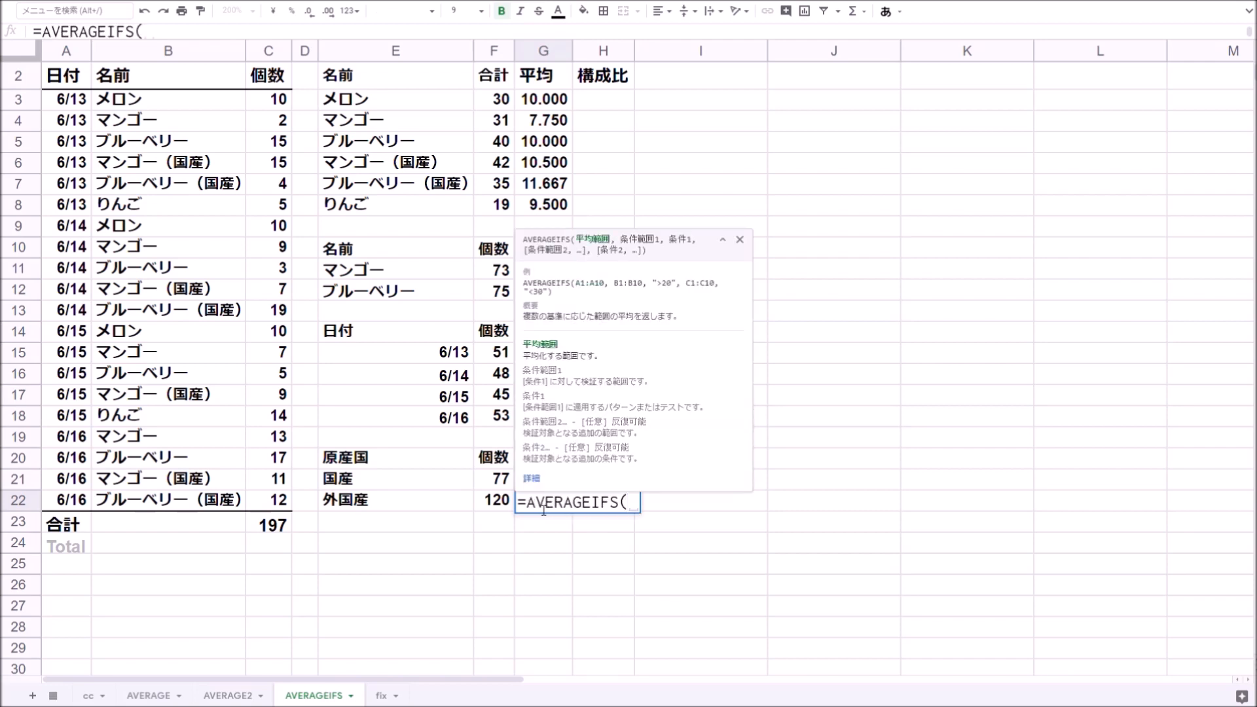
{"action": "left_click", "coordinate": [263, 52]}
{"action": "type", "text": ","}
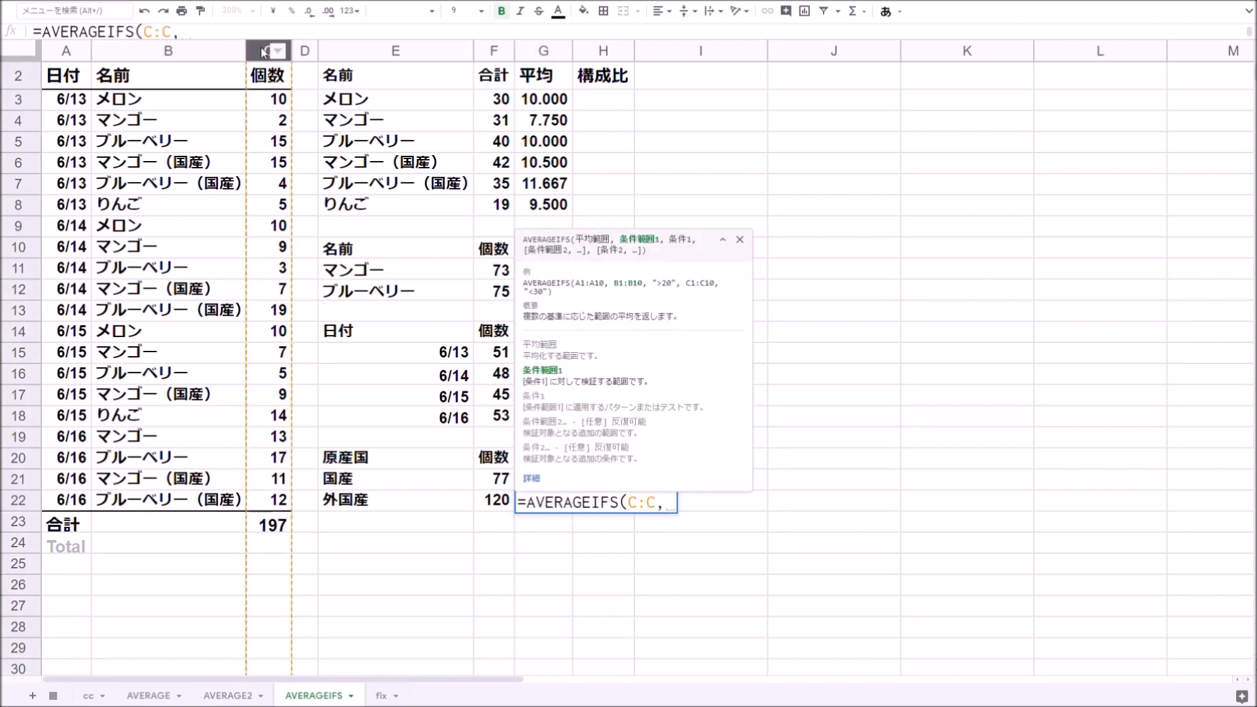
{"action": "left_click", "coordinate": [186, 52]}
{"action": "type", "text": ",\"<>"}
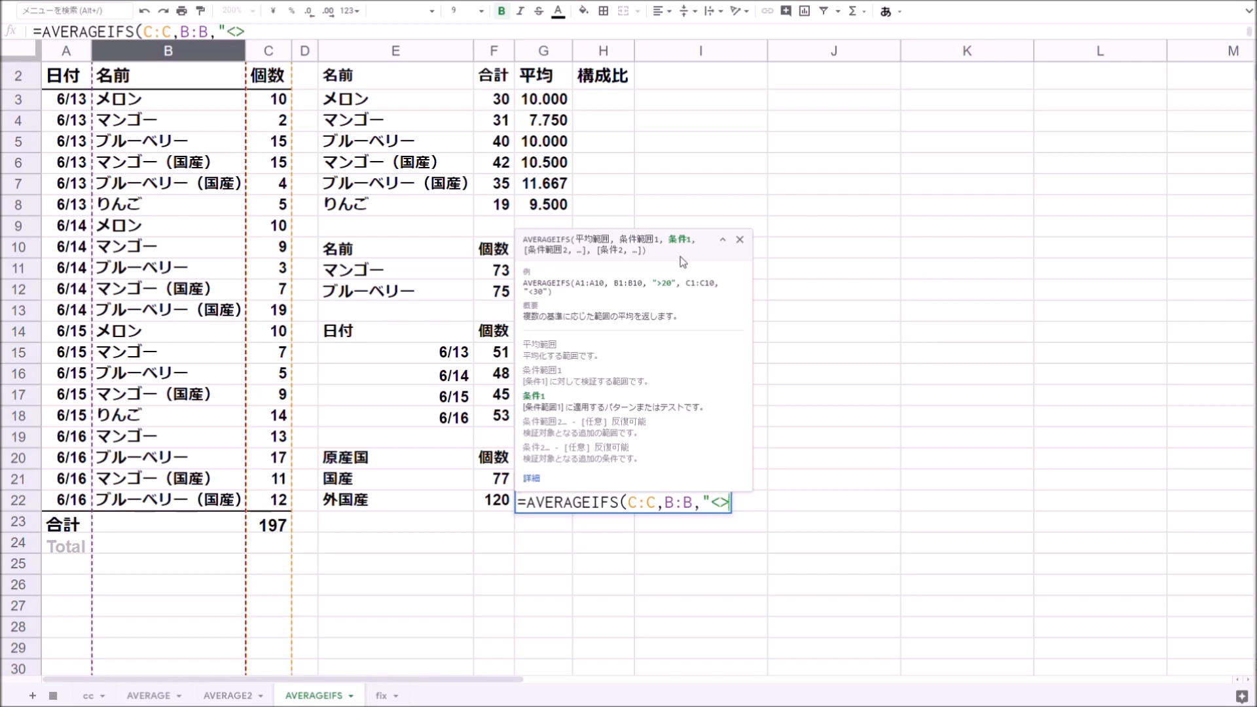
{"action": "type", "text": "*\"&"}
{"action": "left_click", "coordinate": [360, 484]}
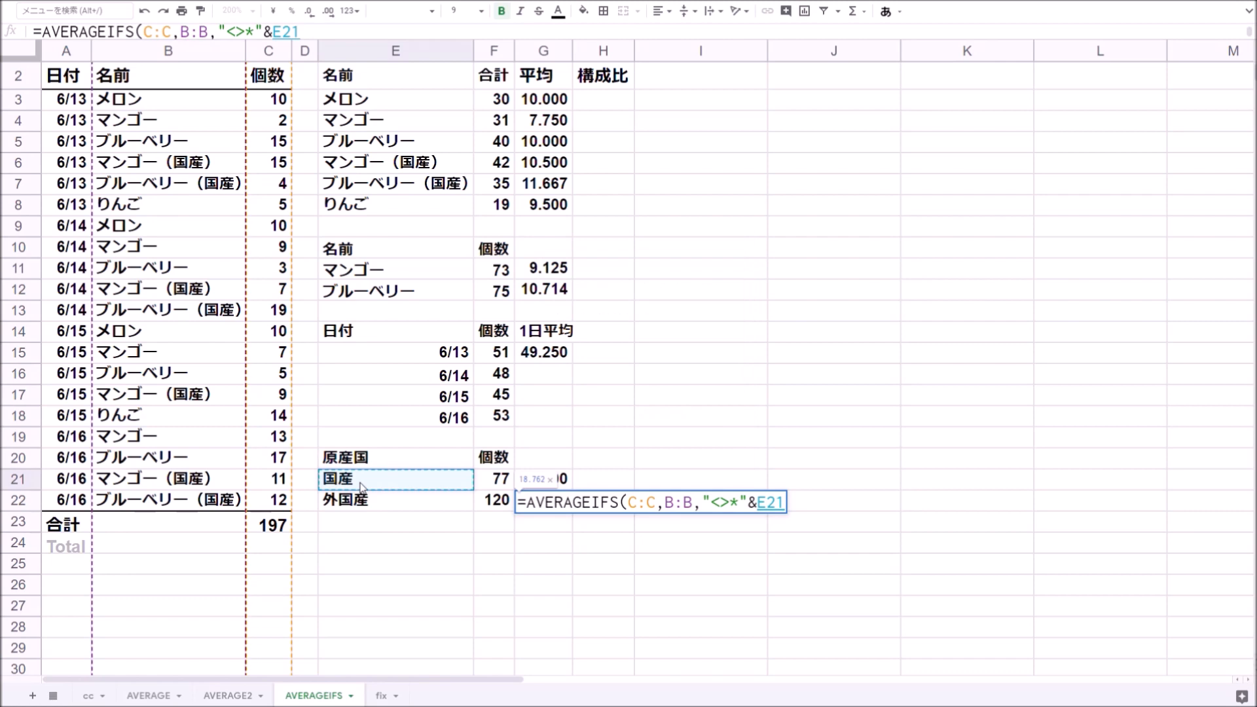
{"action": "type", "text": "&\"*\","}
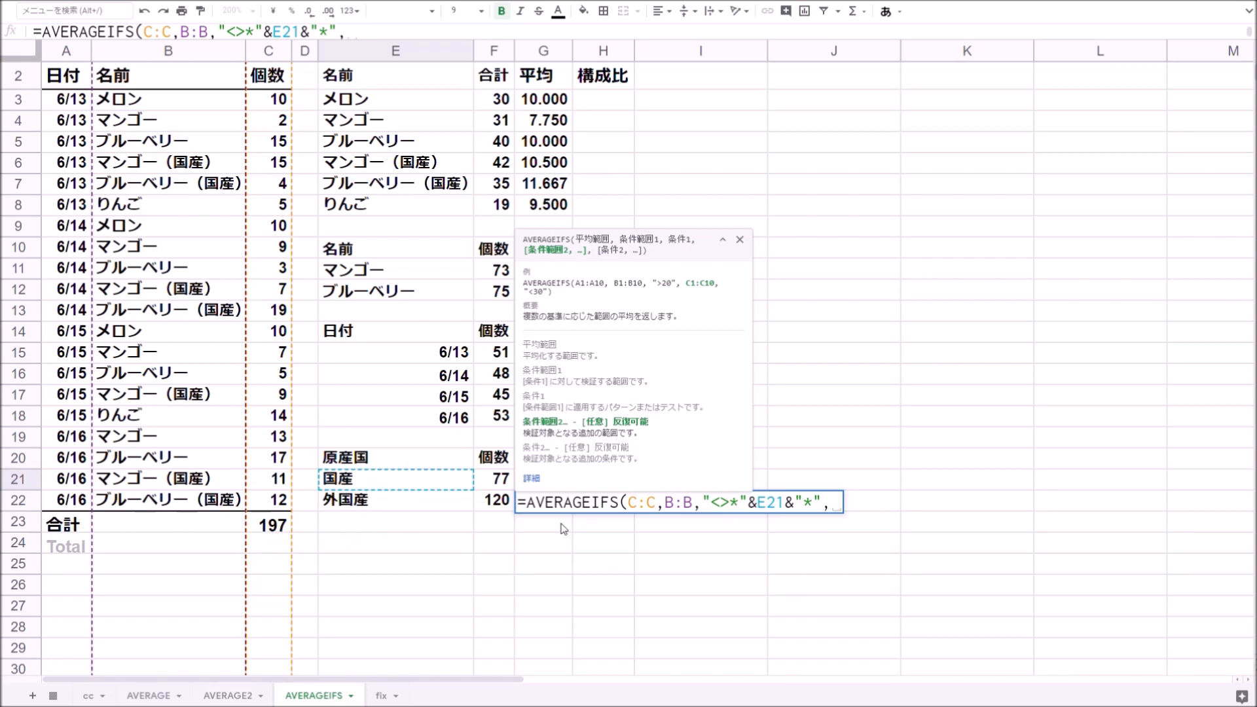
{"action": "left_click", "coordinate": [190, 52]}
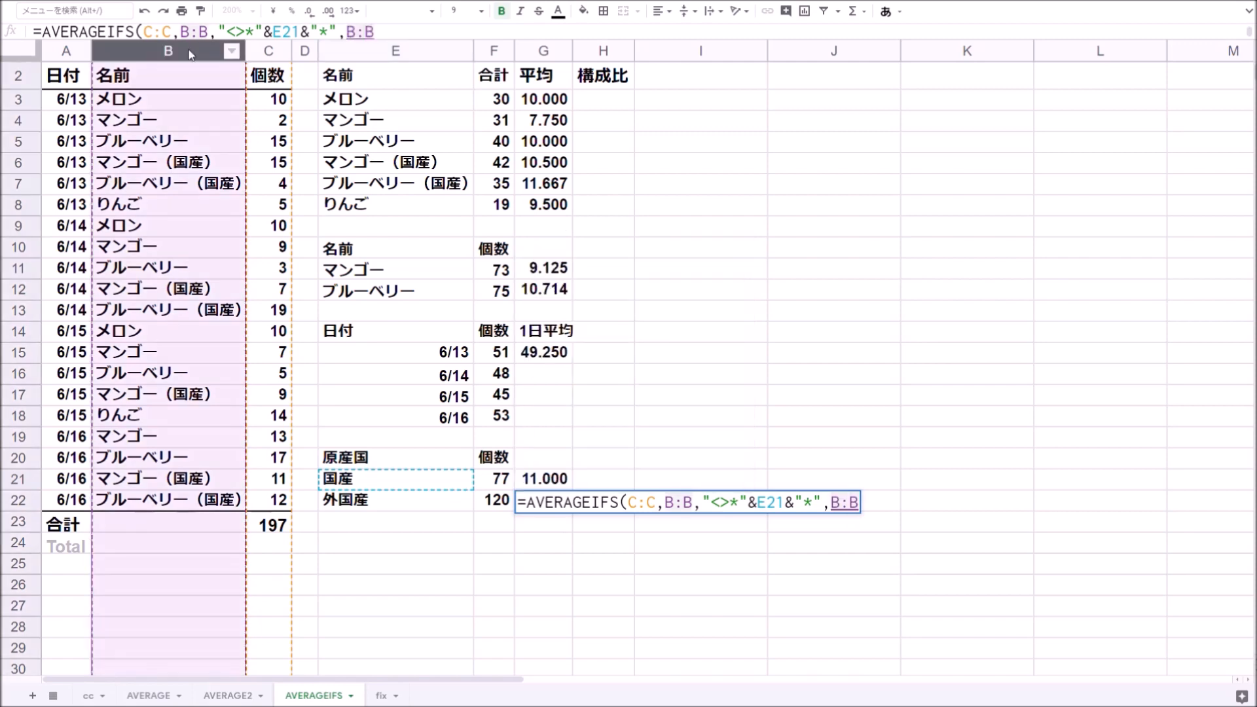
{"action": "type", "text": ",\"<>\""}
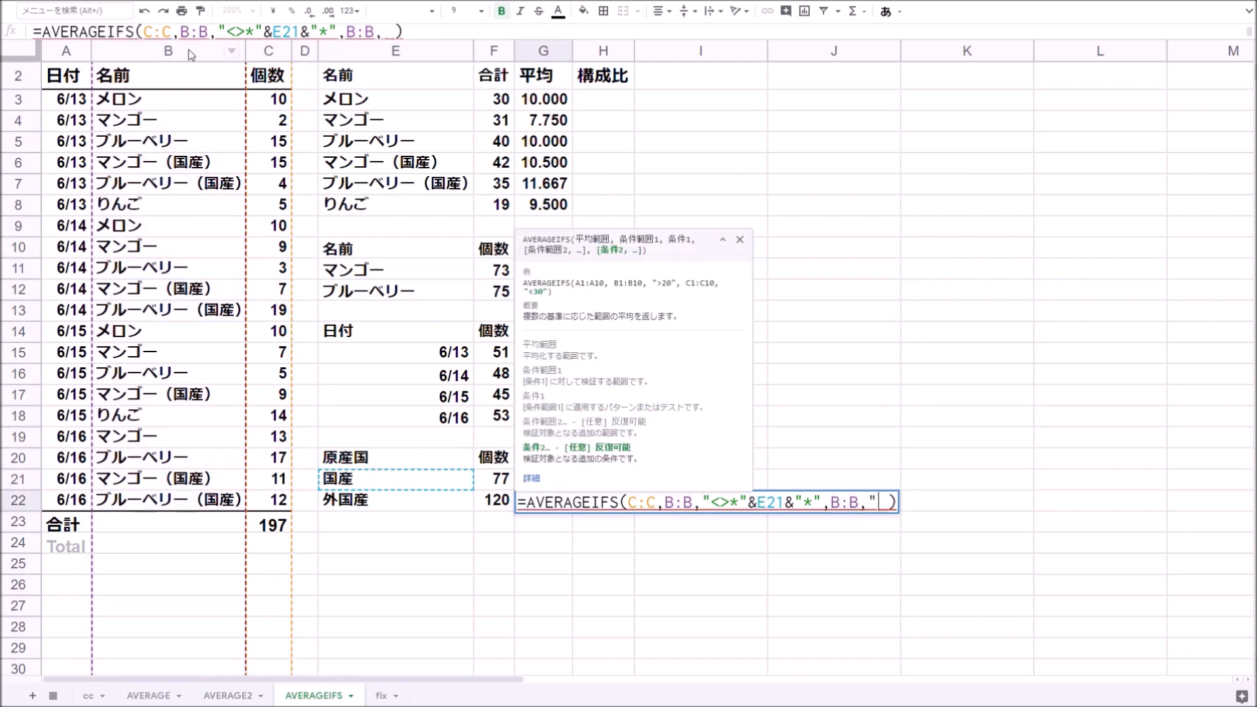
{"action": "key", "text": "Return"}
{"action": "key", "text": "Up"}
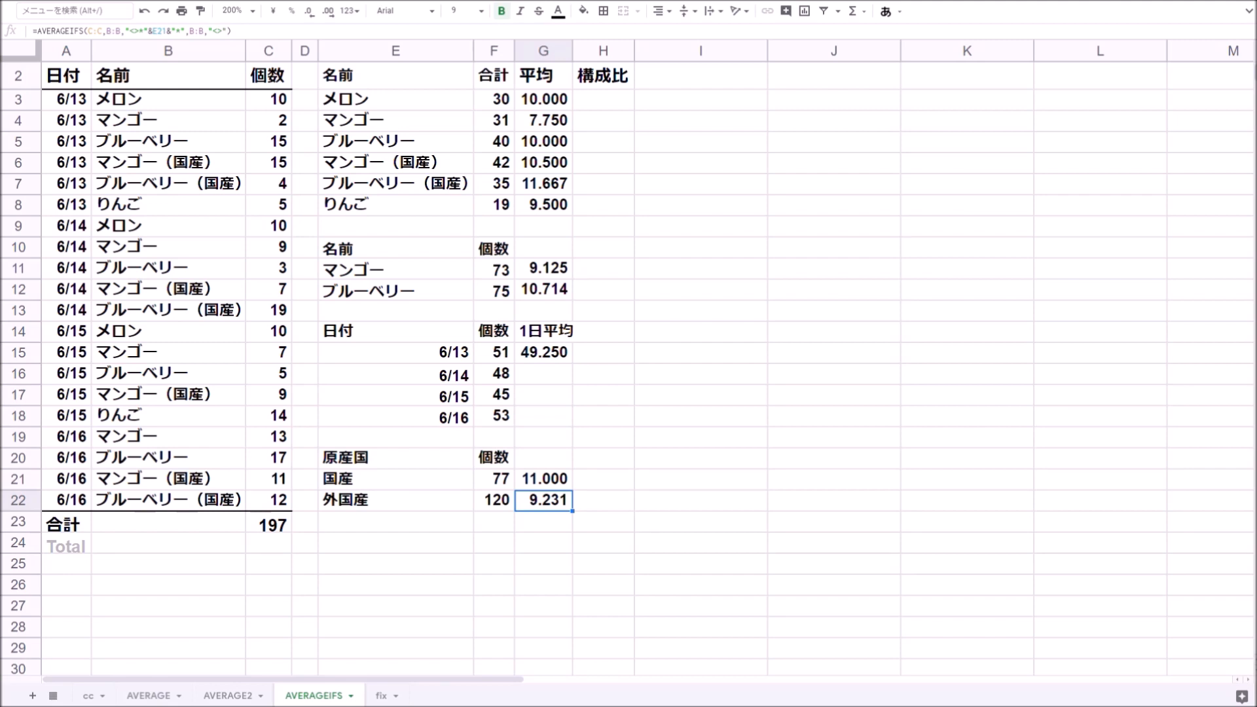
- In H3, enter =F3/SUM(F3:F8) to calculate melon's share of the total quantity
{"action": "scroll", "coordinate": [603, 130], "scroll_direction": "up", "scroll_amount": 1}
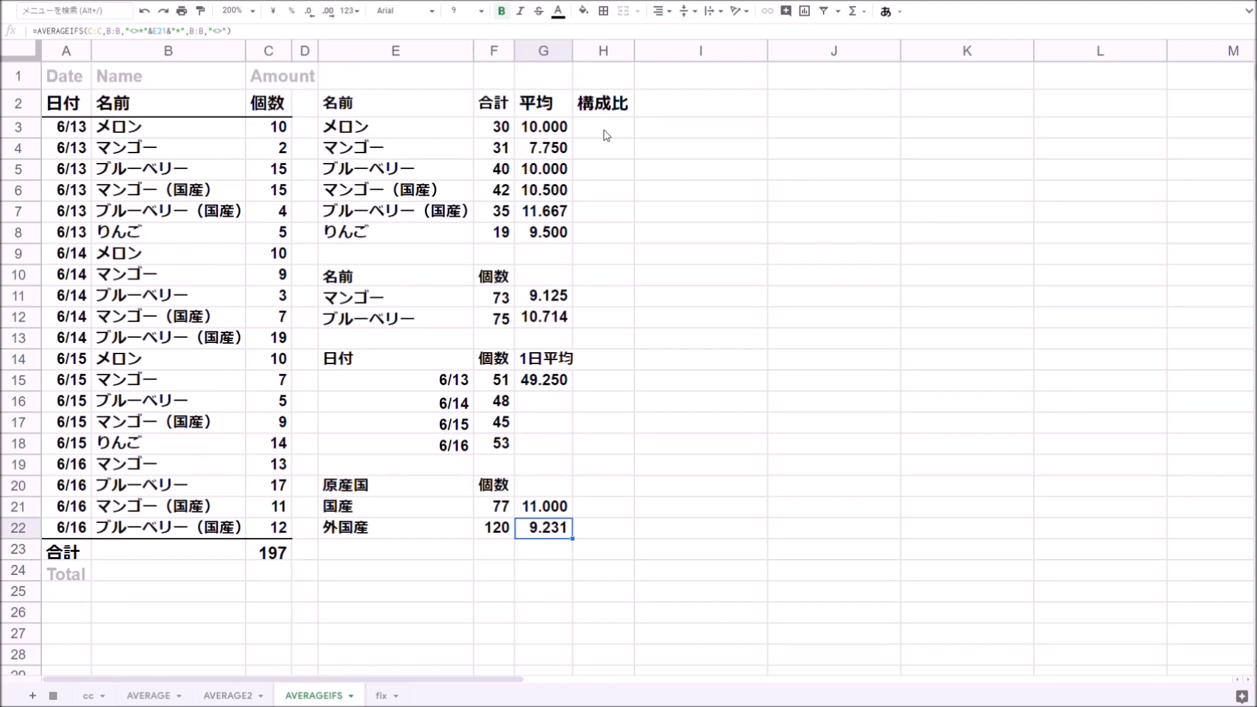
{"action": "left_click", "coordinate": [604, 130]}
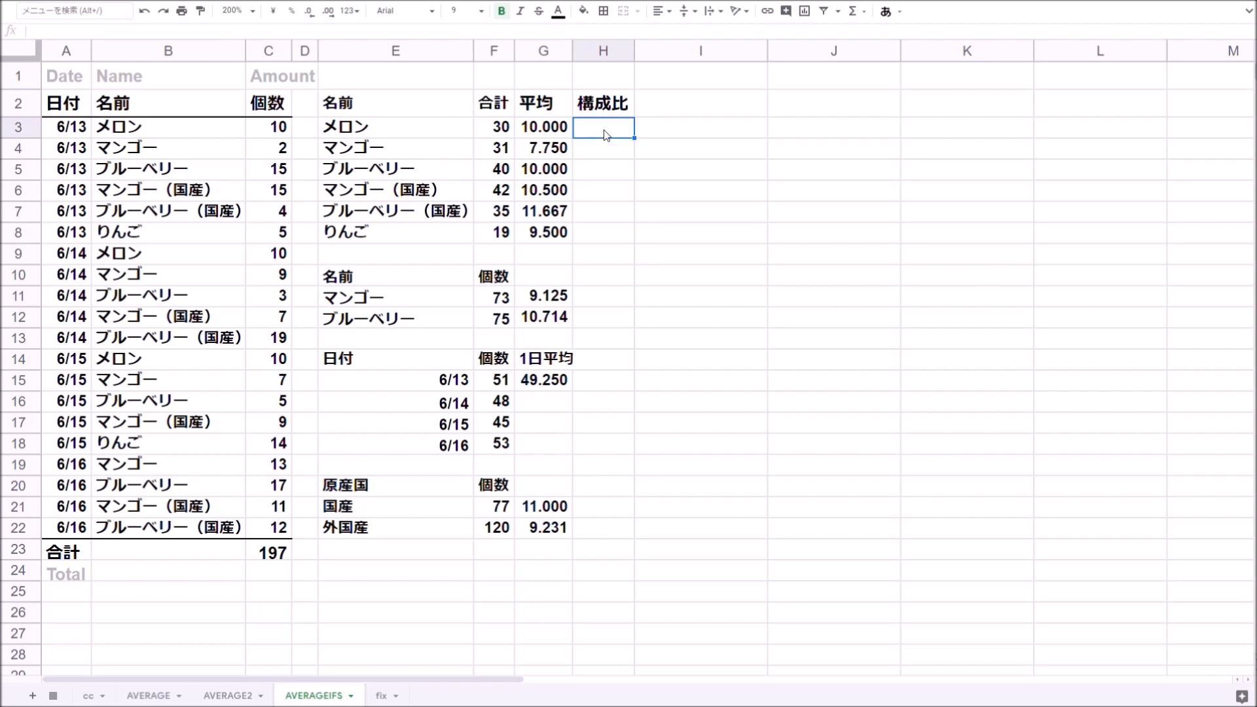
{"action": "left_click_drag", "start_coordinate": [499, 125], "coordinate": [501, 237]}
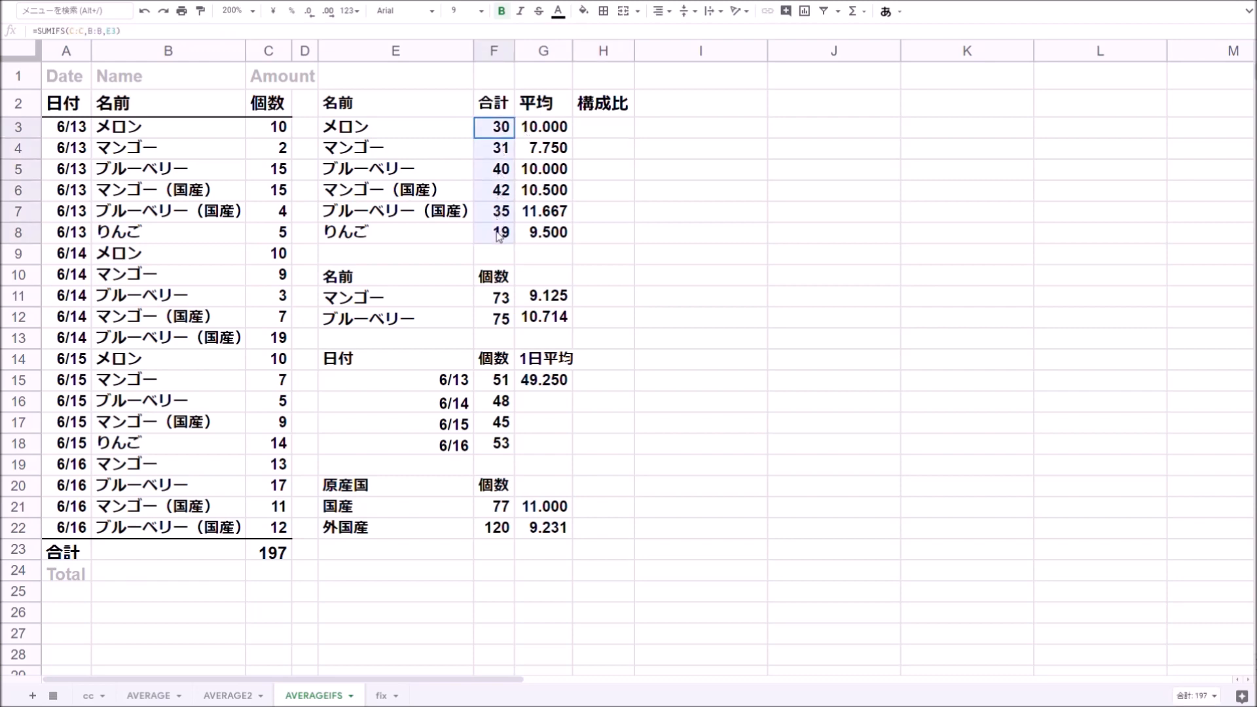
{"action": "left_click", "coordinate": [412, 132]}
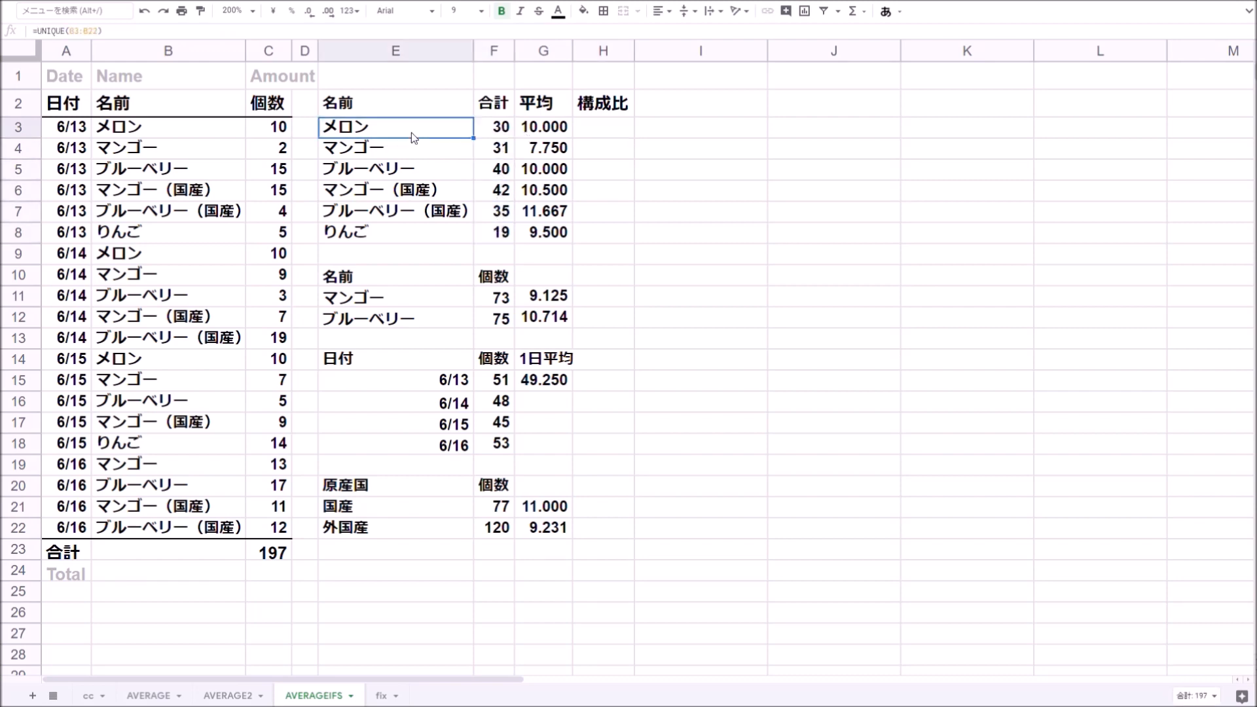
{"action": "left_click", "coordinate": [498, 131]}
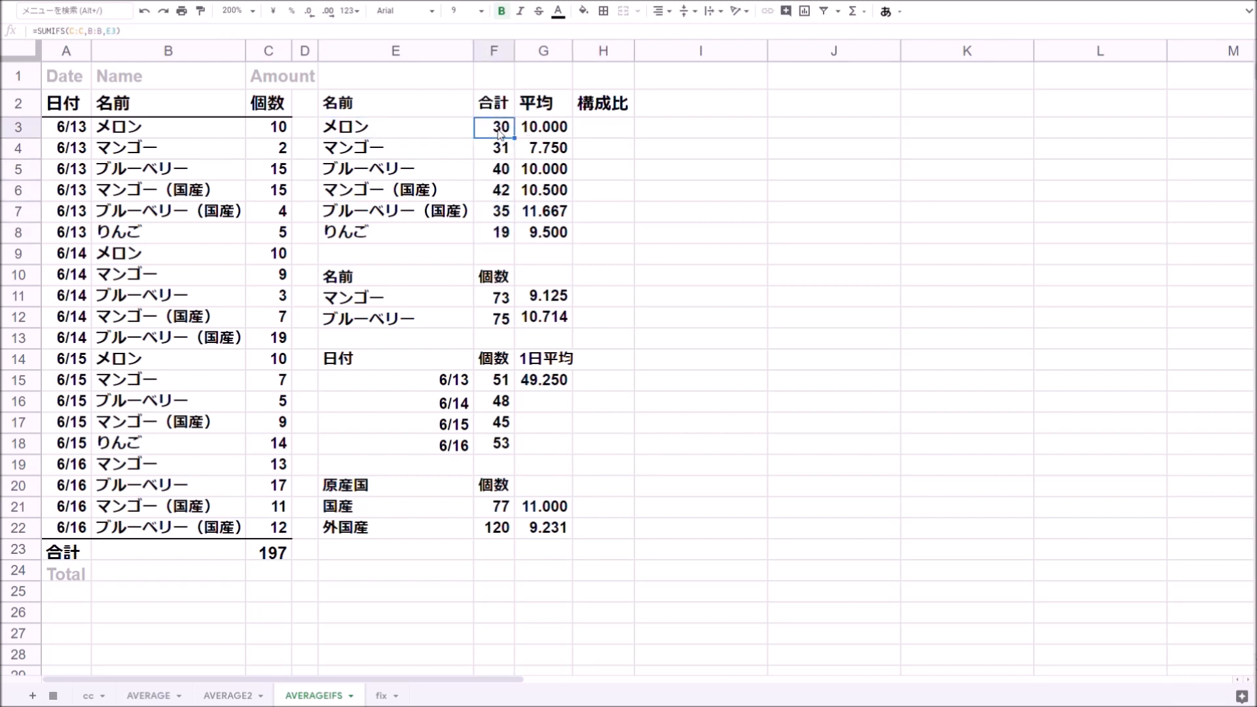
{"action": "left_click", "coordinate": [608, 127]}
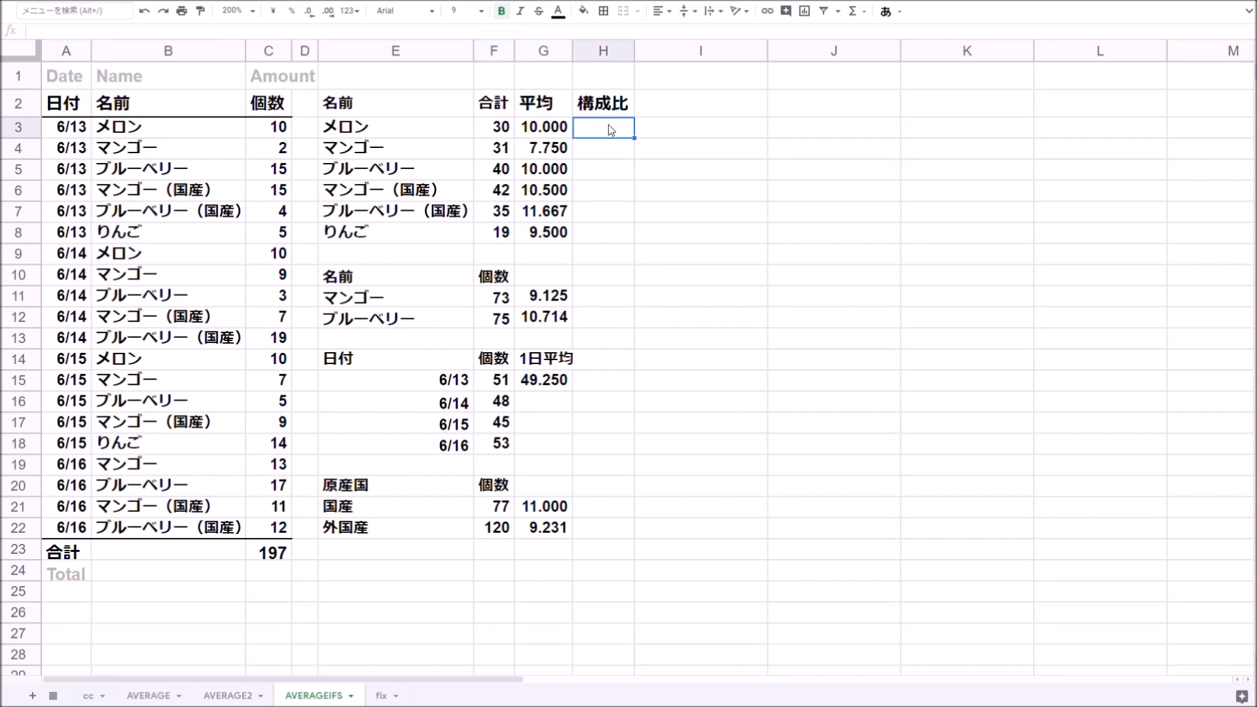
{"action": "type", "text": "="}
{"action": "left_click", "coordinate": [495, 131]}
{"action": "type", "text": "/sum"}
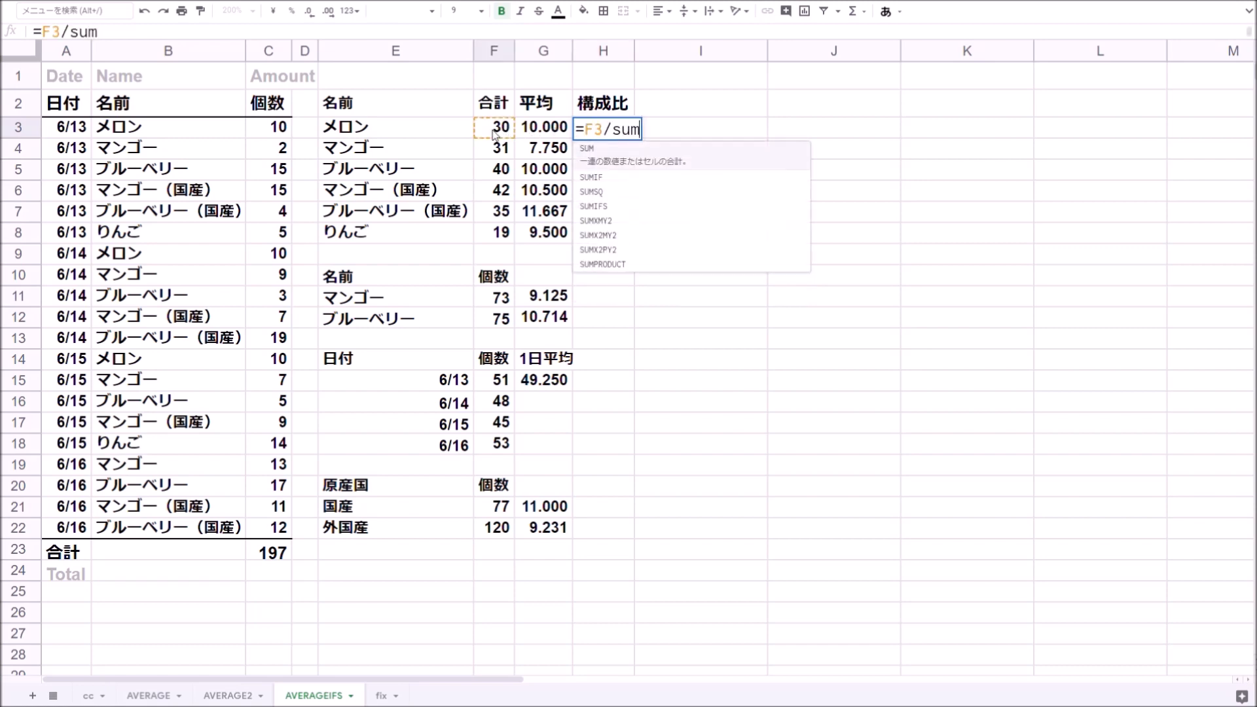
{"action": "key", "text": "Tab"}
{"action": "left_click_drag", "start_coordinate": [495, 134], "coordinate": [499, 244]}
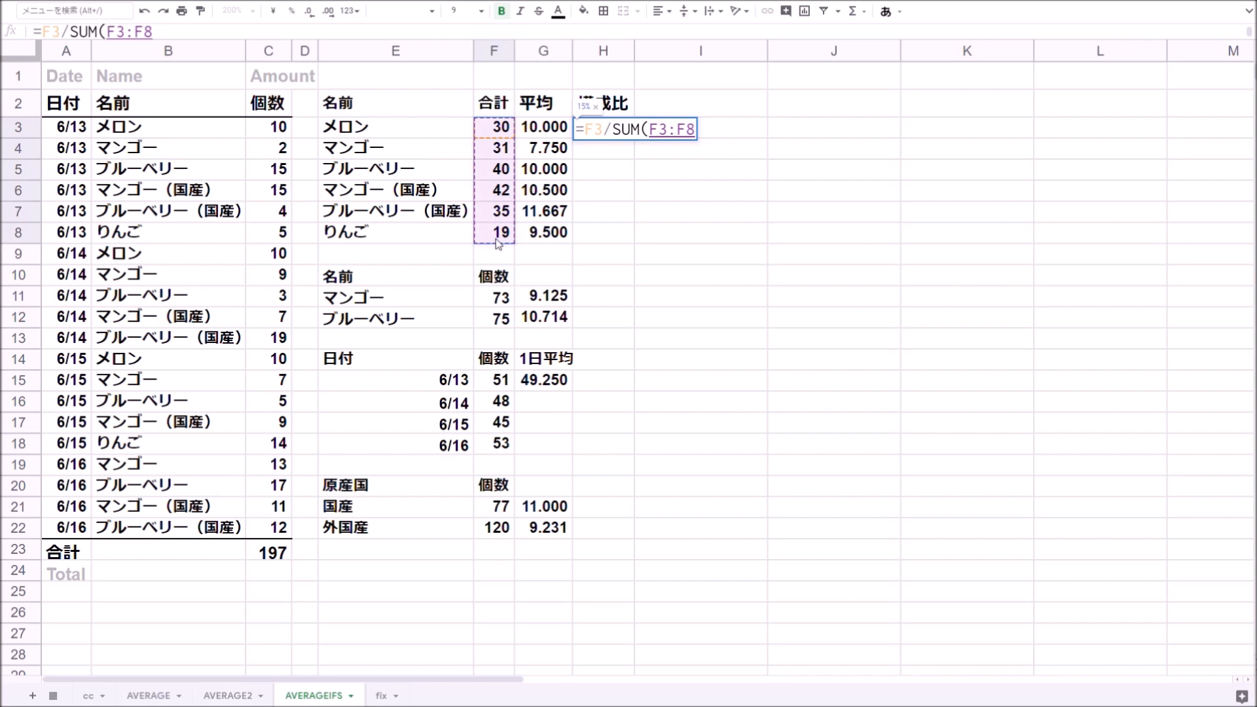
{"action": "key", "text": "Return"}
{"action": "key", "text": "Up"}
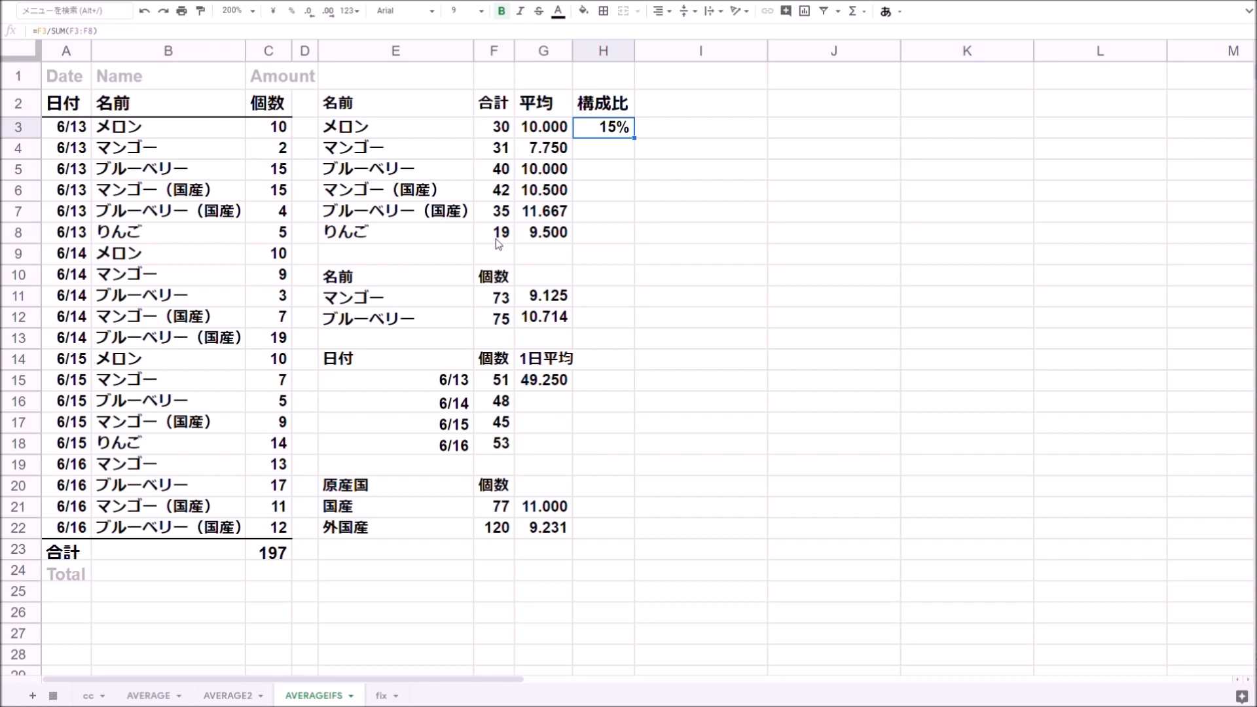
- Make the SUM range in H3 absolute as $F$3:$F$8 and fill the formula down to H8
{"action": "key", "text": "F2"}
{"action": "key", "text": "ctrl+Left"}
{"action": "key", "text": "ctrl+Left"}
{"action": "key", "text": "ctrl+shift+Right"}
{"action": "key", "text": "ctrl+shift+Right"}
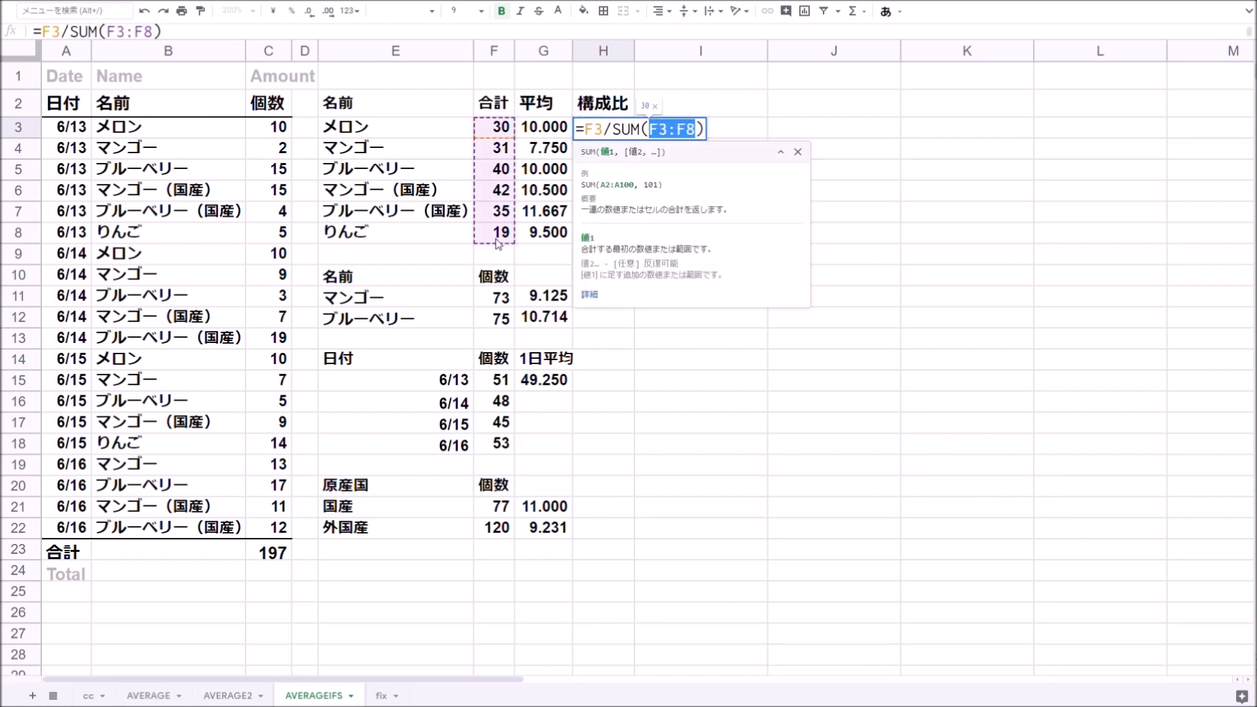
{"action": "key", "text": "F4"}
{"action": "key", "text": "Return"}
{"action": "key", "text": "Up"}
{"action": "key", "text": "shift+Down"}
{"action": "key", "text": "shift+Down"}
{"action": "key", "text": "shift+Down"}
{"action": "key", "text": "shift+Down"}
{"action": "key", "text": "shift+Down"}
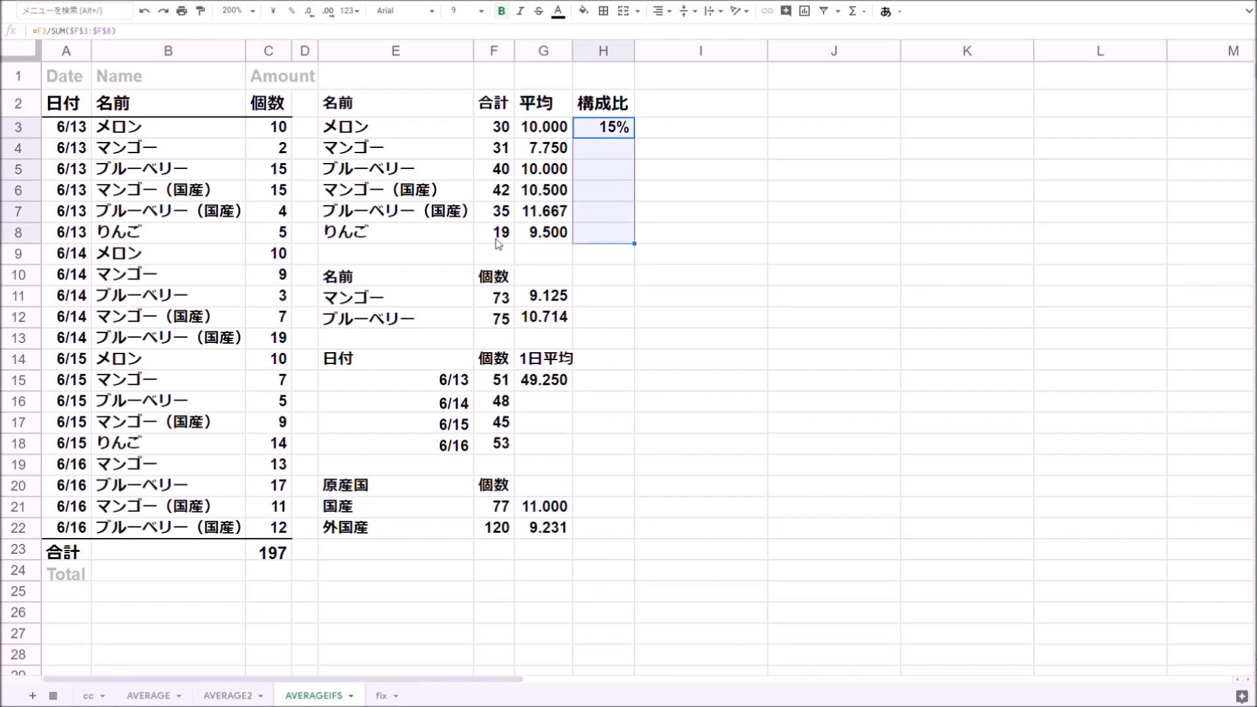
{"action": "key", "text": "ctrl+d"}
- Step through the filled ratio cells in column H to check their formulas
{"action": "key", "text": "Down"}
{"action": "key", "text": "Left"}
{"action": "key", "text": "Left"}
{"action": "key", "text": "Left"}
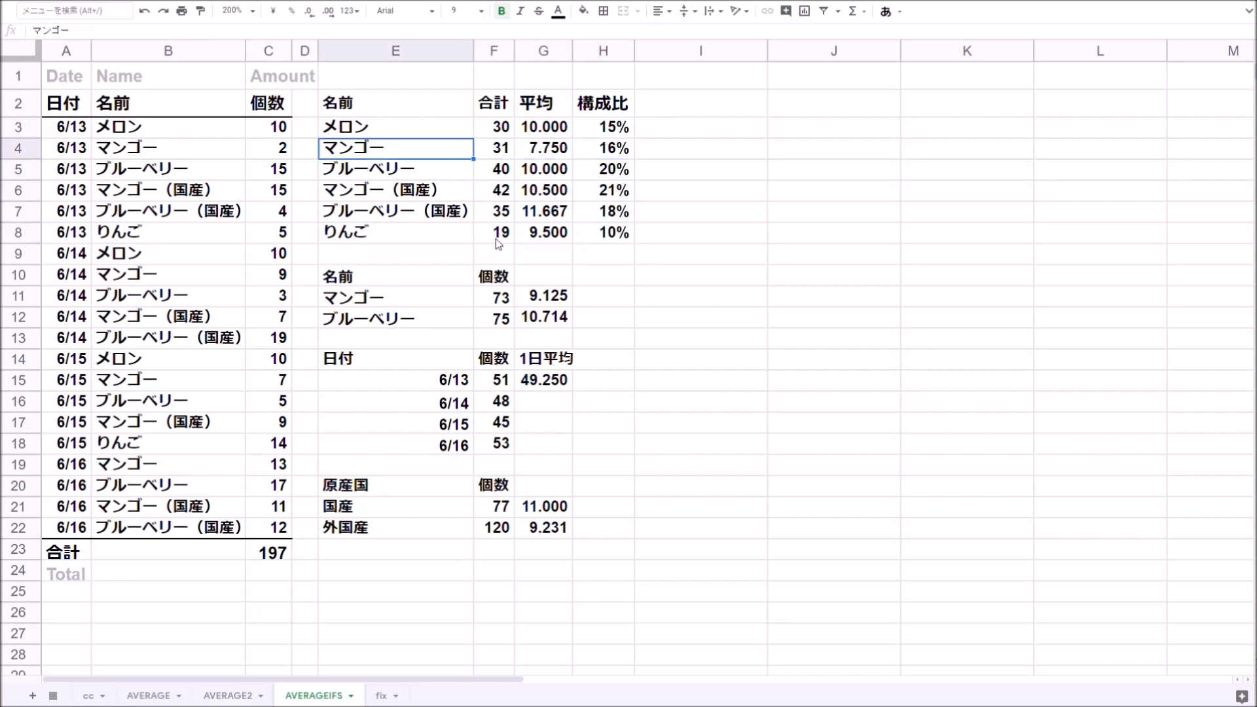
{"action": "key", "text": "Right"}
{"action": "key", "text": "Right"}
{"action": "key", "text": "Right"}
{"action": "key", "text": "Down"}
{"action": "key", "text": "Down"}
{"action": "key", "text": "Down"}
{"action": "key", "text": "Down"}
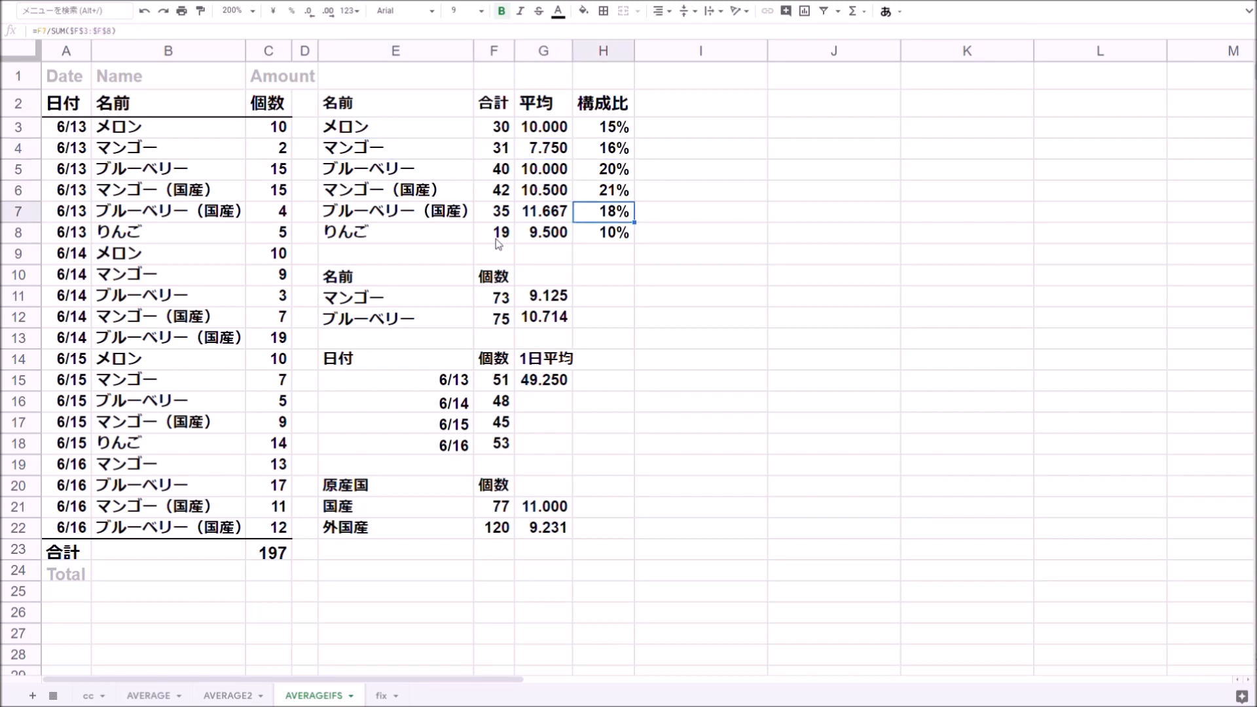
- In H11, enter =F11/SUM($F$11:$F$12) for mango's share of the two-fruit total and fill it down to H12
{"action": "key", "text": "Down"}
{"action": "key", "text": "Down"}
{"action": "key", "text": "Down"}
{"action": "type", "text": "="}
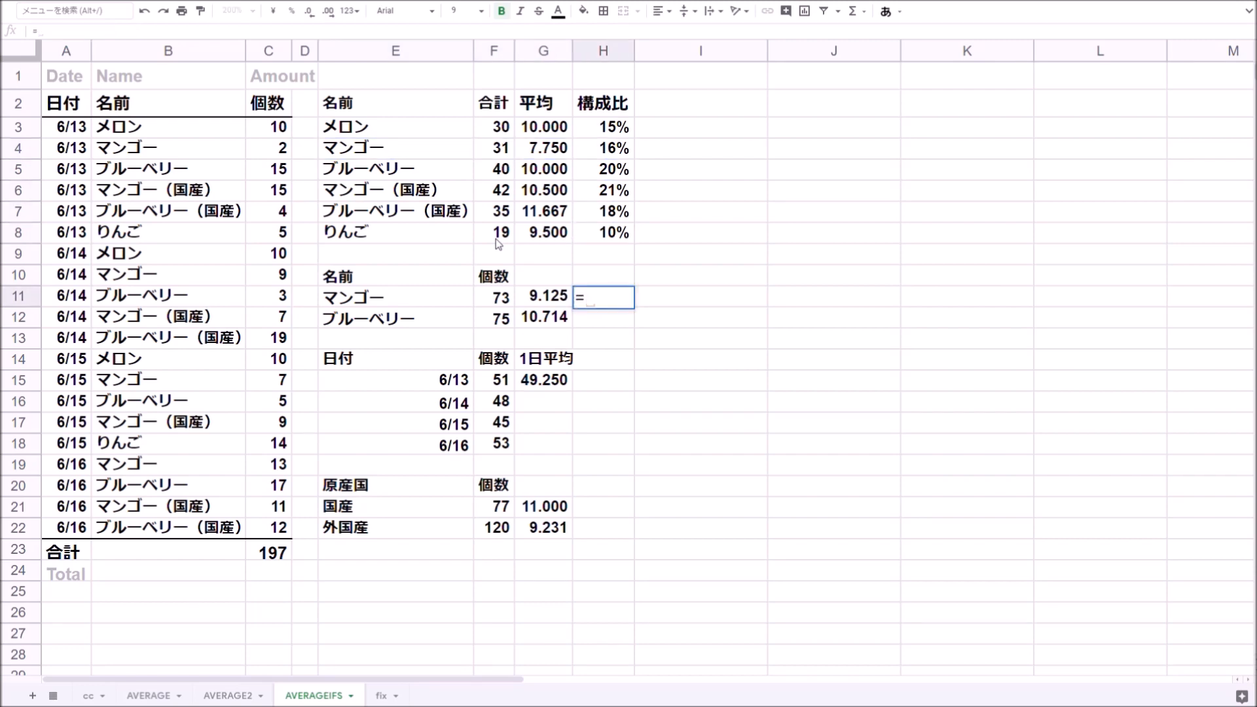
{"action": "key", "text": "Left"}
{"action": "key", "text": "Left"}
{"action": "type", "text": "/sum"}
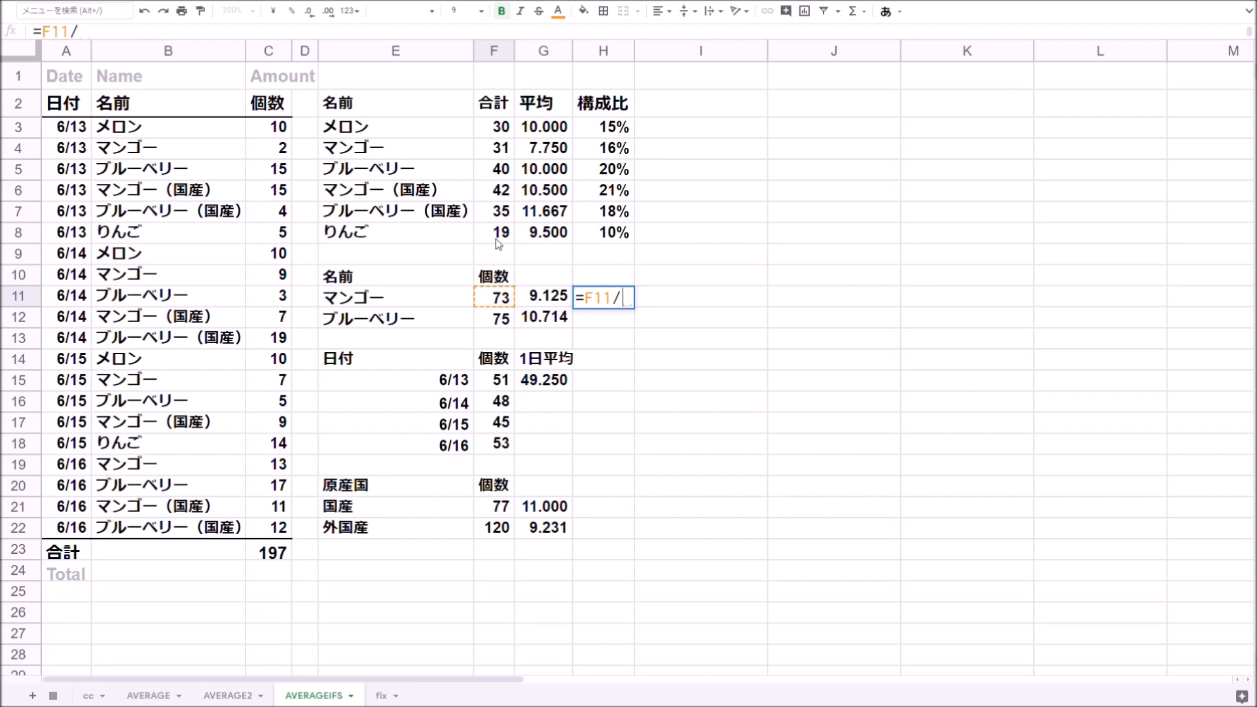
{"action": "key", "text": "Tab"}
{"action": "key", "text": "Left"}
{"action": "key", "text": "Left"}
{"action": "key", "text": "shift+Down"}
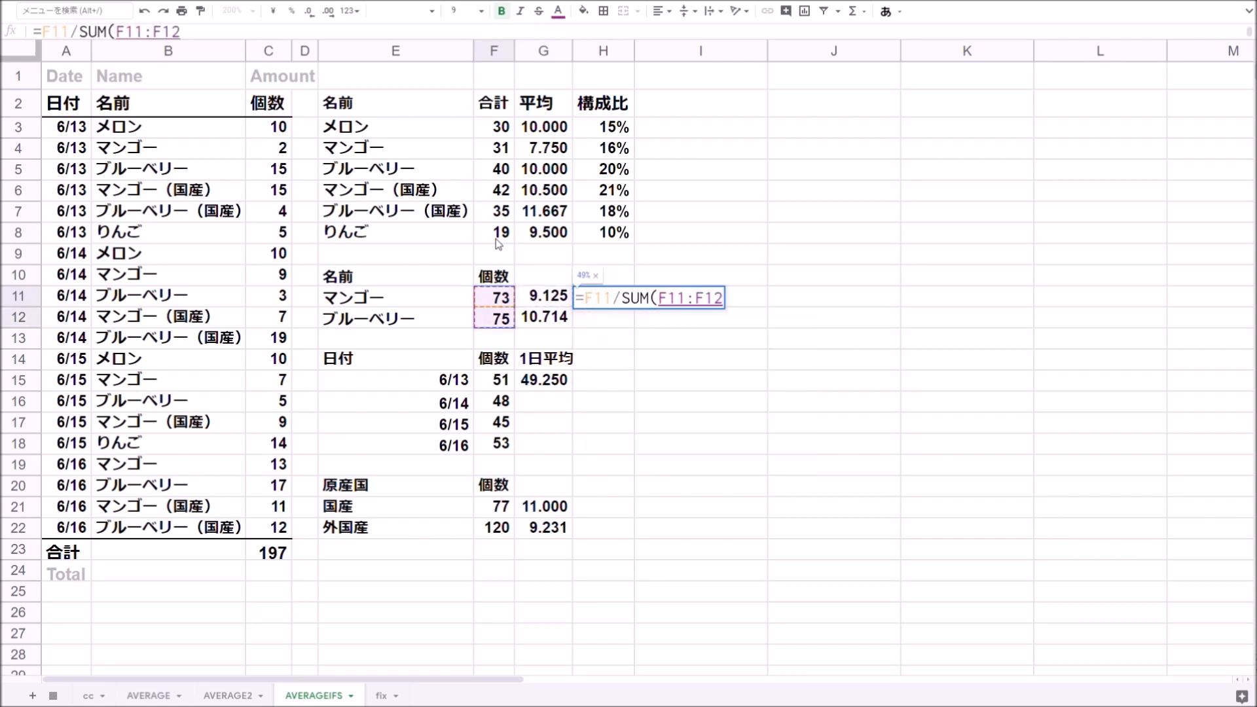
{"action": "key", "text": "F4"}
{"action": "key", "text": "Return"}
{"action": "key", "text": "shift+Up"}
{"action": "key", "text": "ctrl+d"}
- In H15, enter =F15/SUM(F15:F18) for the 6/13 share of daily totals and fill it down to H18
{"action": "key", "text": "Down"}
{"action": "key", "text": "Down"}
{"action": "key", "text": "Down"}
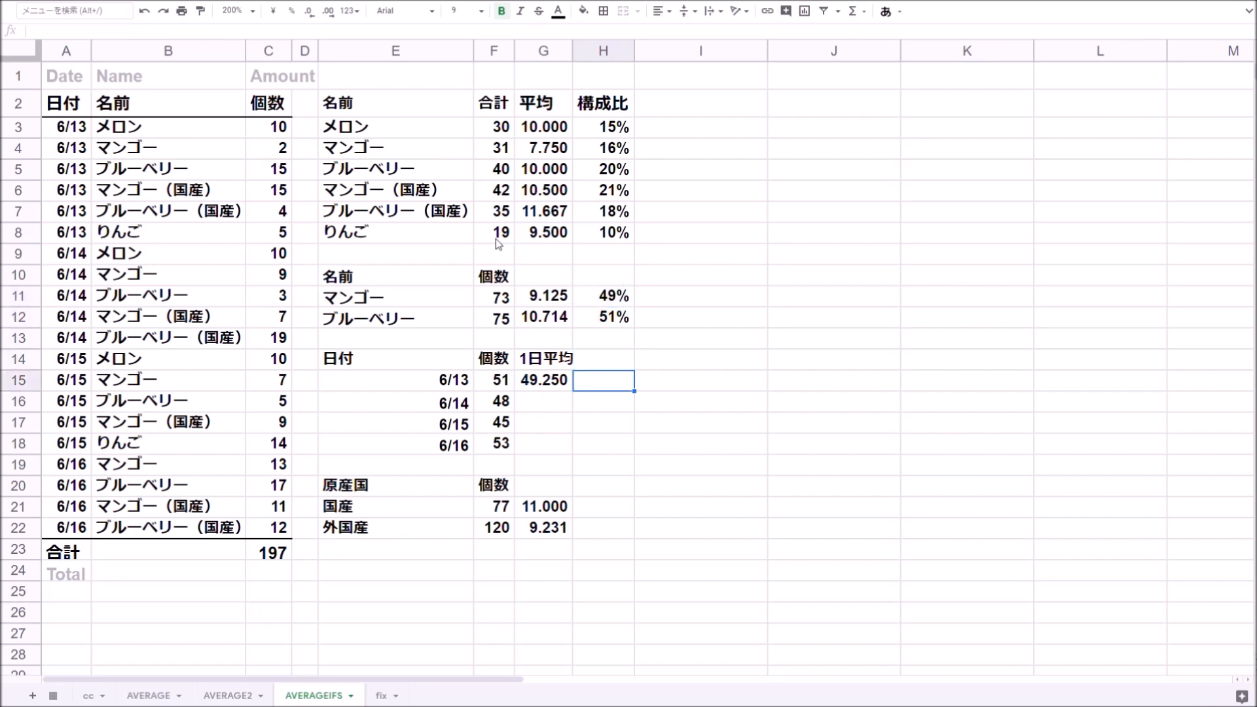
{"action": "type", "text": "="}
{"action": "key", "text": "Left"}
{"action": "type", "text": "/sum("}
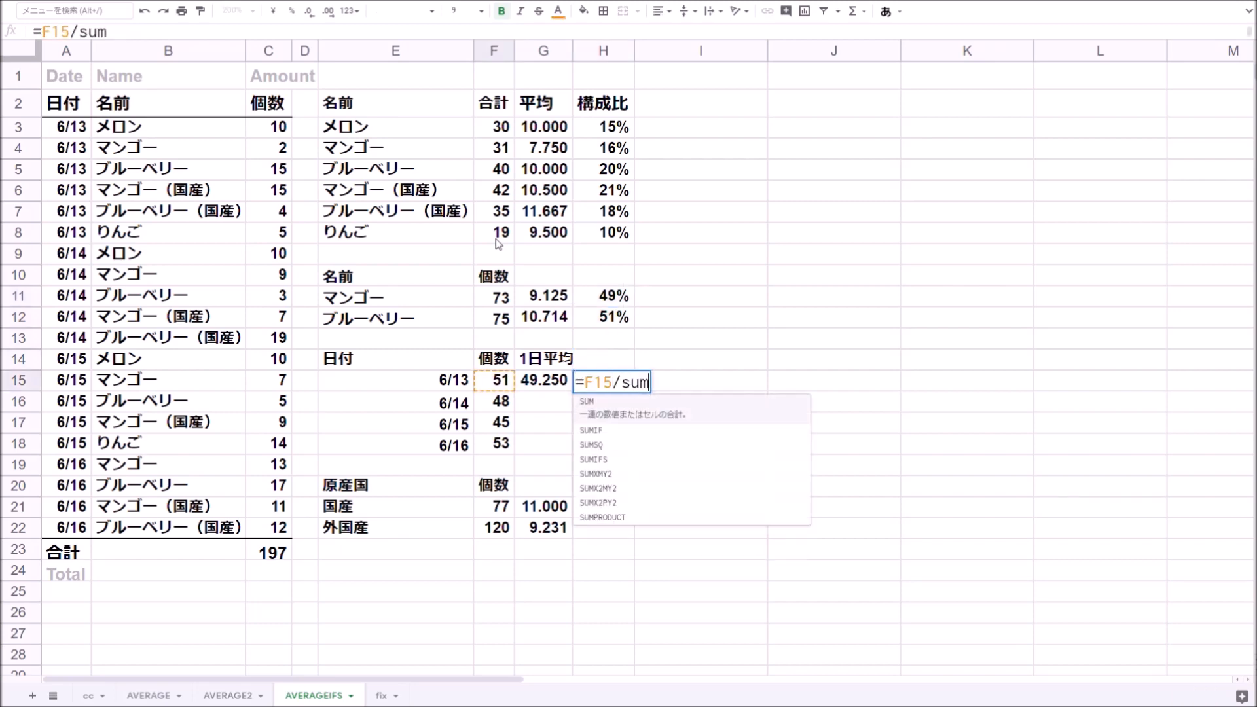
{"action": "key", "text": "Left"}
{"action": "key", "text": "Left"}
{"action": "key", "text": "shift+Down"}
{"action": "key", "text": "shift+Down"}
{"action": "key", "text": "shift+Down"}
{"action": "key", "text": "Return"}
{"action": "key", "text": "Up"}
{"action": "key", "text": "shift+Down"}
{"action": "key", "text": "shift+Down"}
{"action": "key", "text": "shift+Down"}
{"action": "key", "text": "ctrl+d"}
- In H21, enter =F21/SUM($F$21:$F$22) for the domestic share and fill it down to H22
{"action": "key", "text": "Down"}
{"action": "key", "text": "Down"}
{"action": "key", "text": "Down"}
{"action": "key", "text": "Down"}
{"action": "key", "text": "Down"}
{"action": "key", "text": "Down"}
{"action": "type", "text": "="}
{"action": "key", "text": "Left"}
{"action": "key", "text": "Left"}
{"action": "type", "text": "/sum"}
{"action": "key", "text": "Tab"}
{"action": "key", "text": "Left"}
{"action": "key", "text": "Left"}
{"action": "key", "text": "shift+Down"}
{"action": "key", "text": "F4"}
{"action": "key", "text": "Return"}
{"action": "key", "text": "Up"}
{"action": "key", "text": "shift+Down"}
{"action": "key", "text": "ctrl+d"}
- Make the SUM range in H15 absolute as $F$15:$F$18 and fill the corrected formula down to H18
{"action": "key", "text": "Up"}
{"action": "key", "text": "Up"}
{"action": "key", "text": "Up"}
{"action": "key", "text": "Up"}
{"action": "key", "text": "Up"}
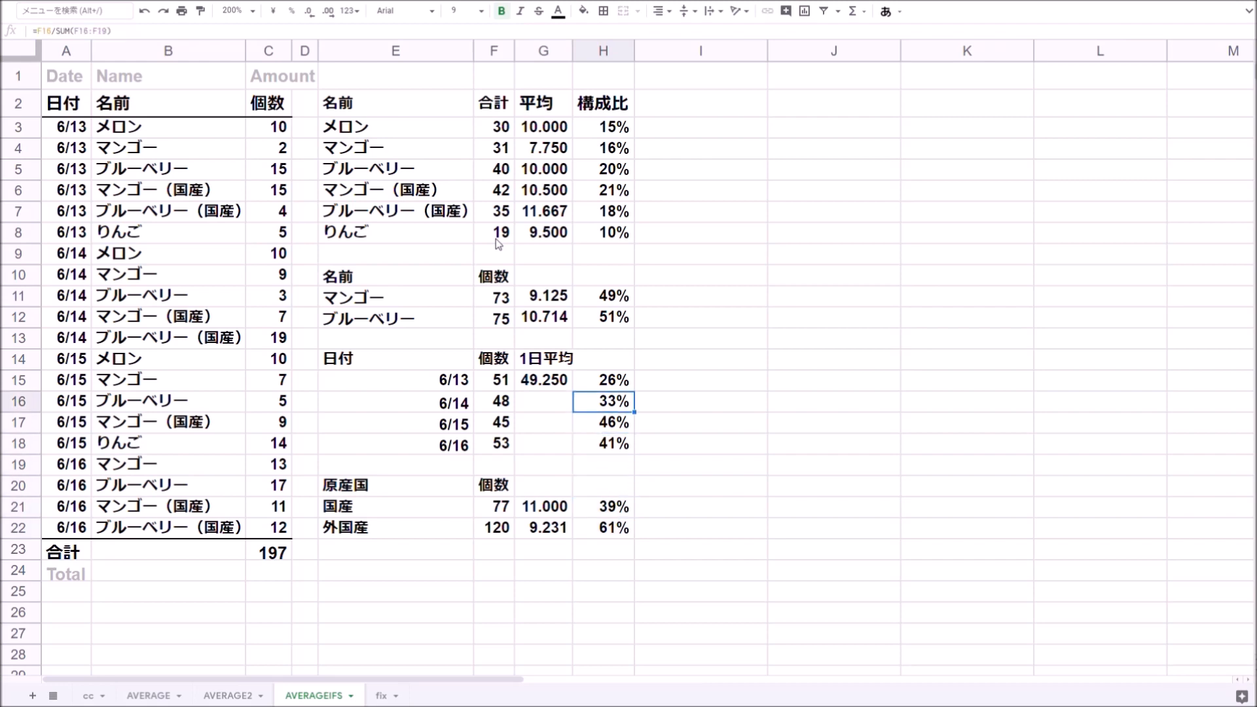
{"action": "key", "text": "Up"}
{"action": "key", "text": "F2"}
{"action": "key", "text": "Left"}
{"action": "key", "text": "Left"}
{"action": "key", "text": "F4"}
{"action": "key", "text": "Return"}
{"action": "key", "text": "Up"}
{"action": "key", "text": "shift+Down"}
{"action": "key", "text": "shift+Down"}
{"action": "key", "text": "shift+Down"}
{"action": "key", "text": "ctrl+d"}
- Select F3 to inspect its SUMIFS total formula
{"action": "key", "text": "Down"}
{"action": "key", "text": "Down"}
{"action": "key", "text": "Down"}
{"action": "key", "text": "Down"}
{"action": "key", "text": "Down"}
{"action": "key", "text": "Down"}
{"action": "key", "text": "Down"}
{"action": "key", "text": "Down"}
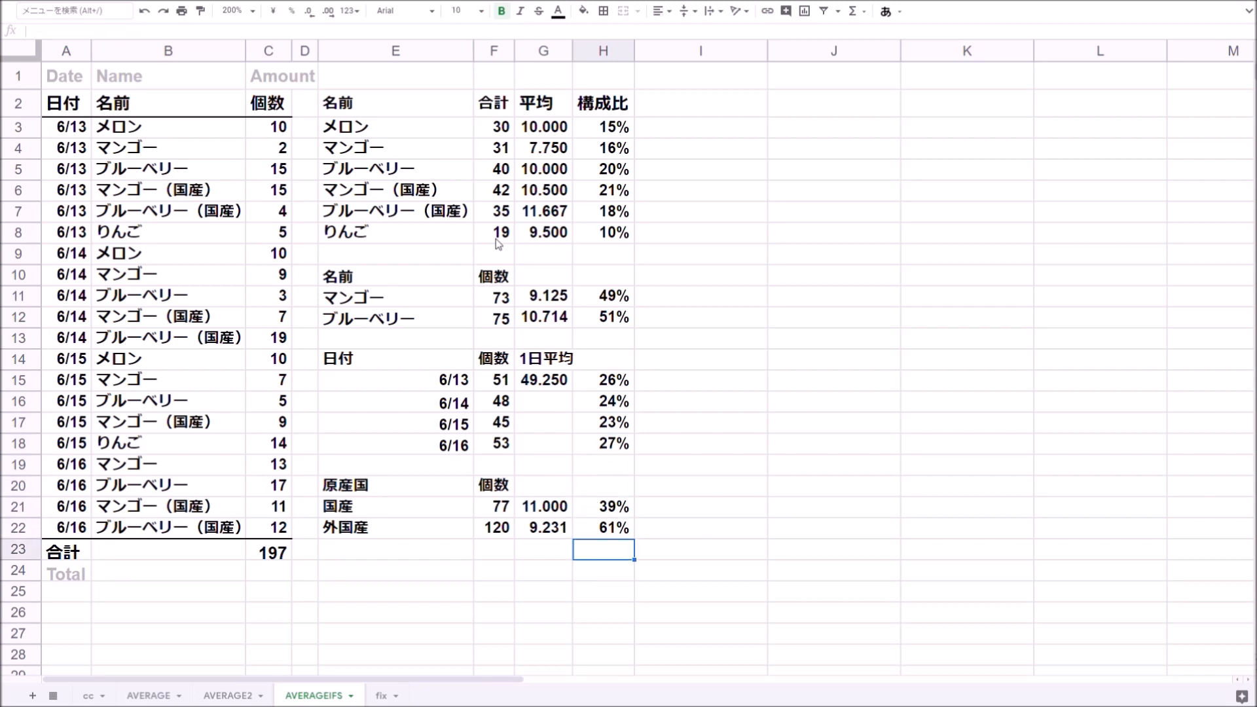
{"action": "left_click", "coordinate": [502, 135]}
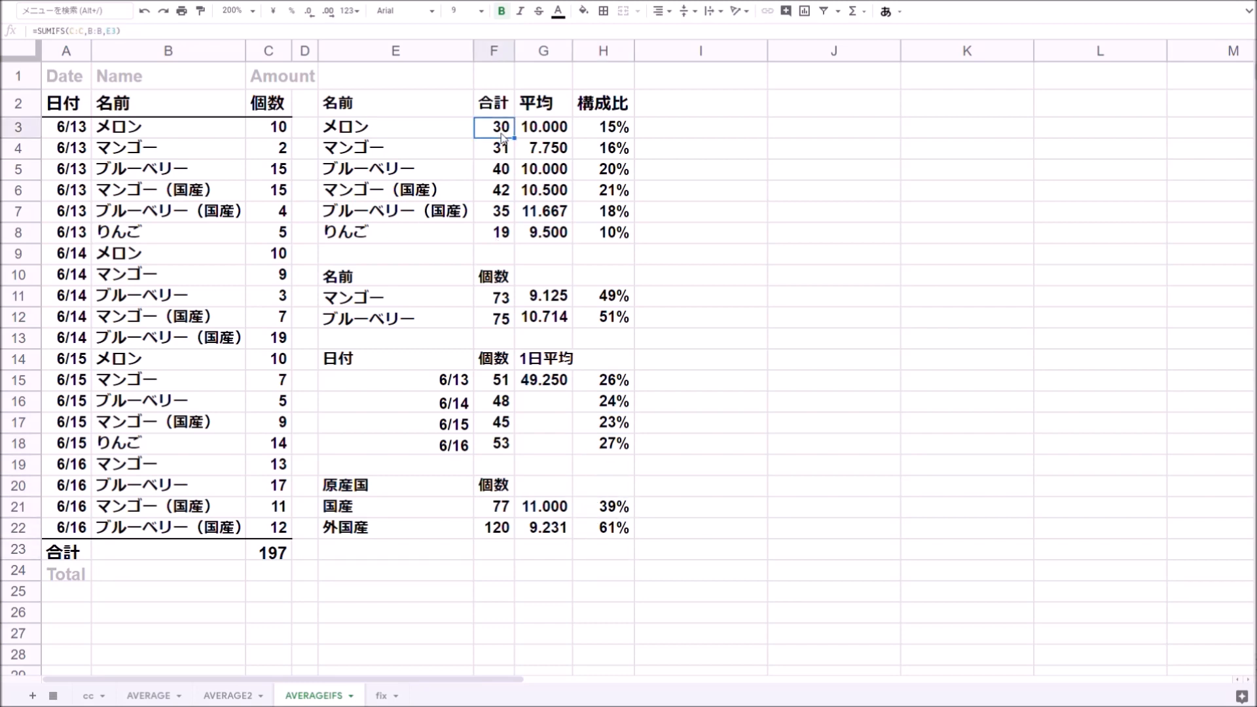